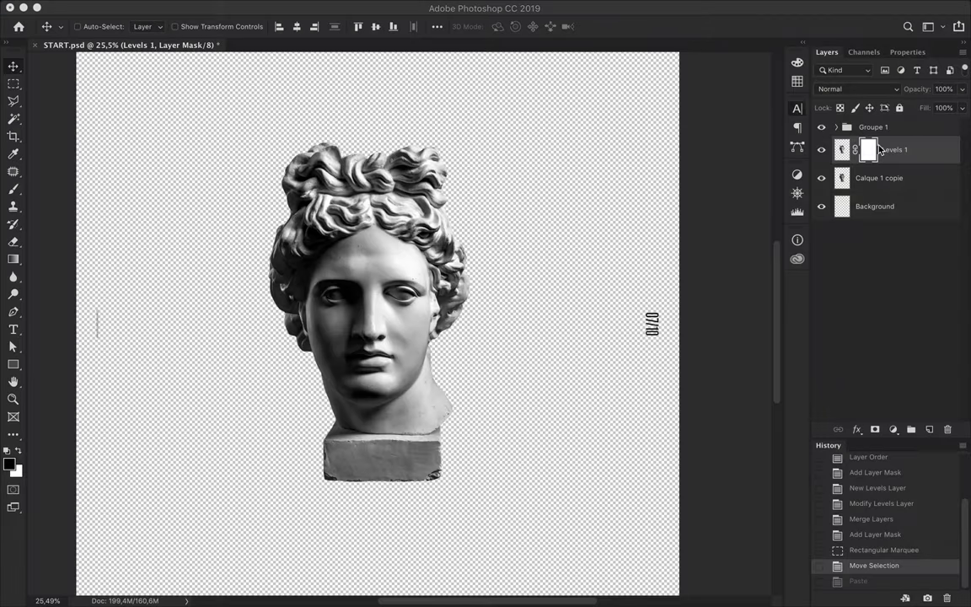
- Step back in history to before the mask and select the entire canvas
left_click(870, 518)
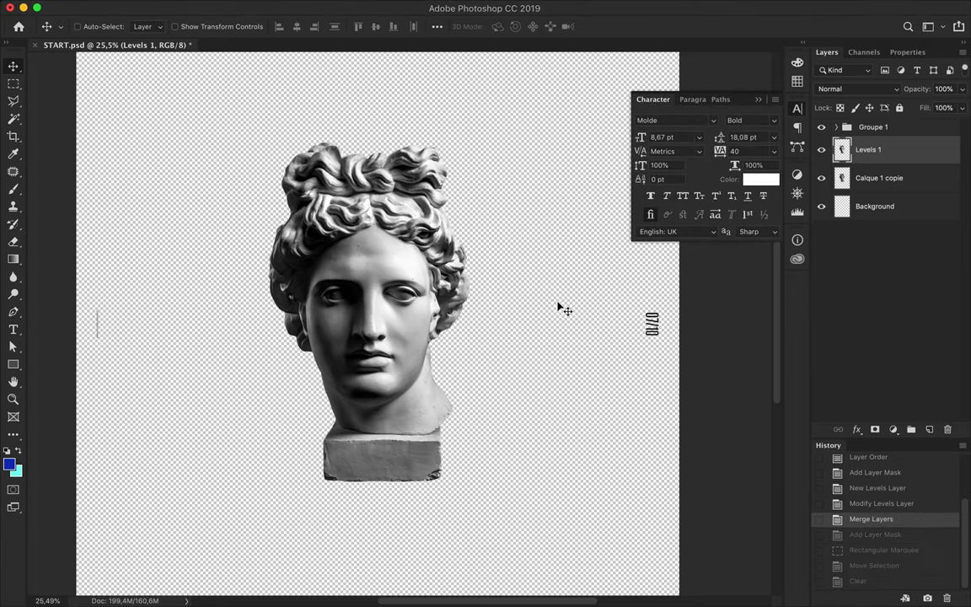
left_click(222, 7)
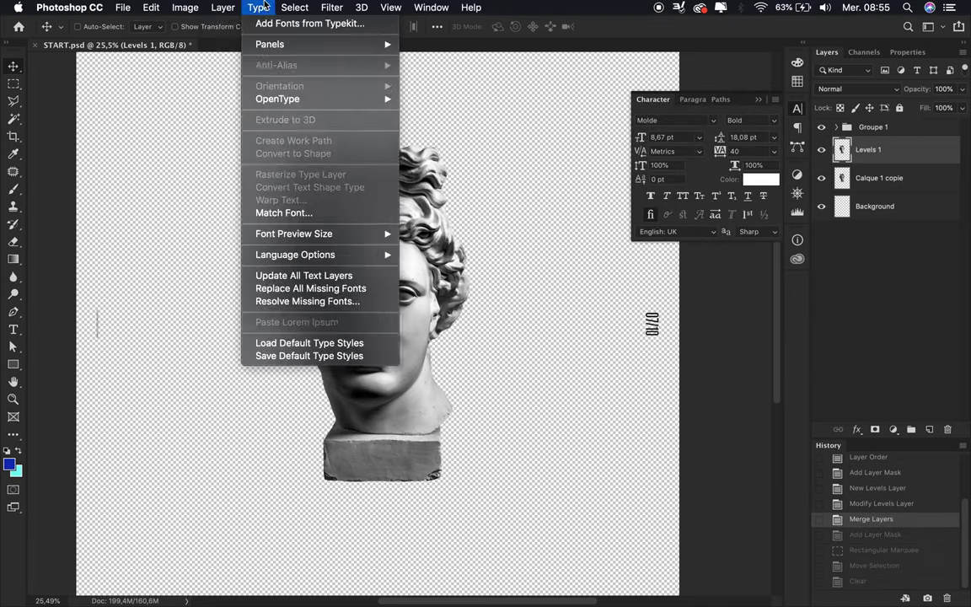
left_click(282, 23)
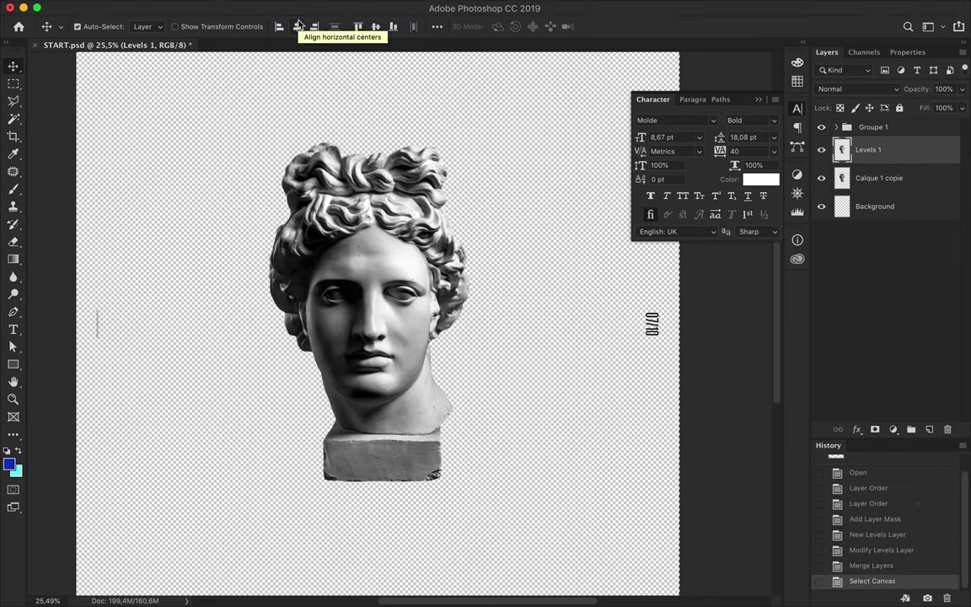
left_click(186, 7)
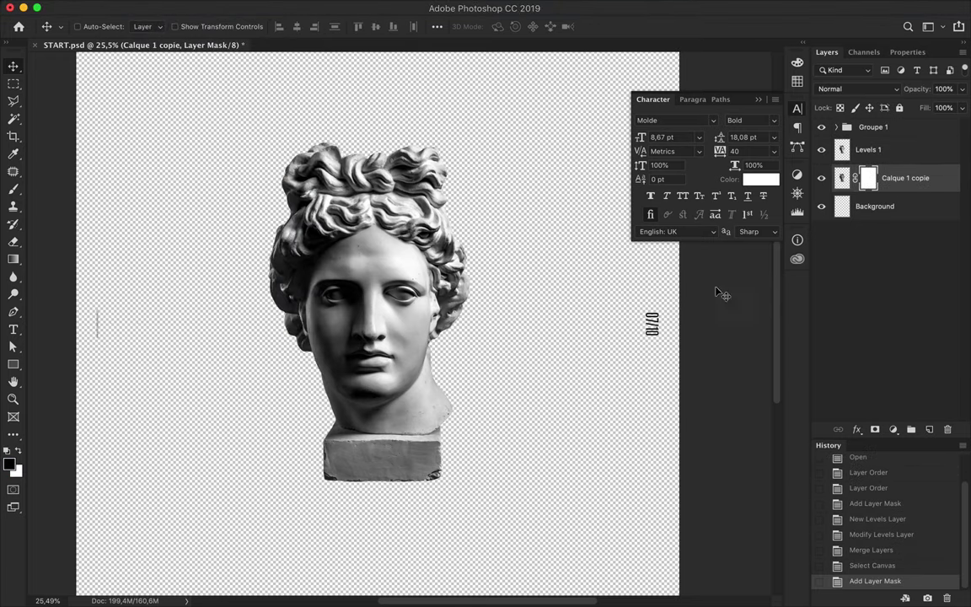
- Paste the statue into the mask view, then undo and revert history to Select Canvas
left_click(867, 178, "alt")
key("ctrl+v")
key("m")
key("ctrl+d")
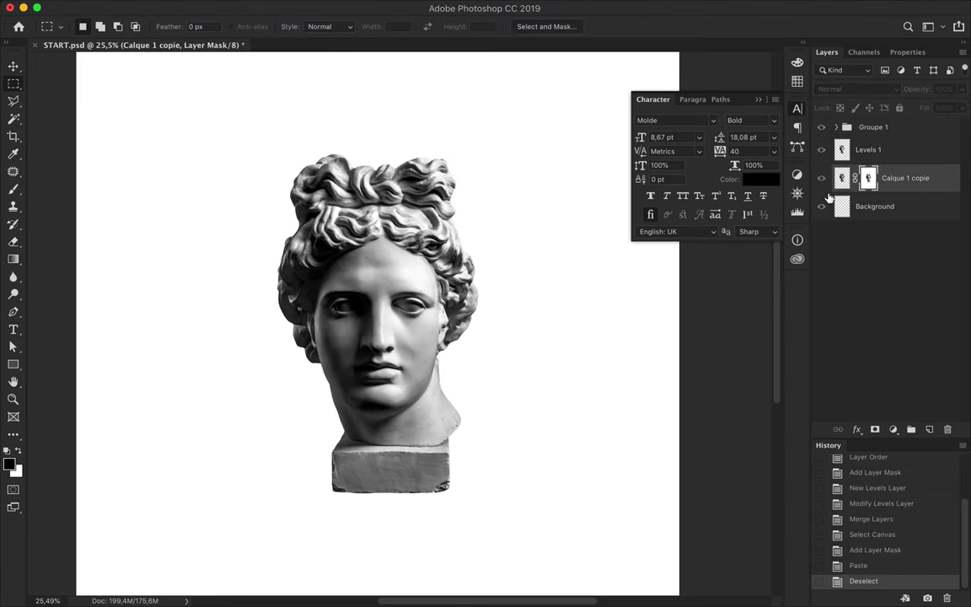
left_click(842, 177)
key("ctrl+z")
key("ctrl+alt+z")
key("ctrl+alt+z")
left_click(866, 160)
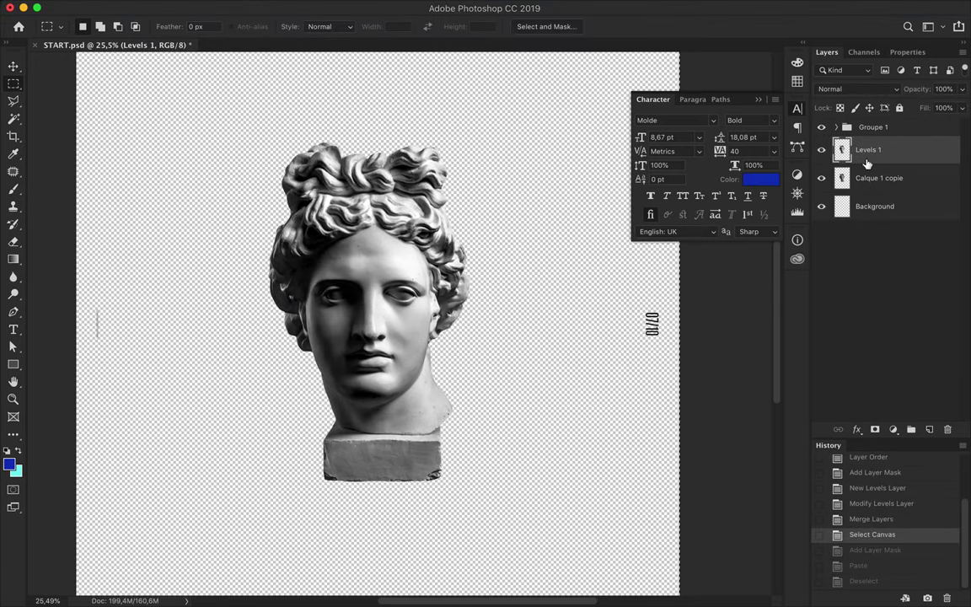
- Add a layer mask to Calque 1 copie and paste the statue into it
left_click(860, 178)
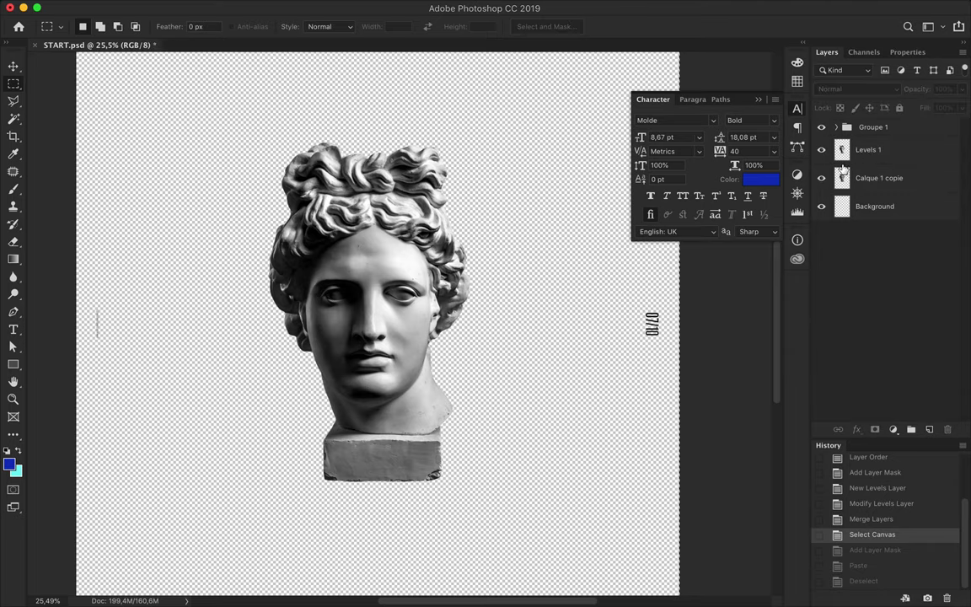
left_click(875, 429)
left_click(868, 178, "alt")
key("ctrl+v")
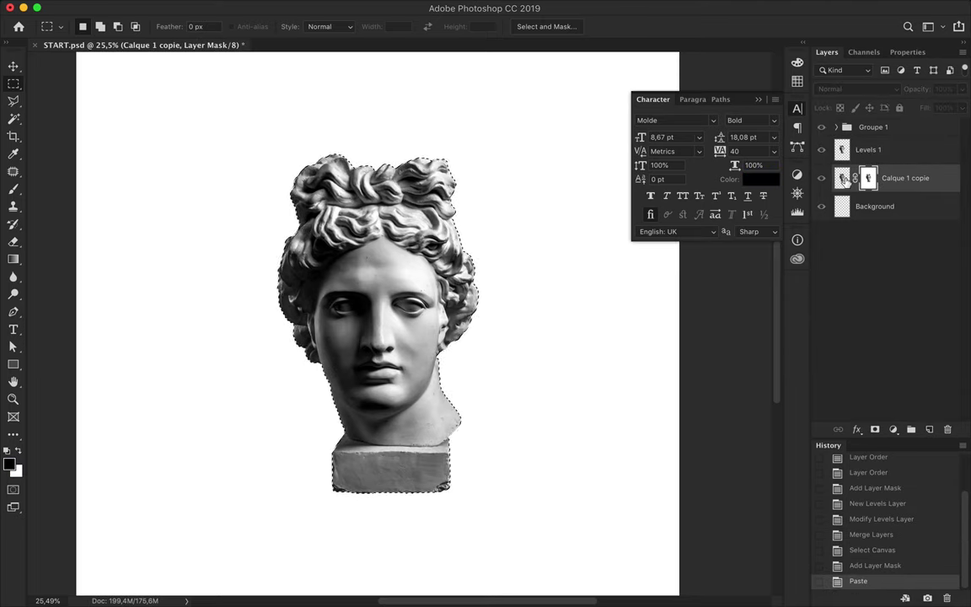
left_click(841, 177)
left_click(830, 154)
- Open the Calque 1 copie mask's properties and bring back the Layers panel
left_click(868, 178)
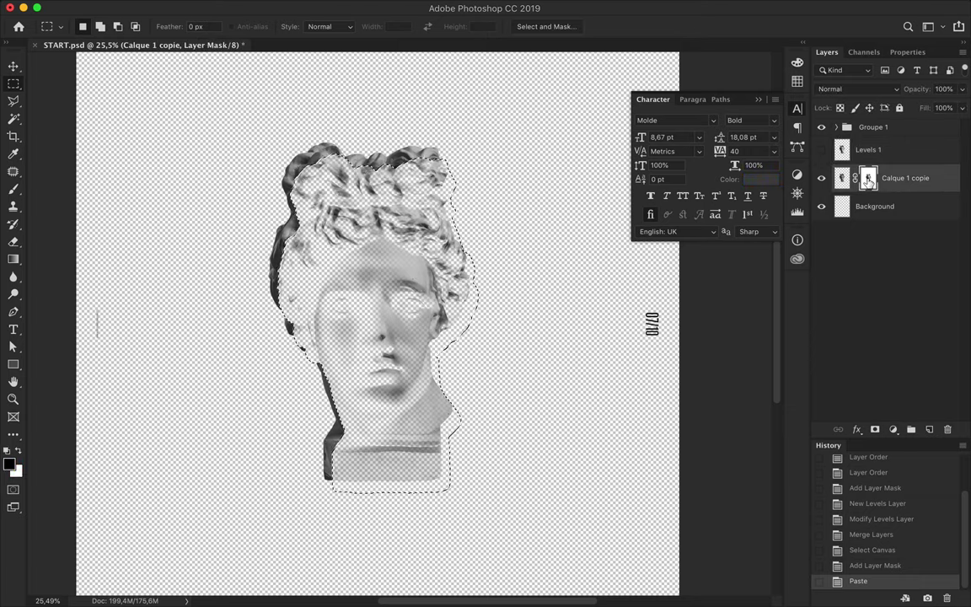
double_click(868, 178)
left_click(947, 97)
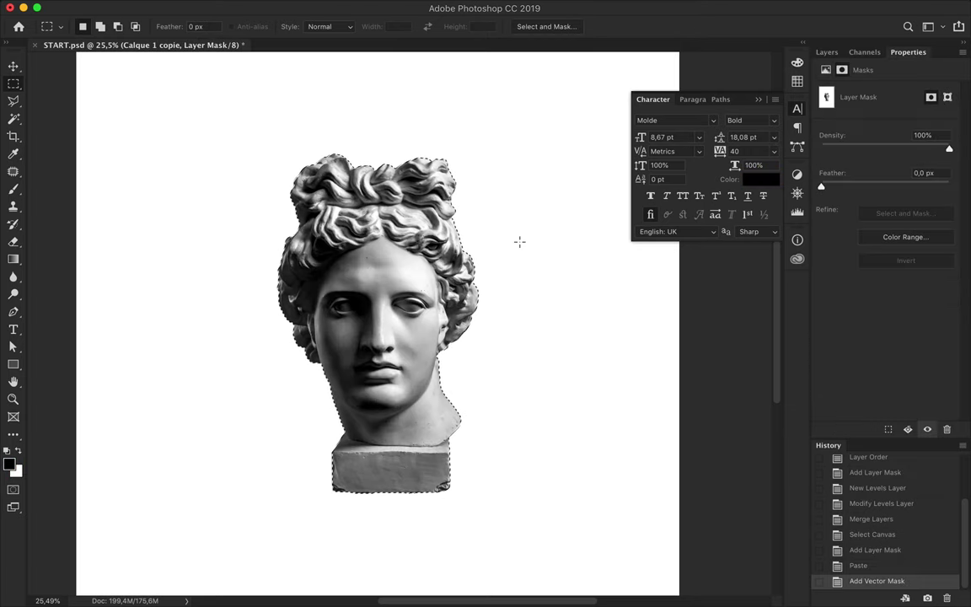
key("F7")
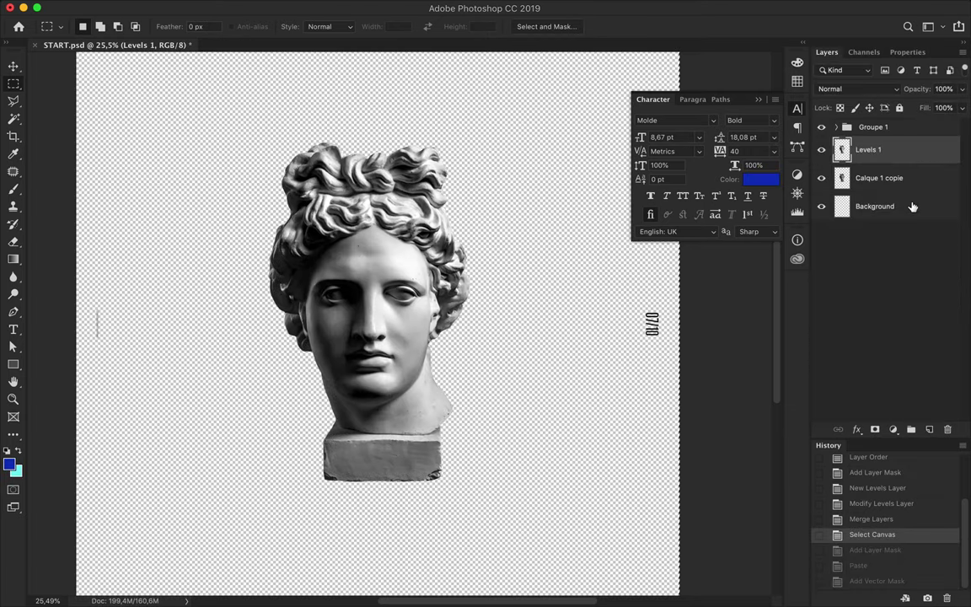
double_click(927, 149)
- Add a Curves adjustment to the statue, clip it and merge it down
left_click(918, 115)
left_click(893, 429)
left_click(886, 509)
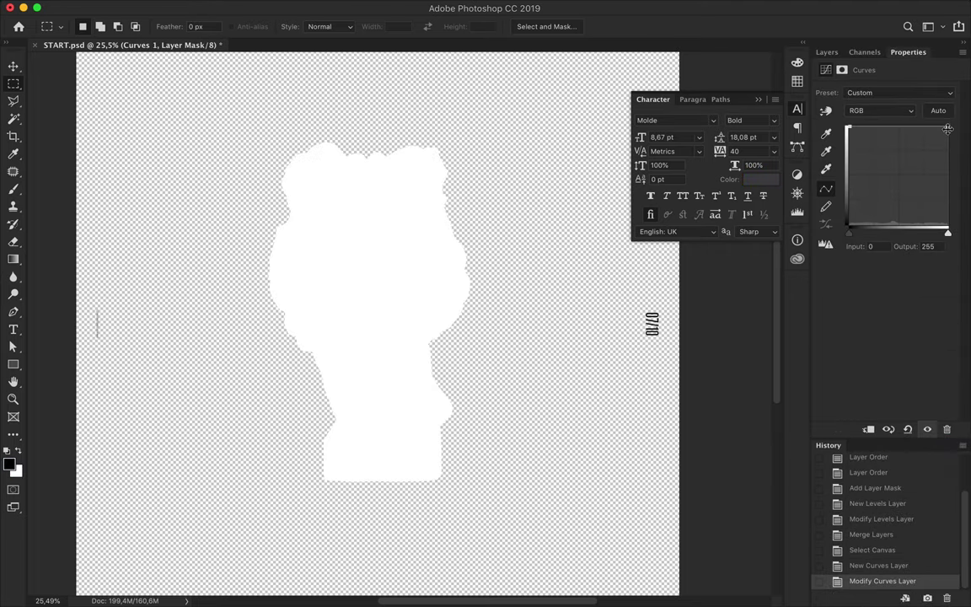
left_click(863, 165, "alt")
key("ctrl+e")
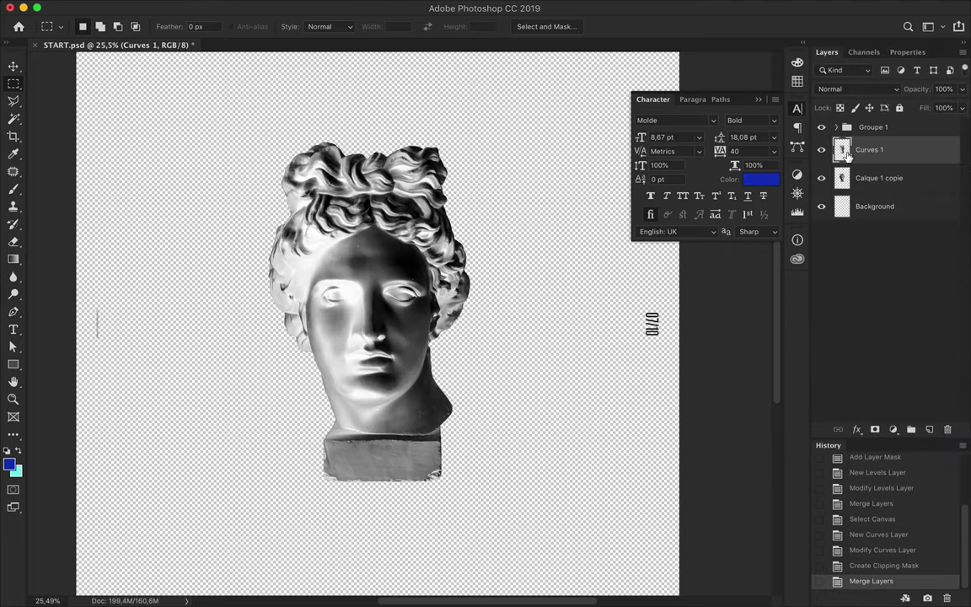
- Copy the high-contrast statue and paste it into a new mask on Calque 1 copie
left_click(187, 6)
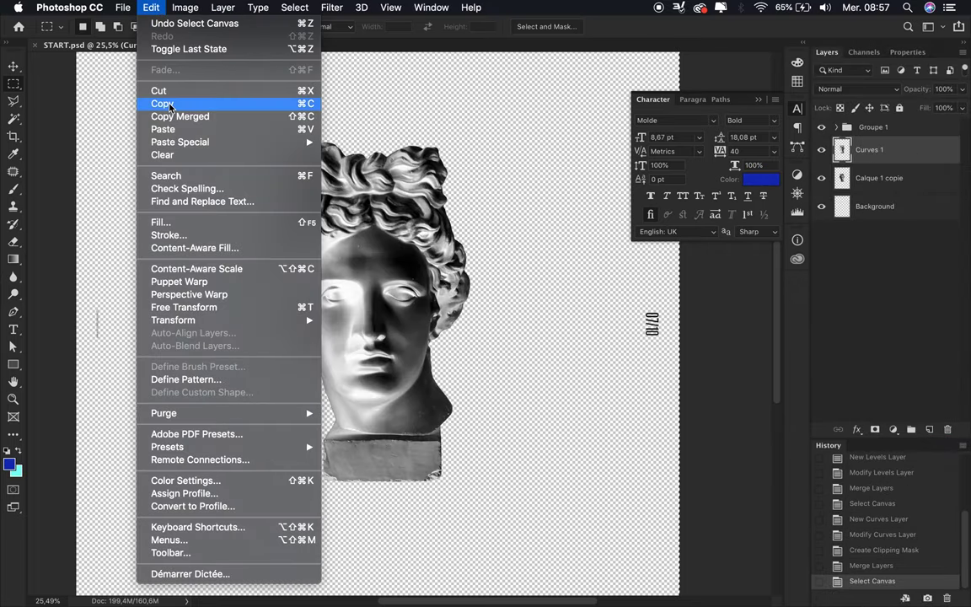
left_click(879, 178)
left_click(874, 428)
left_click(868, 178, "alt")
key("ctrl+v")
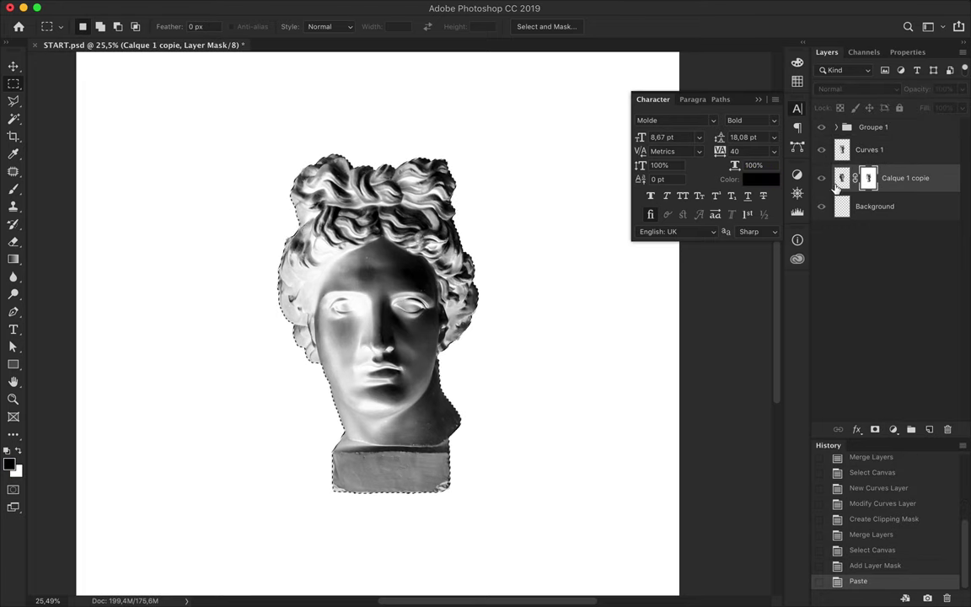
left_click(867, 178, "alt")
- Hide Curves 1 and centre the masked statue on the canvas
left_click(821, 149)
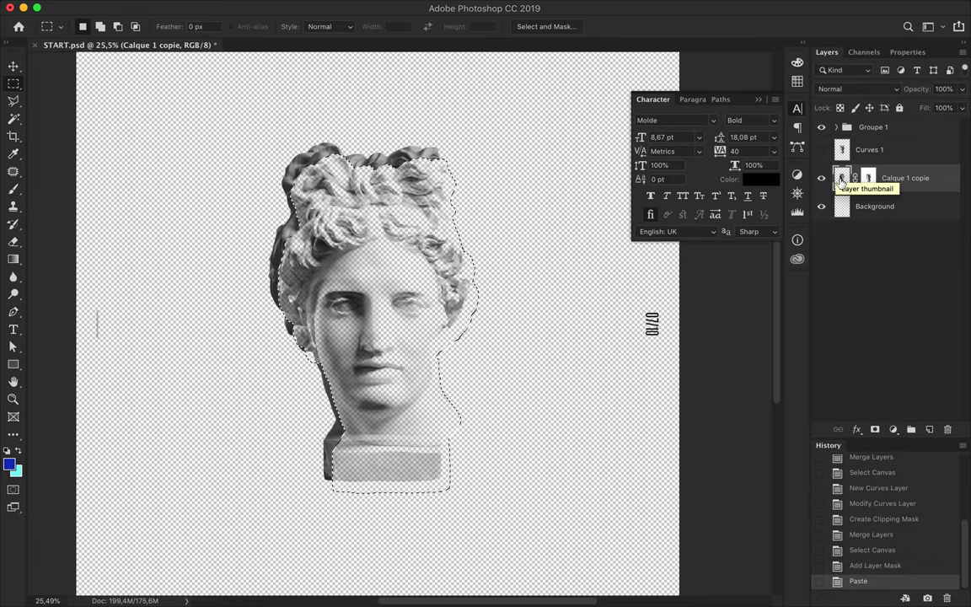
key("v")
left_click_drag(379, 222, 599, 358)
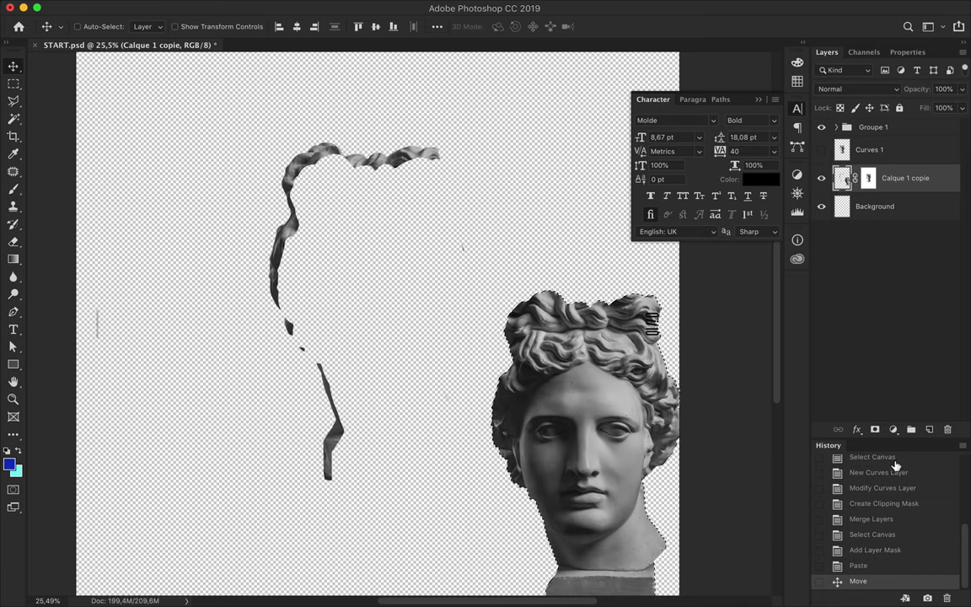
left_click(437, 26)
left_click(479, 150)
left_click(395, 64)
left_click(477, 64)
left_click(878, 178)
left_click(296, 26)
left_click(376, 26)
- Deselect, centre Levels 1 on the canvas, and check the image's colour mode
key("ctrl+d")
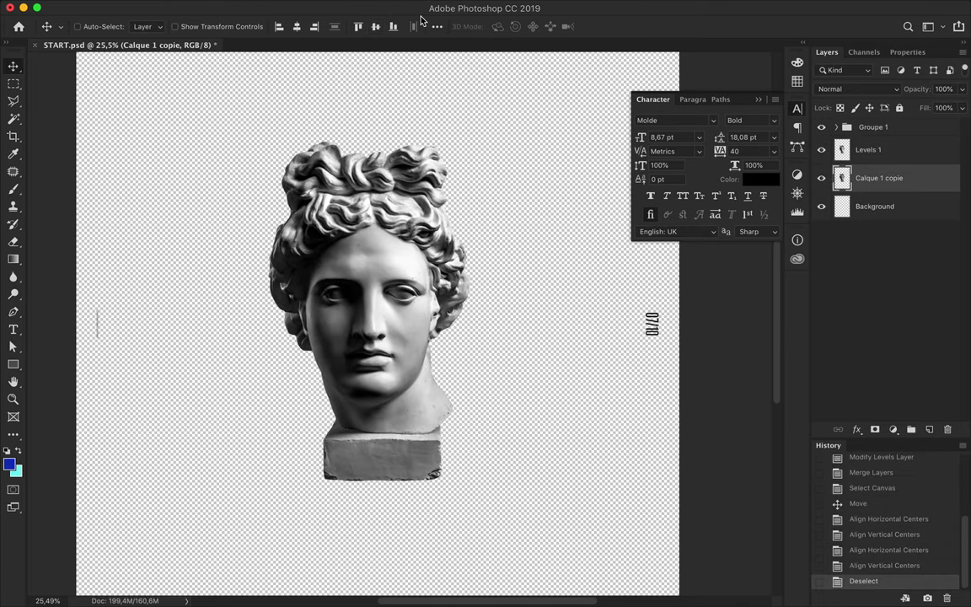
left_click(376, 26)
left_click(296, 26)
key("alt+bracketright")
left_click(297, 26)
left_click(376, 26)
left_click(185, 7)
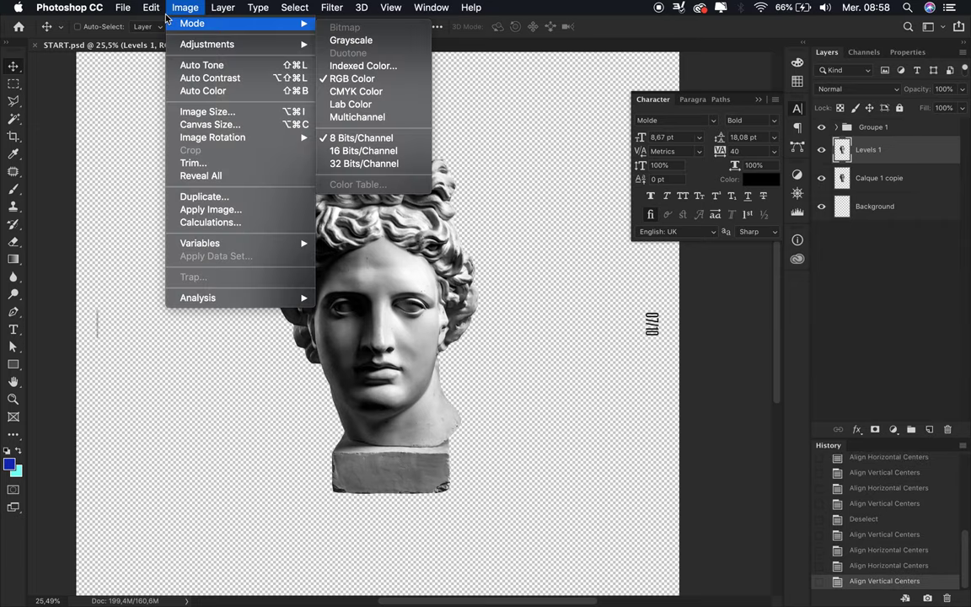
- Add a contrast-boosting Curves adjustment, clip it to the statue, and merge
key("ctrl+a")
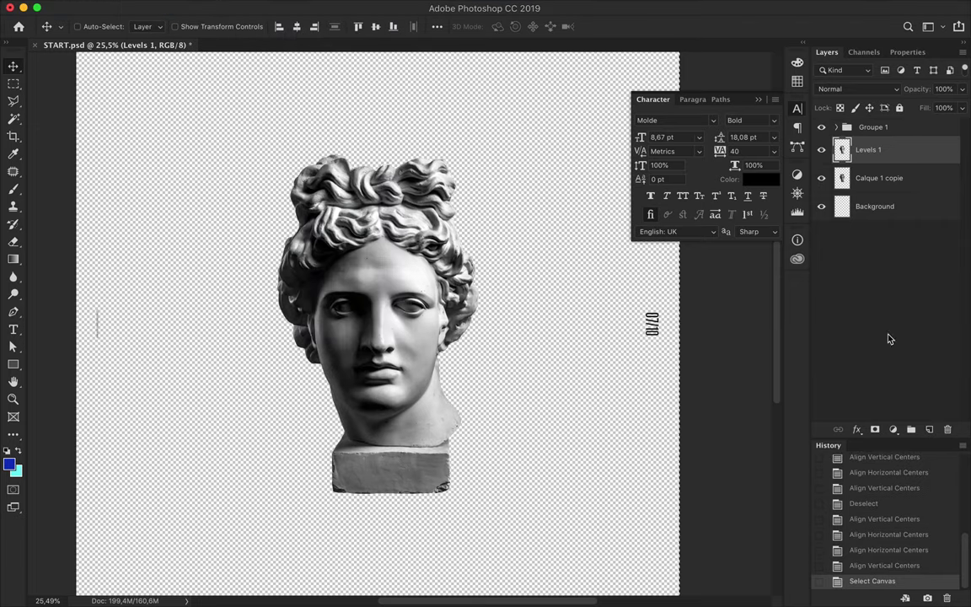
left_click(893, 429)
left_click(886, 508)
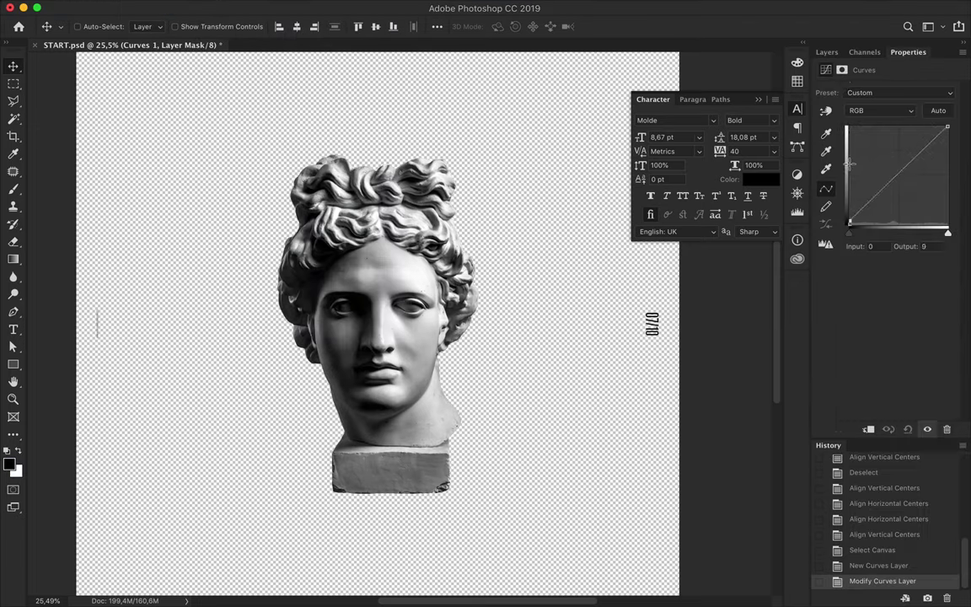
left_click_drag(889, 179, 877, 206)
key("ctrl+alt+g")
key("ctrl+e")
- Copy the high-contrast statue and paste it into Calque 1 copie's new mask
left_click(292, 8)
left_click(292, 24)
left_click(151, 8)
left_click(893, 178)
left_click(875, 429)
left_click(867, 178, "alt")
key("ctrl+v")
- Centre the pasted statue, deselect, fit the poster in view, and show Curves 1
left_click(297, 26)
left_click(376, 27)
left_click(821, 150)
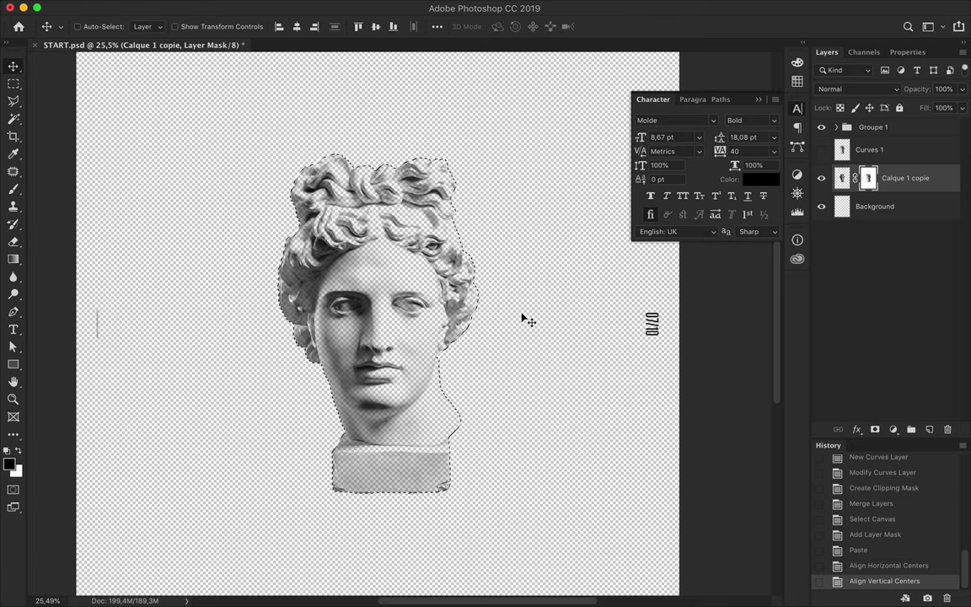
key("w")
left_click(524, 318)
key("ctrl+d")
key("ctrl+0")
key("v")
left_click(822, 150)
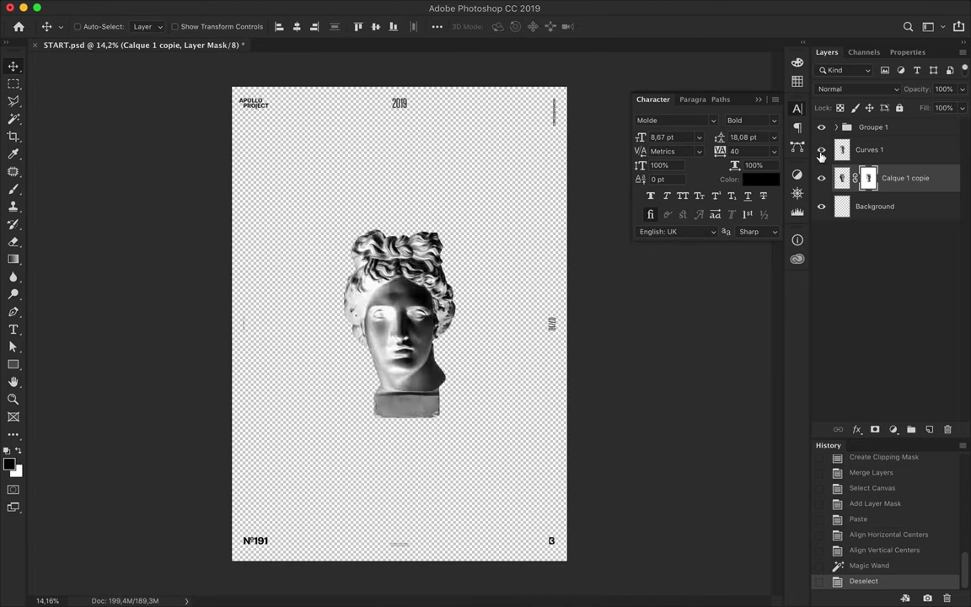
- Delete Curves 1 and draw a white rectangle covering the poster on Background
left_click(872, 150)
key("Delete")
left_click(910, 181)
key("u")
left_click(149, 26)
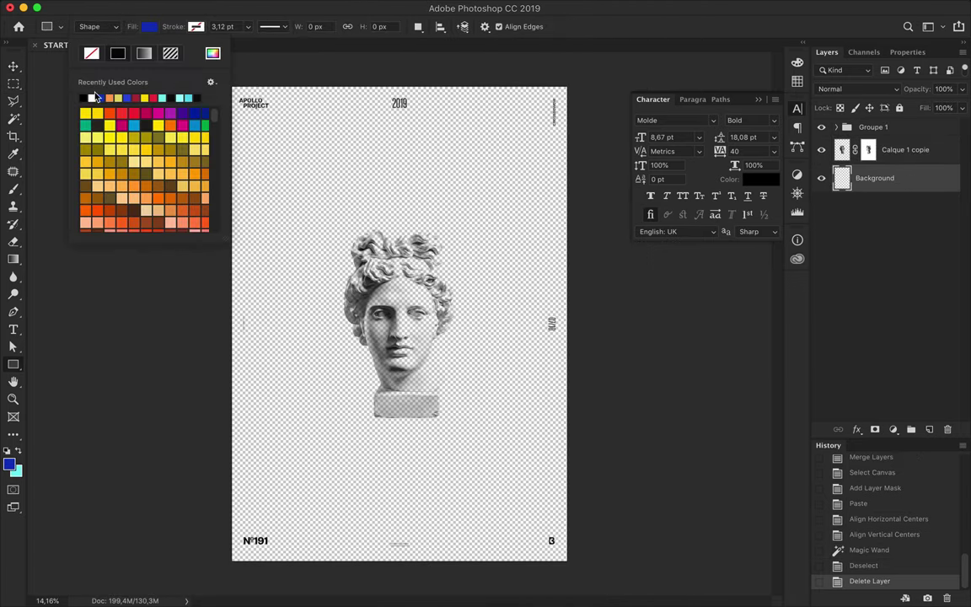
left_click_drag(568, 84, 230, 561)
key("v")
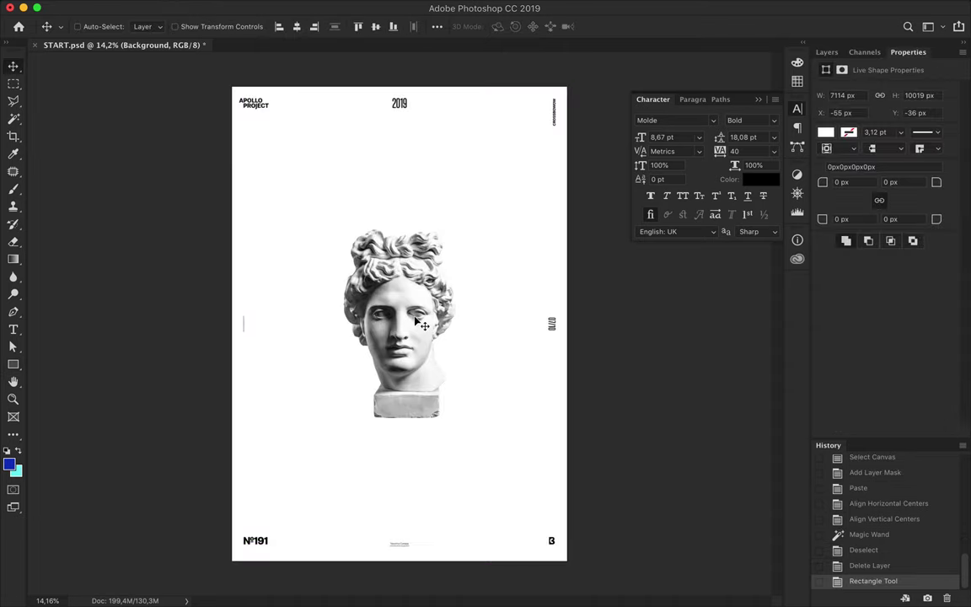
- Scale the statue to 120% width and move it down and right
key("ctrl+t")
double_click(253, 26)
type("120")
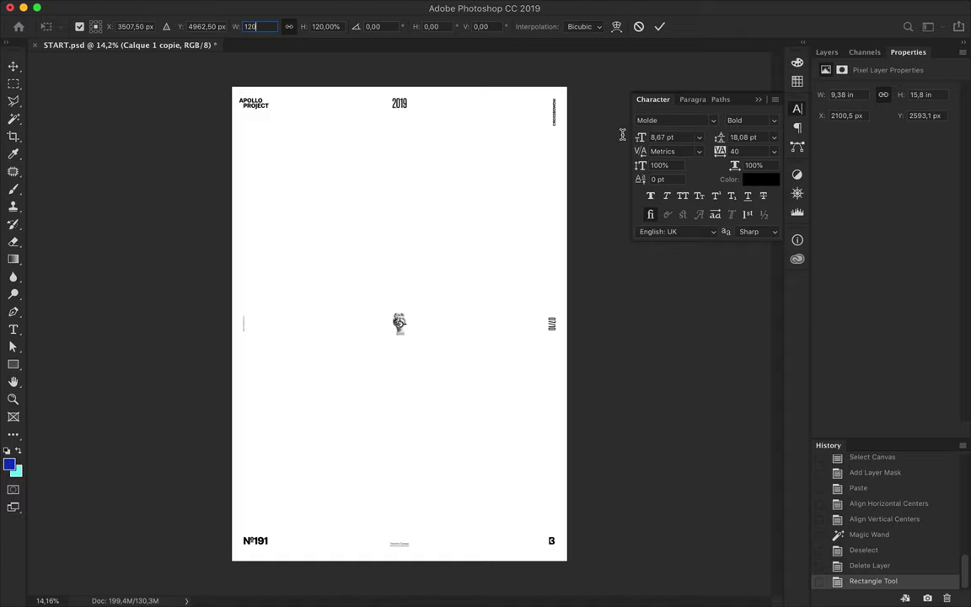
key("Return")
left_click_drag(409, 287, 429, 318)
key("Return")
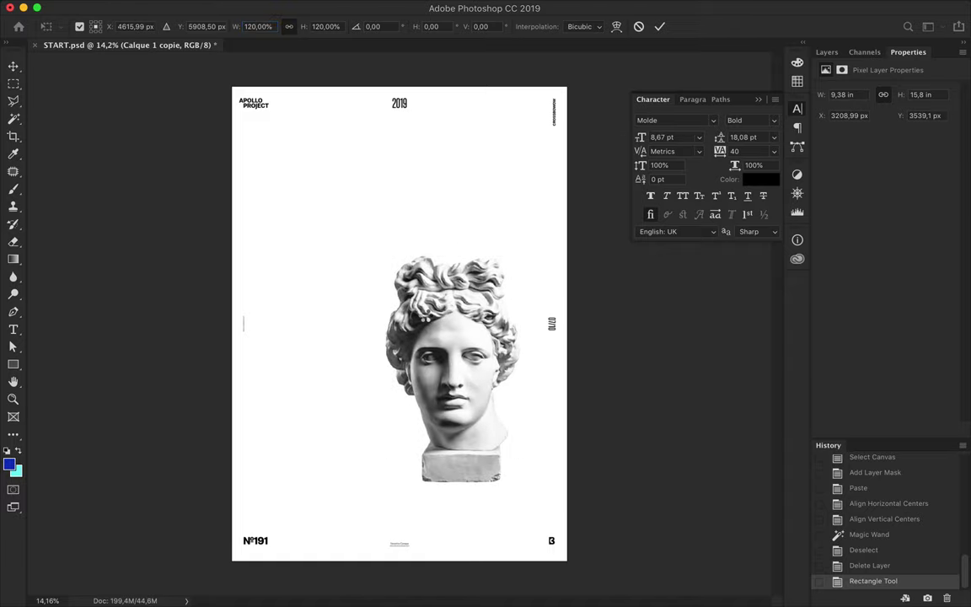
- Open the Rectangle tool's fill colour swatch options
key("u")
left_click(149, 26)
left_click(210, 81)
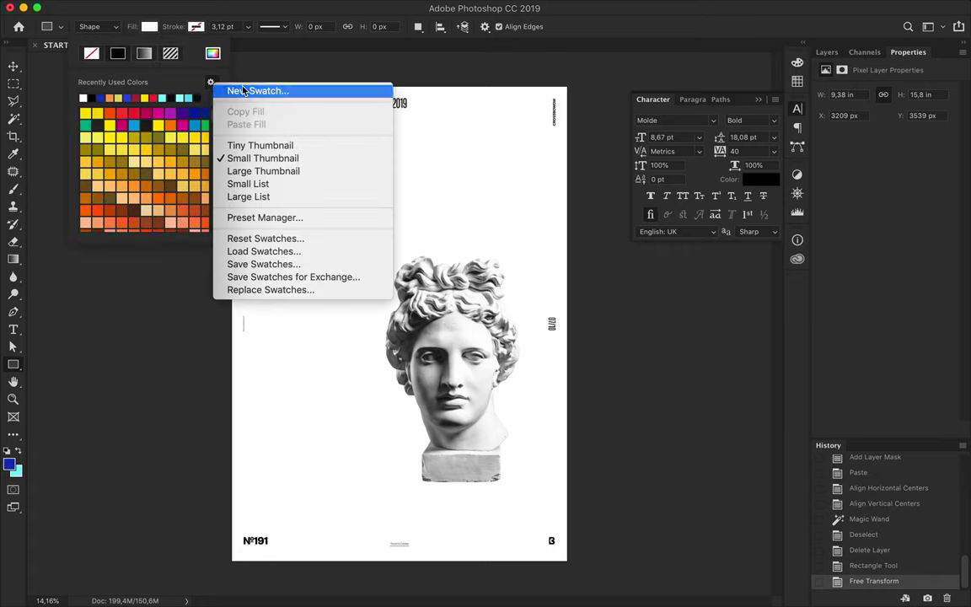
- Draw a custom red bar across the statue's eyes and shift it slightly down
left_click(213, 53)
key("Return")
left_click_drag(527, 329, 320, 368)
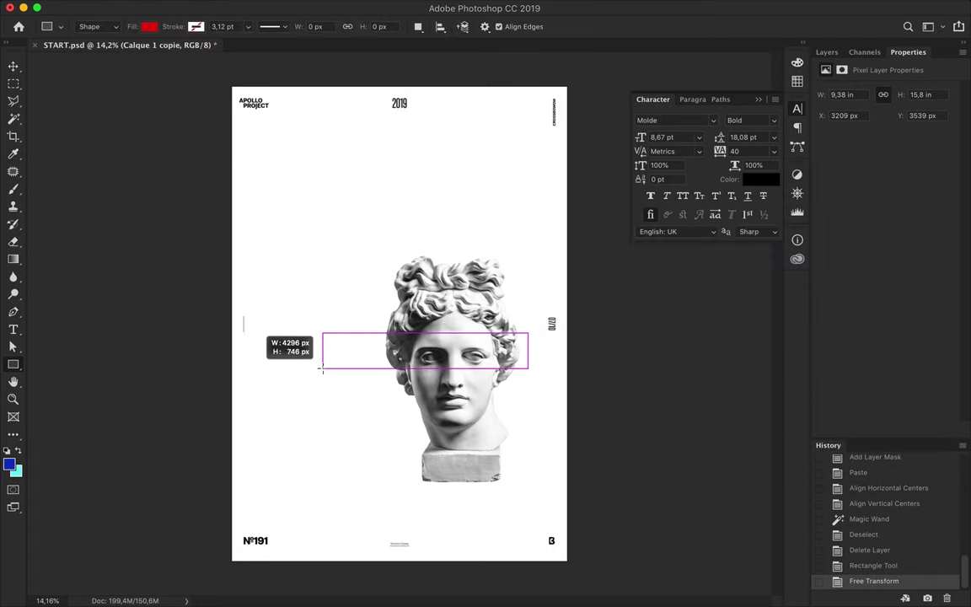
key("v")
left_click_drag(444, 354, 447, 360)
- Set the red bar to Multiply and keep Rectangle 1 above Calque 1 copie
left_click(826, 51)
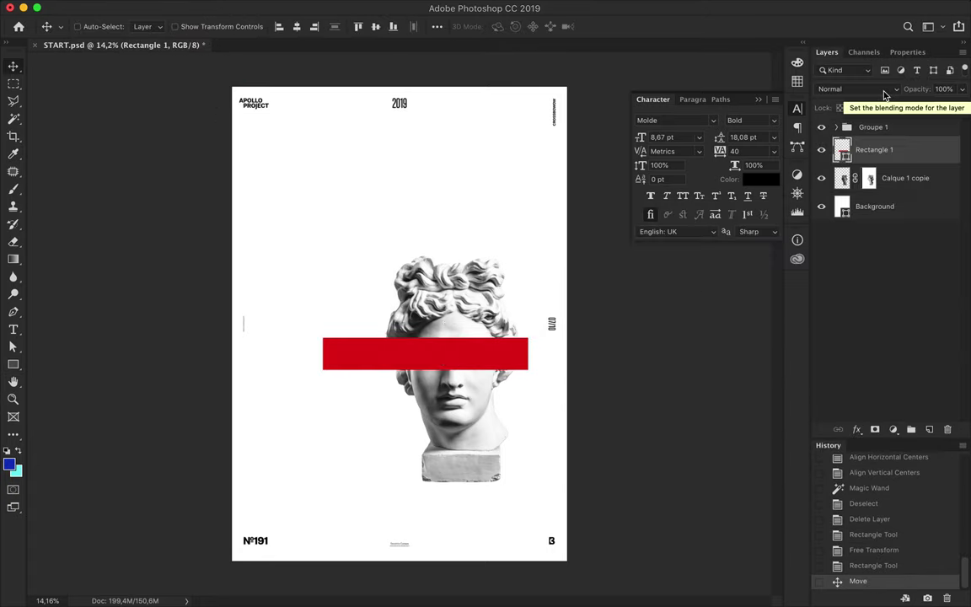
left_click(882, 90)
left_click(877, 123)
left_click_drag(874, 149, 893, 189)
left_click_drag(908, 146, 907, 139)
left_click_drag(348, 357, 348, 360)
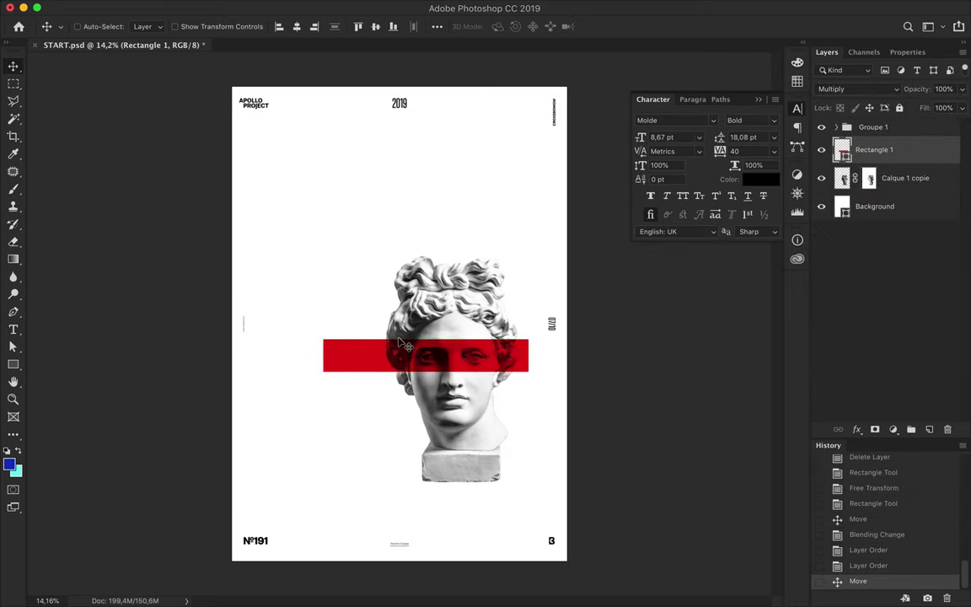
scroll(404, 231, "down", 1)
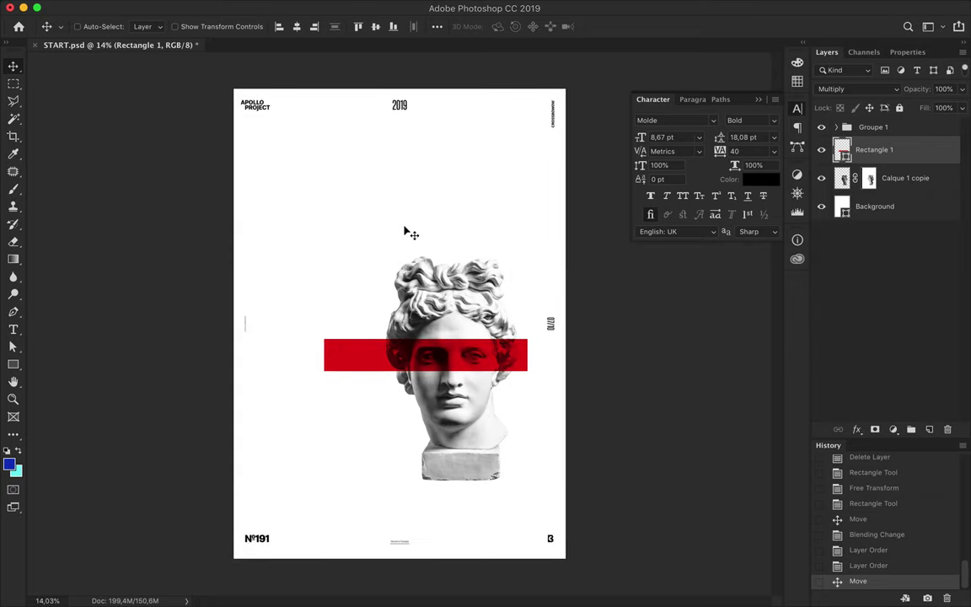
- Enlarge the 2019 year text hugely across the top
left_click(400, 106)
key("ctrl+t")
left_click_drag(399, 112, 404, 253)
key("Return")
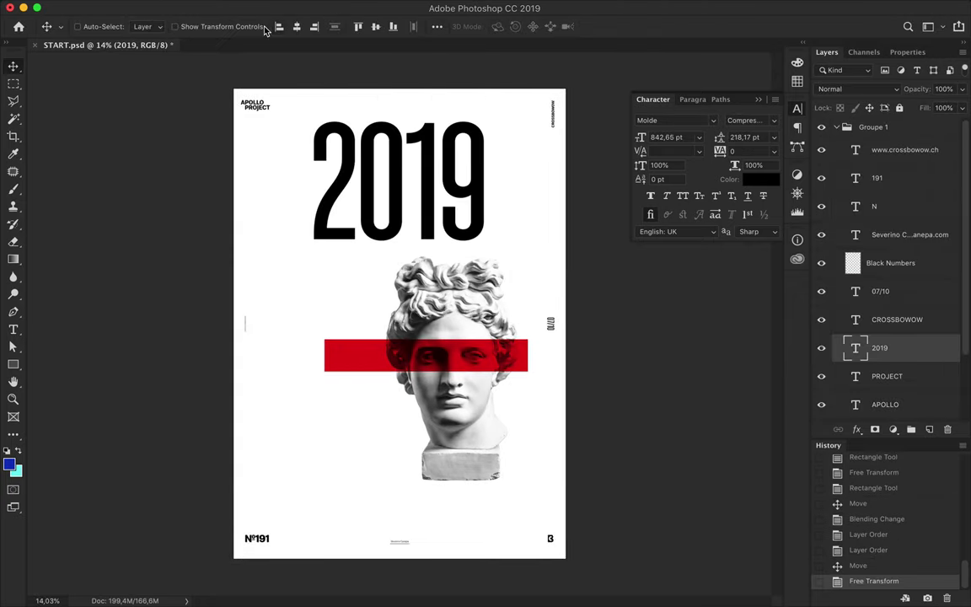
- Give 2019 the thin font style and rescale it near the poster top
key("t")
left_click(316, 28)
left_click(303, 30)
key("ctrl+t")
left_click_drag(468, 278, 398, 263)
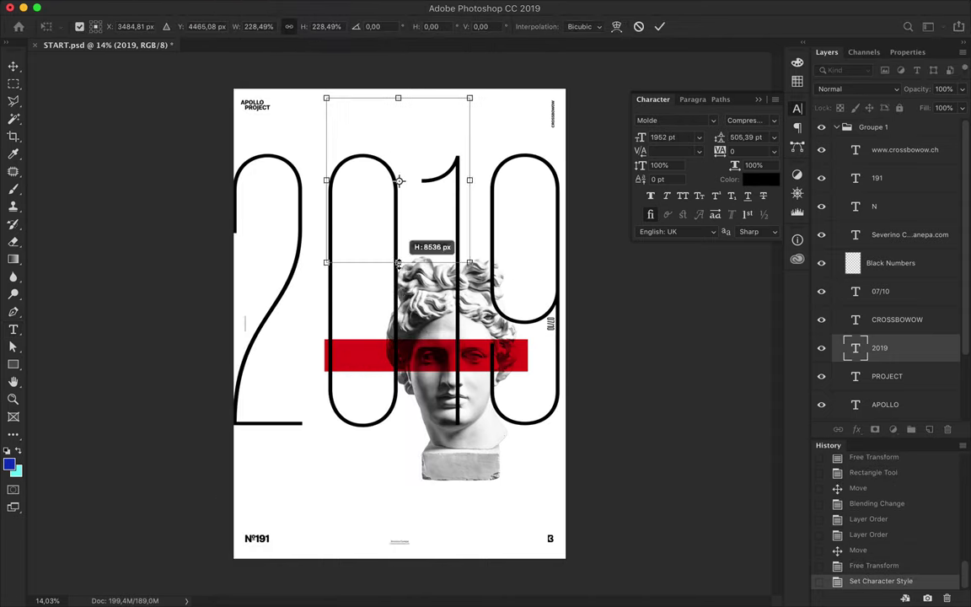
left_click_drag(399, 263, 408, 260)
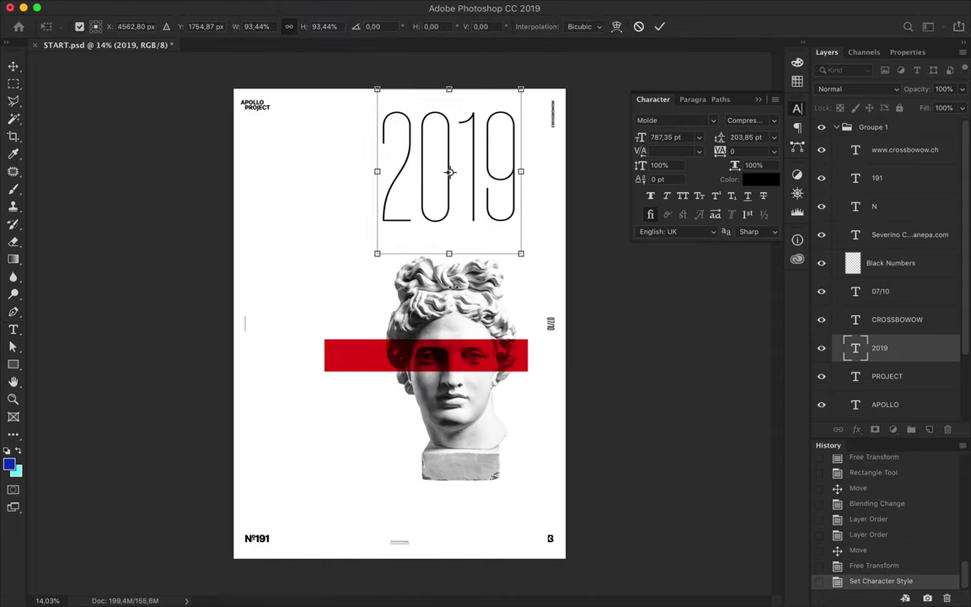
key("Return")
- Centre 2019 horizontally, nudge it right, and select the APOLLO text
key("v")
left_click(436, 26)
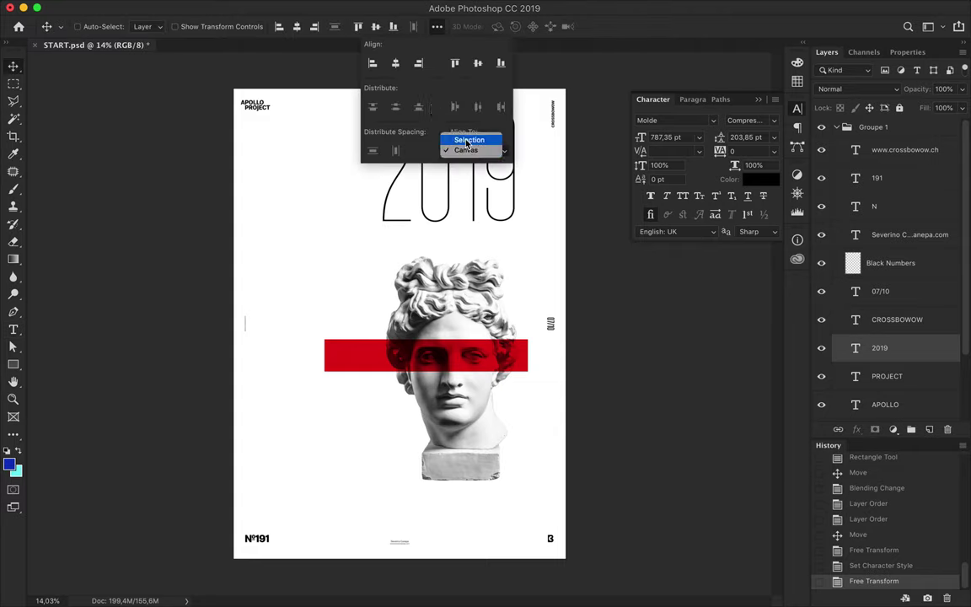
left_click(397, 61)
key("Escape")
key("Right")
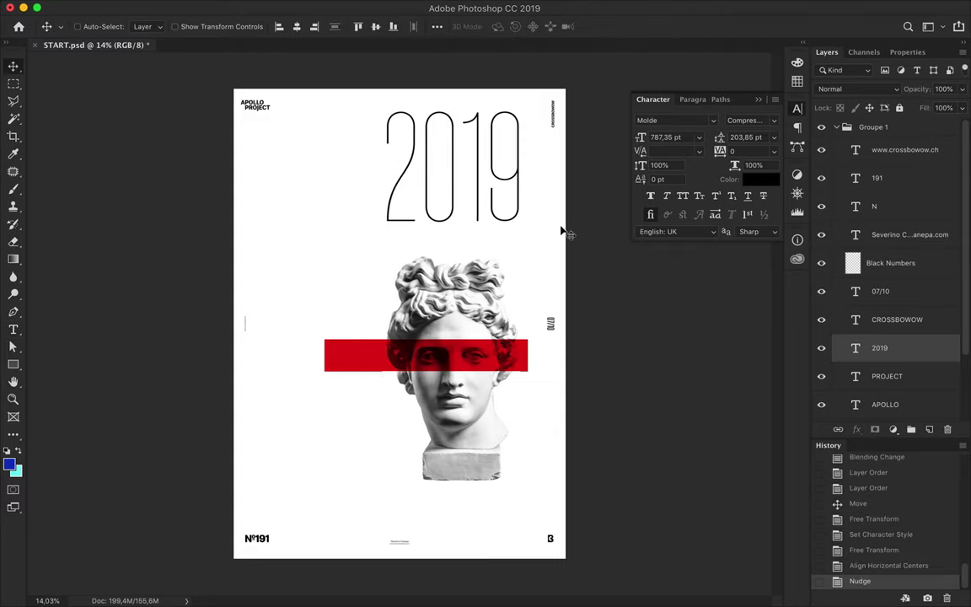
left_click(264, 112, "ctrl")
left_click(264, 112, "ctrl")
- Delete the PROJECT text and enlarge APOLLO at the top-left
key("BackSpace")
key("ctrl+t")
left_click_drag(279, 125, 413, 156)
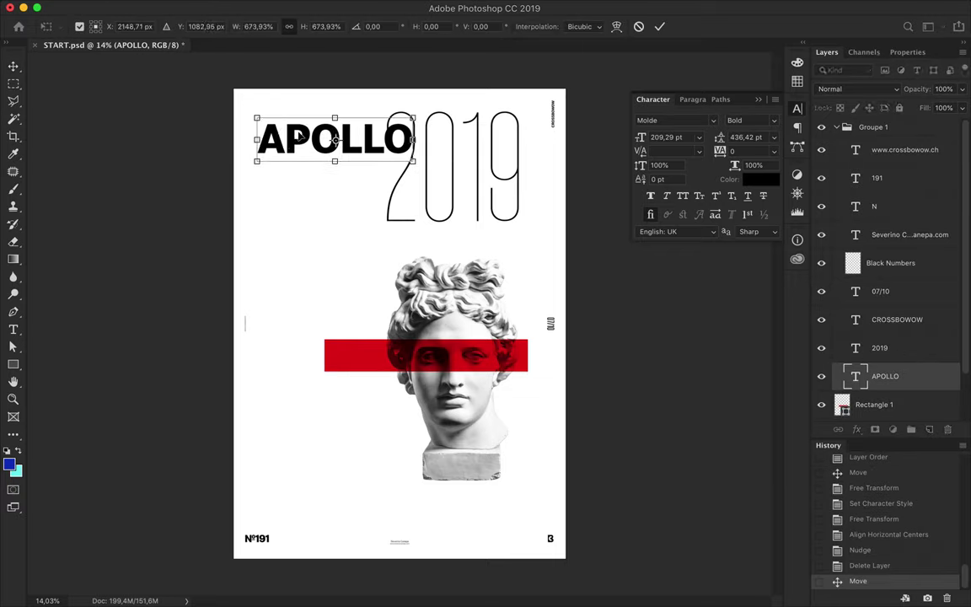
key("Return")
- Split the A off APOLLO into its own copy and scale it huge into the top-left corner
key("t")
left_click(286, 136)
key("BackSpace")
mouse_move(290, 143)
left_mouse_down()
mouse_move(290, 200)
mouse_move(402, 401)
left_mouse_up()
type("A")
key("ctrl+t")
left_click_drag(351, 267, 254, 107)
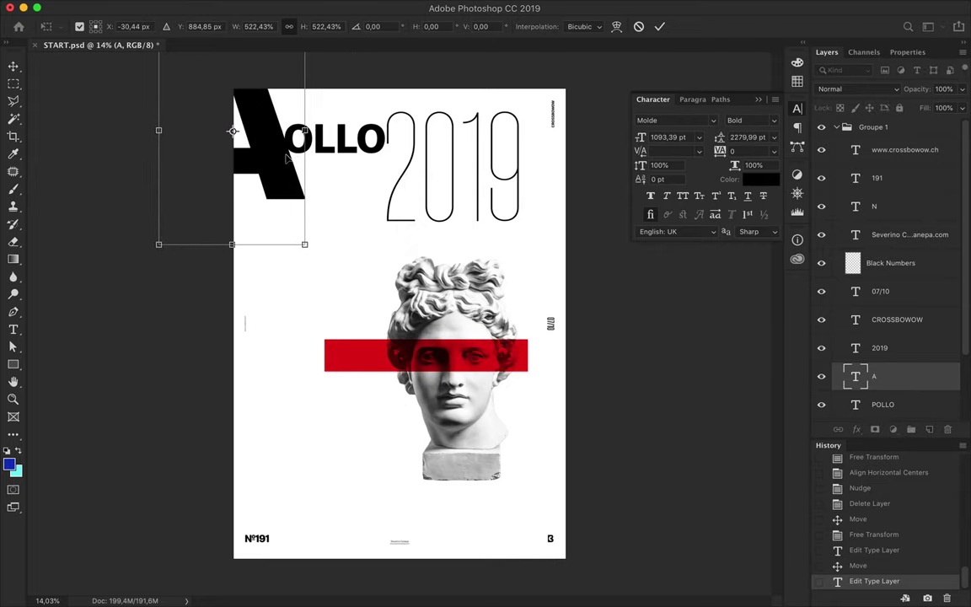
left_click_drag(288, 158, 283, 175)
key("Return")
- Colour the giant A with the red bar colour and set its blend mode to Multiply
left_click(761, 179)
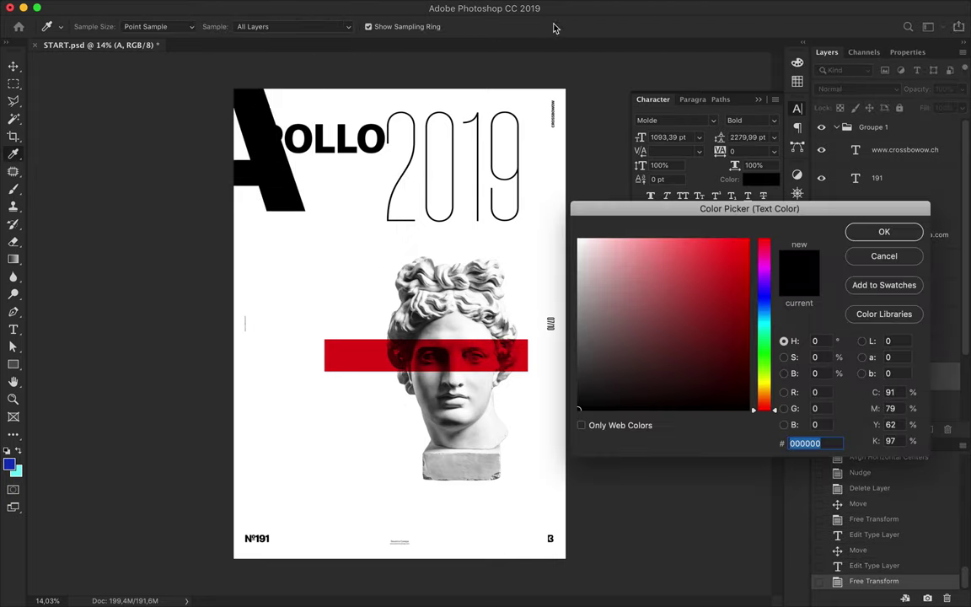
left_click(796, 82)
key("Return")
left_click(858, 89)
left_click(781, 126)
- Delete the leftover POLLO and P letter layers and duplicate the A lower on the poster
key("v")
left_click(335, 157, "super")
mouse_move(335, 157)
left_mouse_down()
mouse_move(358, 265)
mouse_move(319, 285)
left_mouse_up()
double_click(354, 253)
type("P")
key("Escape")
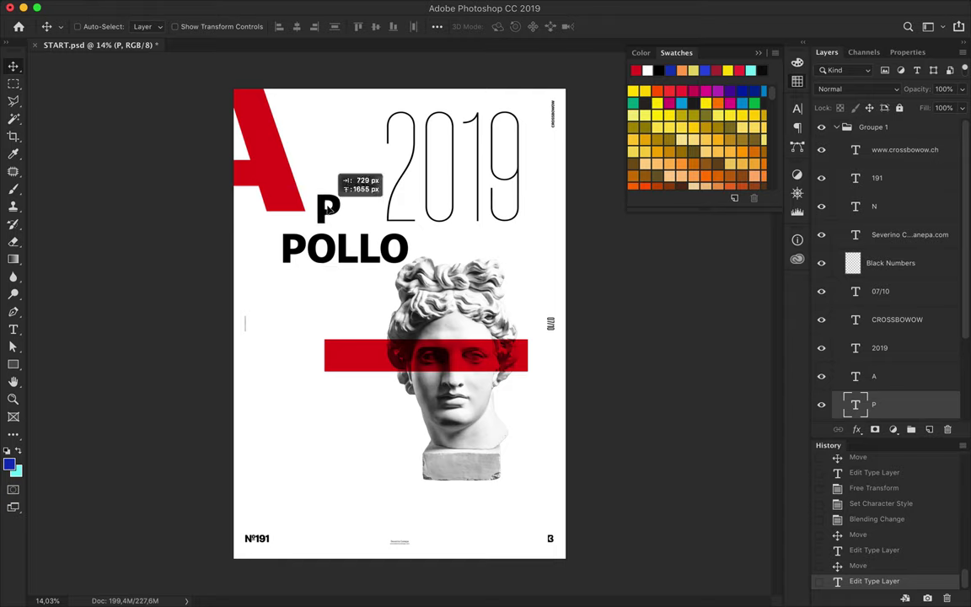
left_click_drag(330, 202, 333, 257)
key("BackSpace")
key("BackSpace")
left_click_drag(428, 208, 504, 506)
double_click(352, 448)
- Retype the A copy as 365 and move it to the poster's bottom edge
type("36")
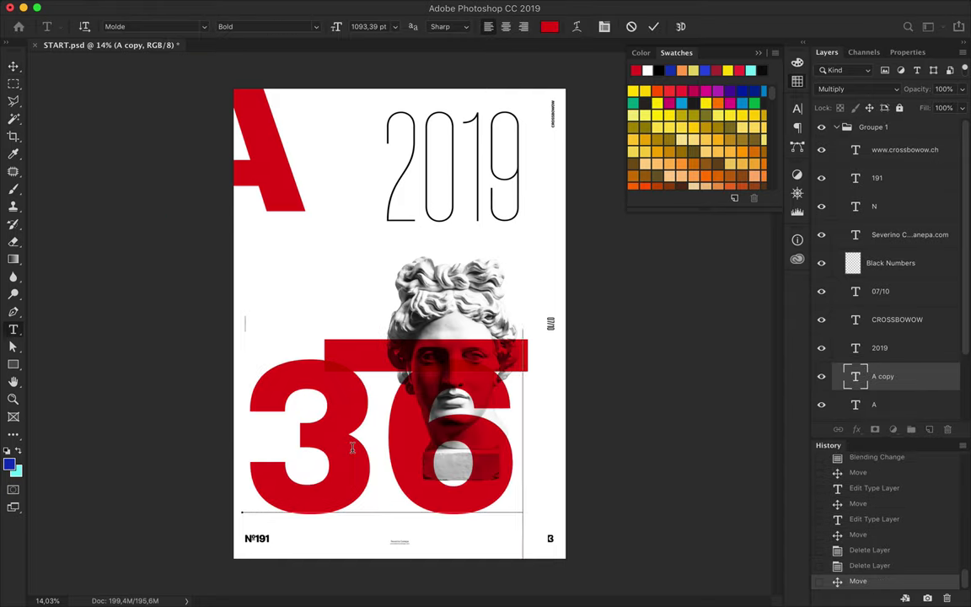
type("5")
key("Escape")
key("v")
mouse_move(458, 472)
left_mouse_down()
mouse_move(444, 590)
mouse_move(453, 526)
left_mouse_up()
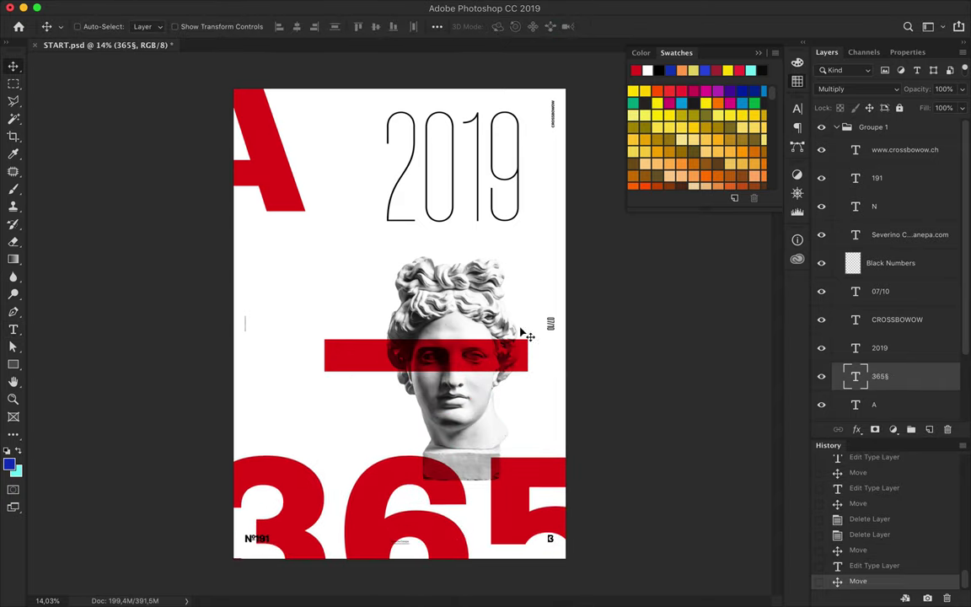
key("alt+bracketleft")
key("alt+bracketright")
key("Down")
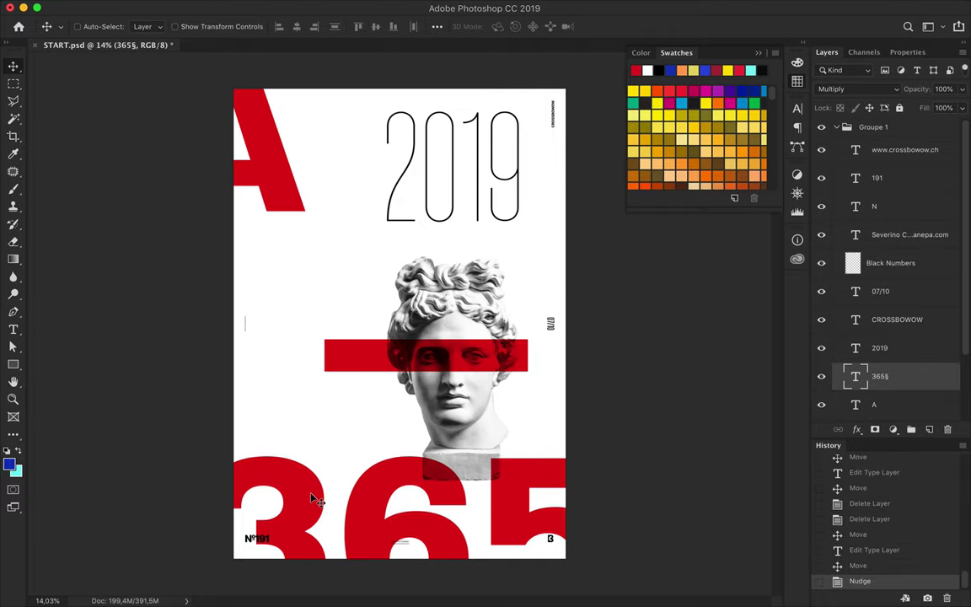
- Set the 365 numerals to the Black font weight
key("t")
left_click(268, 26)
key("Up")
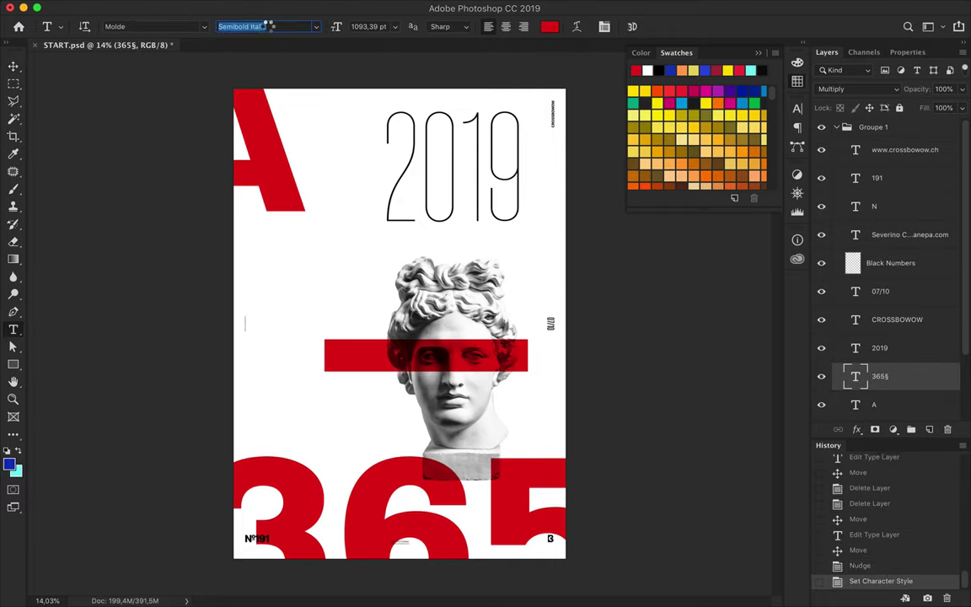
key("Up")
key("Down")
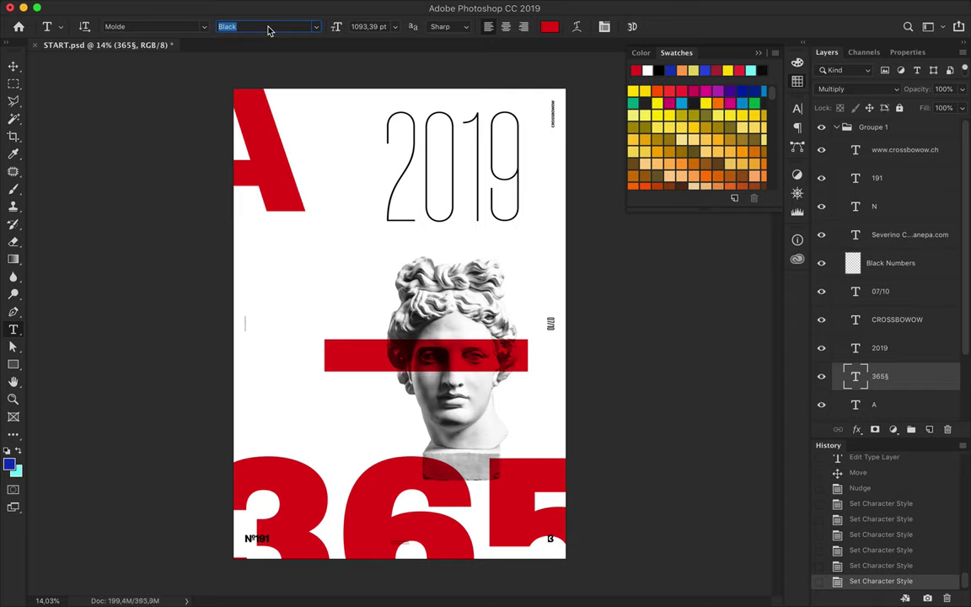
key("v")
key("Right")
- Enlarge the statue bust to about 109% around its centre
left_click(421, 328, "ctrl")
key("ctrl+t")
left_click_drag(452, 256, 453, 215)
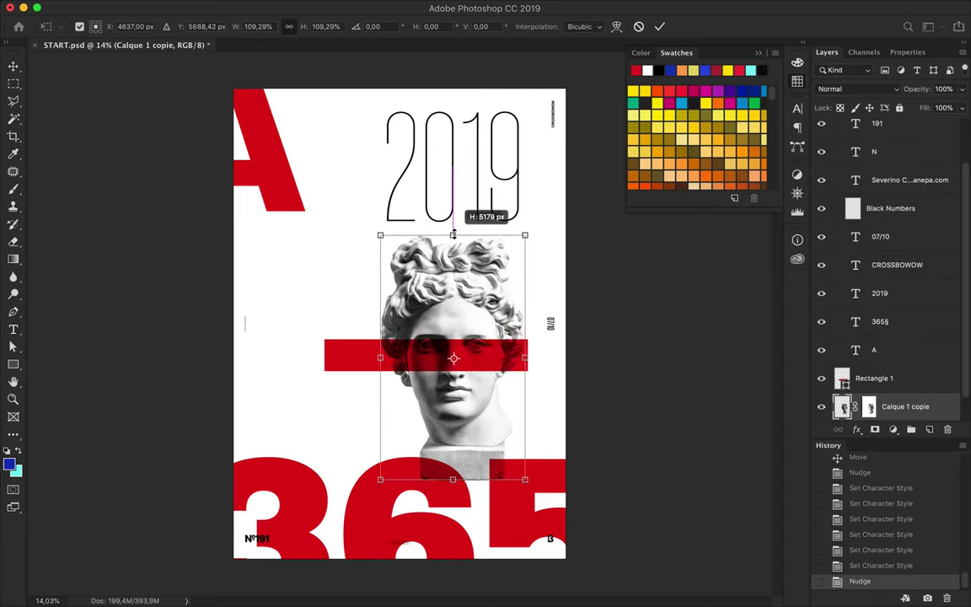
key("Return")
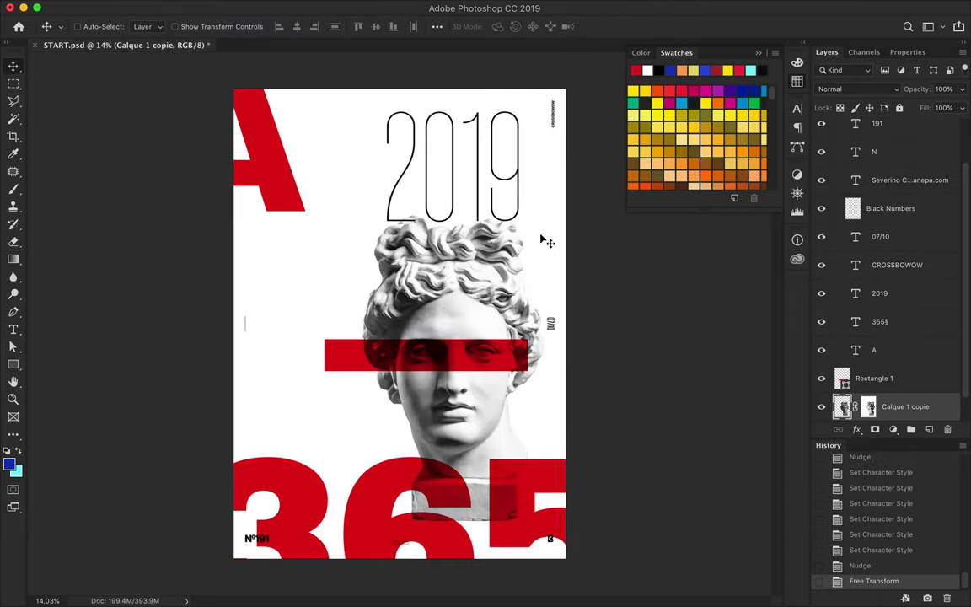
- Nudge the statue, then shrink 2019 slightly and move it down a little
left_click_drag(493, 266, 439, 194)
left_click(438, 193, "ctrl")
key("ctrl+t")
left_click_drag(453, 232, 455, 221)
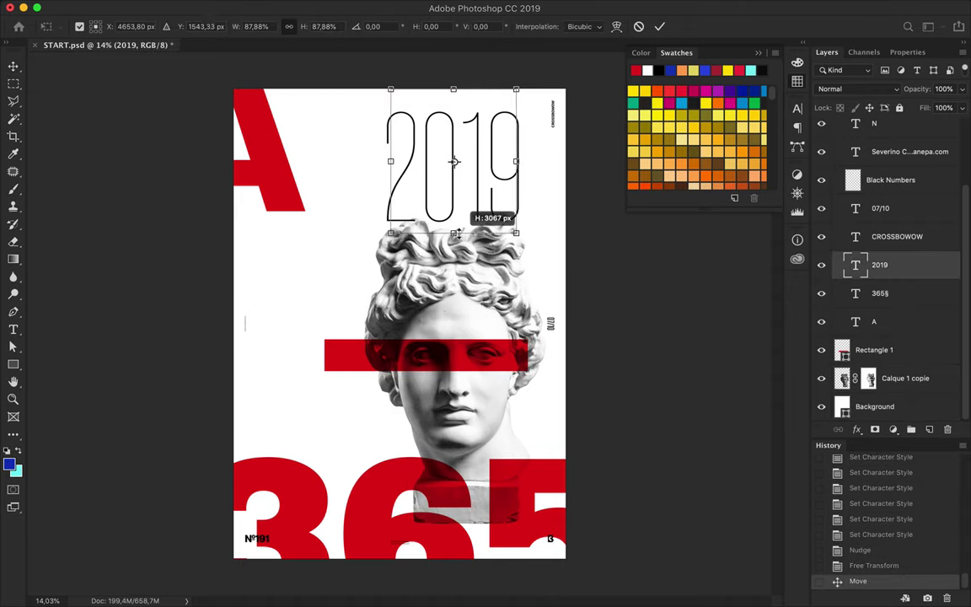
left_click_drag(454, 155, 455, 168)
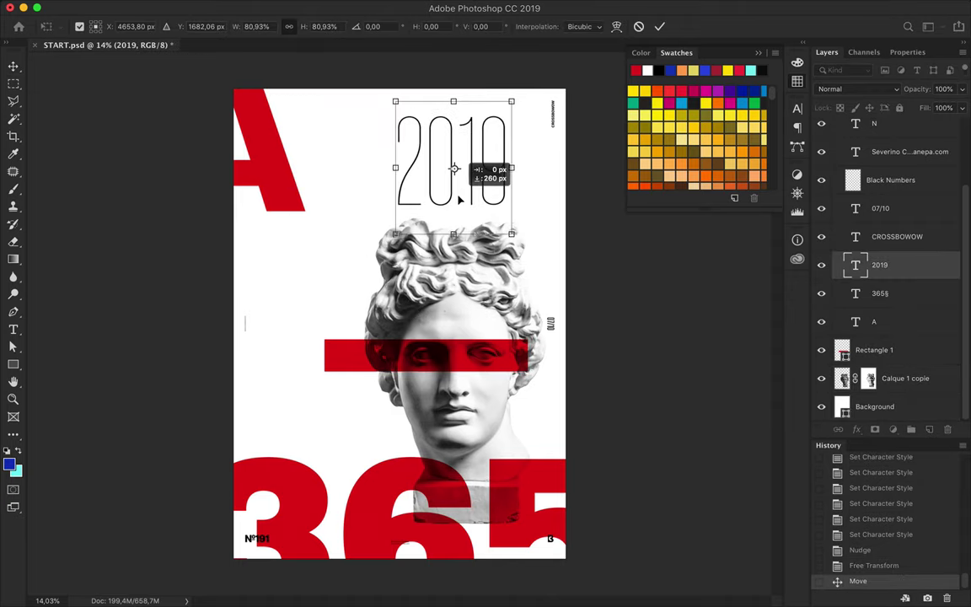
key("Return")
- Give 2019 a heavier Compressed font style
key("t")
left_click(286, 27)
key("Down")
key("Down")
key("Down")
key("Down")
key("v")
- Scale the red A to about 171% and reposition it over the upper left
left_click(260, 168, "ctrl")
key("ctrl+t")
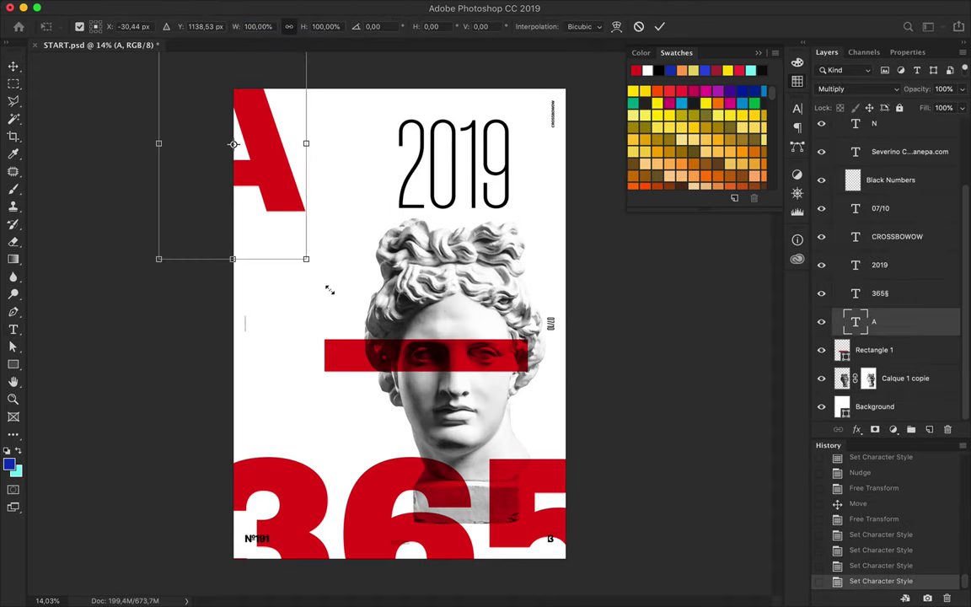
left_click_drag(330, 288, 436, 414)
mouse_move(370, 253)
left_mouse_down()
mouse_move(341, 243)
mouse_move(327, 260)
left_mouse_up()
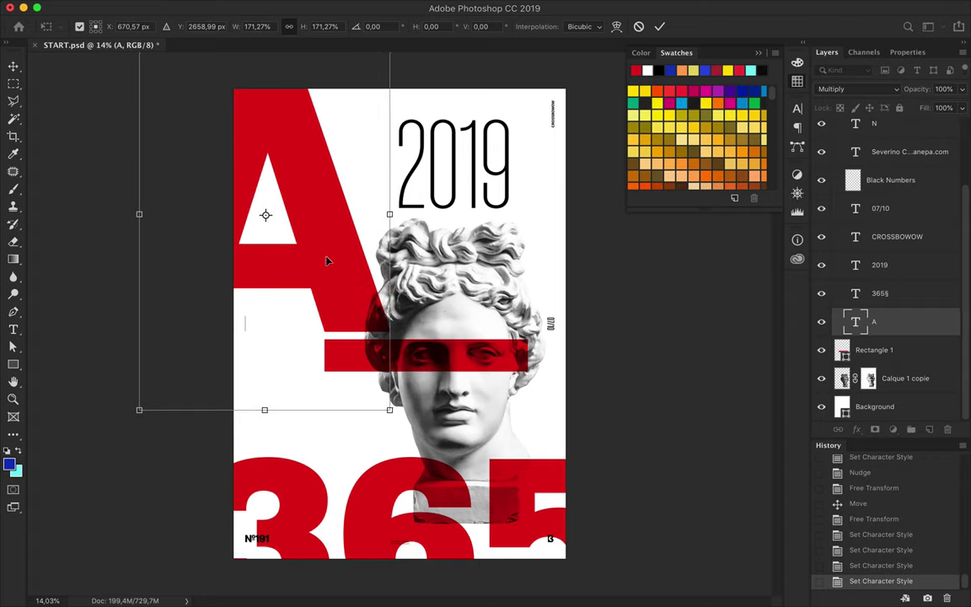
key("Return")
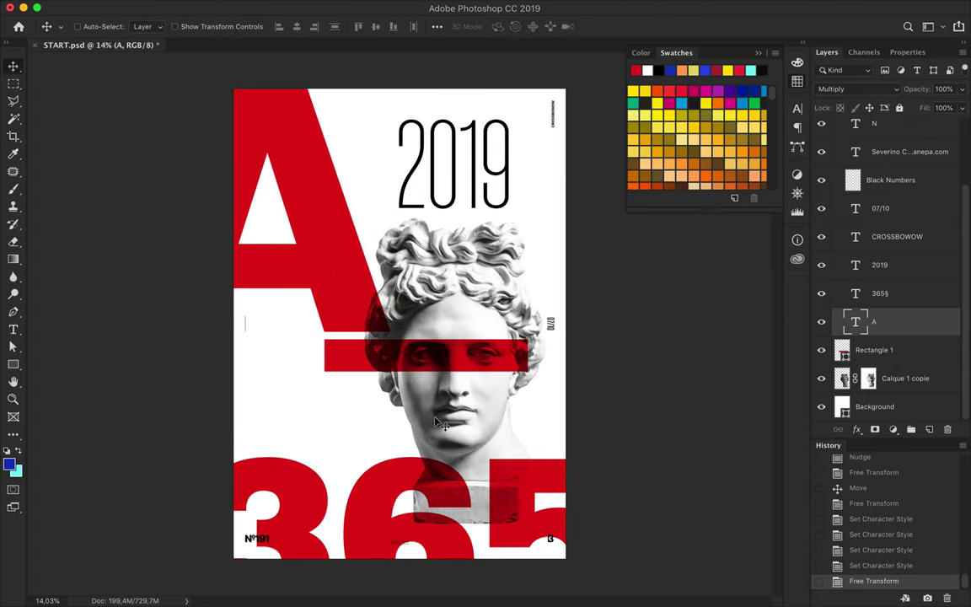
left_click(549, 329)
key("ctrl+t")
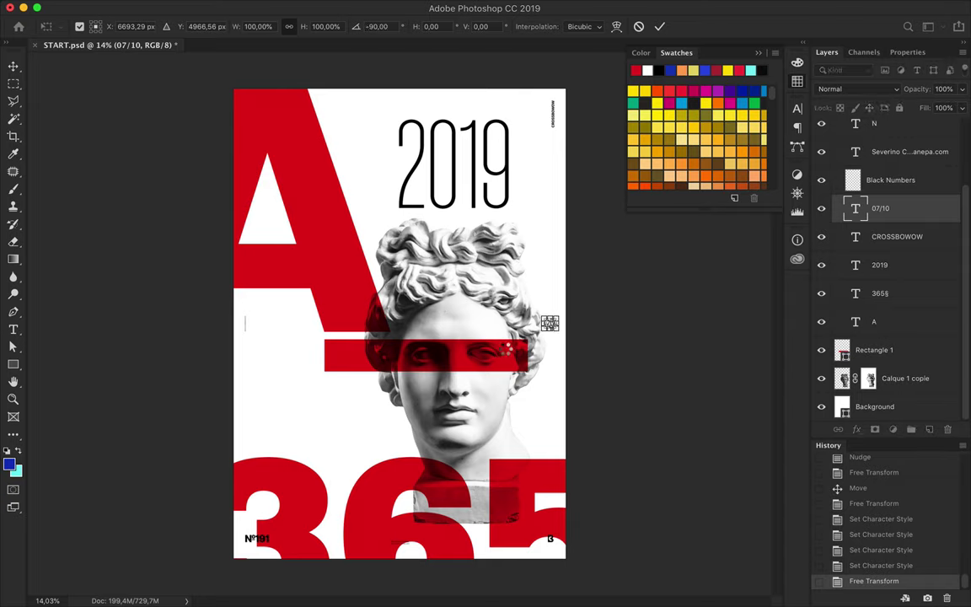
- Rotate 07/10 by 90° to read horizontally and place it above 2019
key("Return")
left_click_drag(488, 206, 474, 186)
key("ctrl+t")
key("Return")
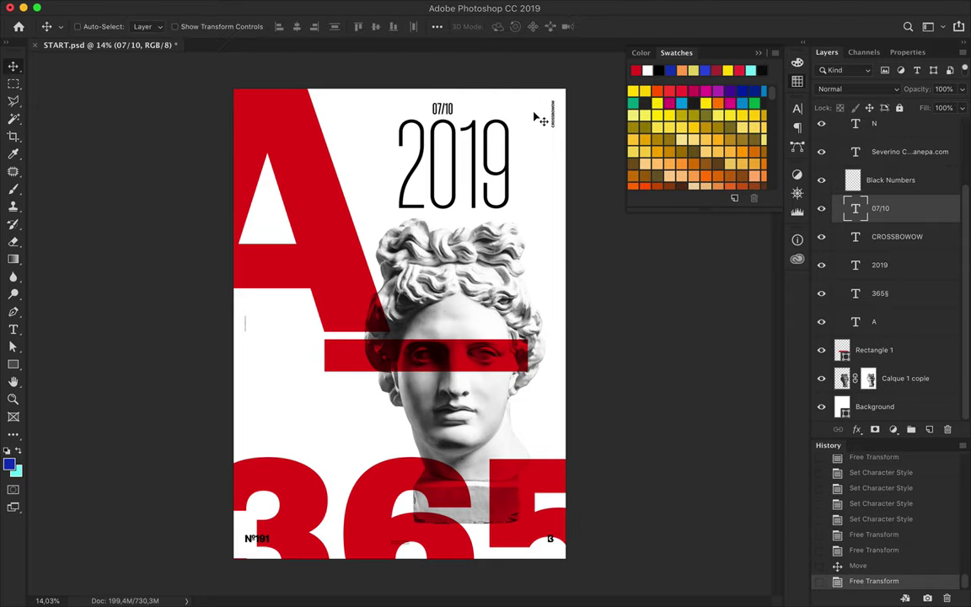
- Rotate CROSSBOWOW horizontal, convert it to a smart object, and enlarge it across the chin
left_click_drag(553, 115, 439, 384)
key("ctrl+t")
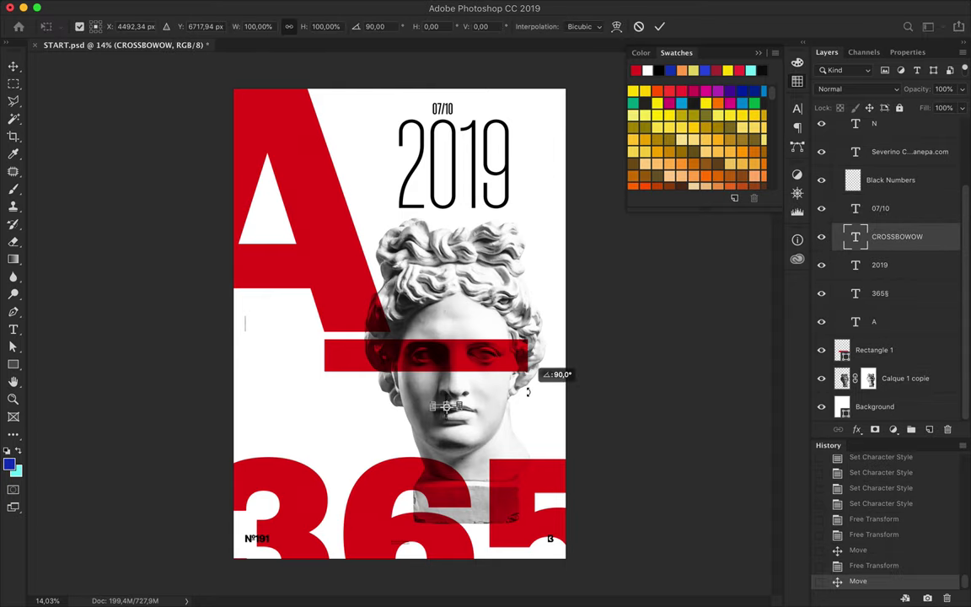
key("Return")
right_click(891, 237)
left_click(775, 401)
key("ctrl+t")
mouse_move(463, 409)
left_mouse_down()
mouse_move(453, 217)
mouse_move(508, 231)
mouse_move(503, 383)
left_mouse_up()
key("Return")
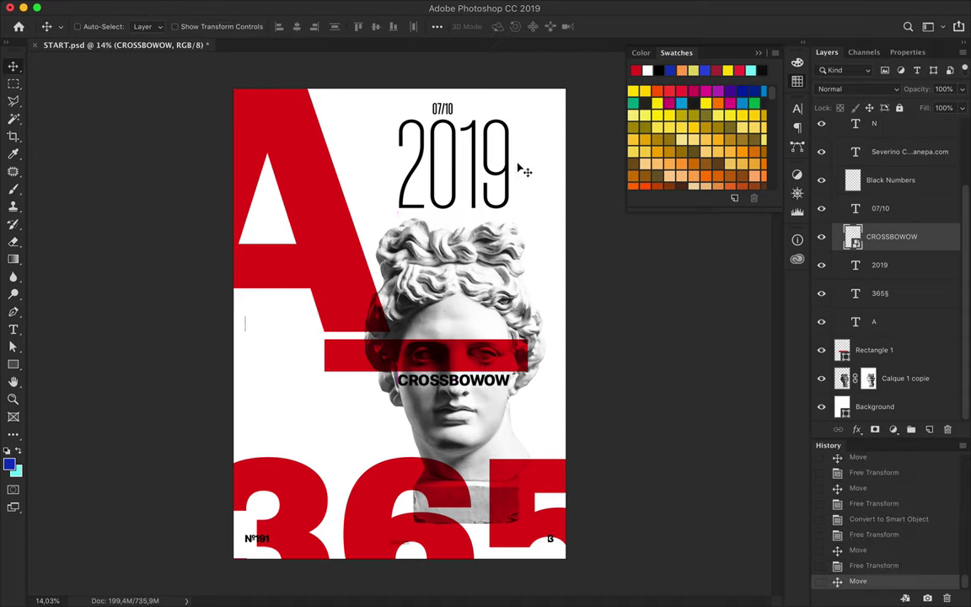
left_click(453, 115)
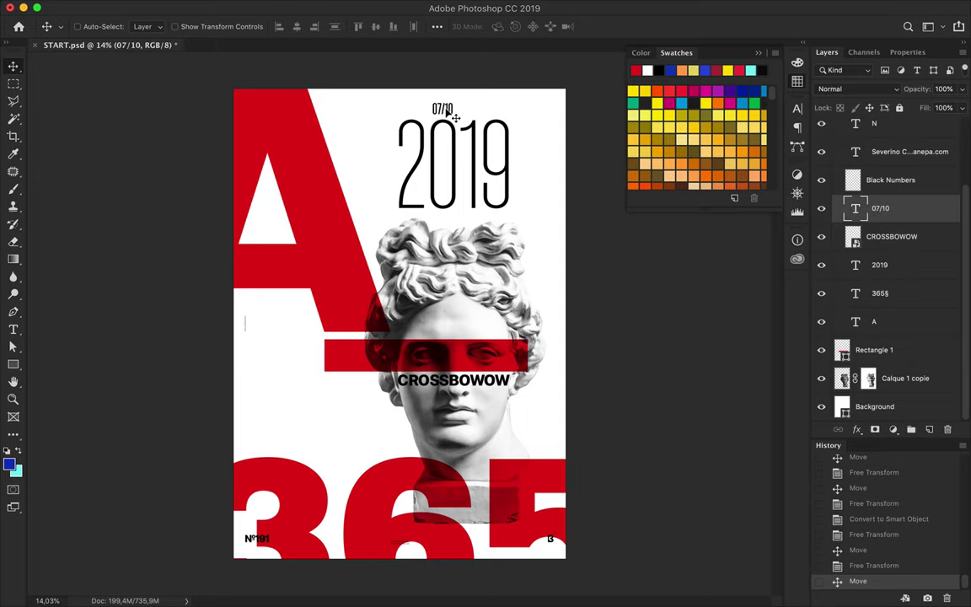
- Draw a two-point Pen shape line beneath the 07/10 date
left_click_drag(501, 109, 501, 109)
scroll(502, 110, "up", 5)
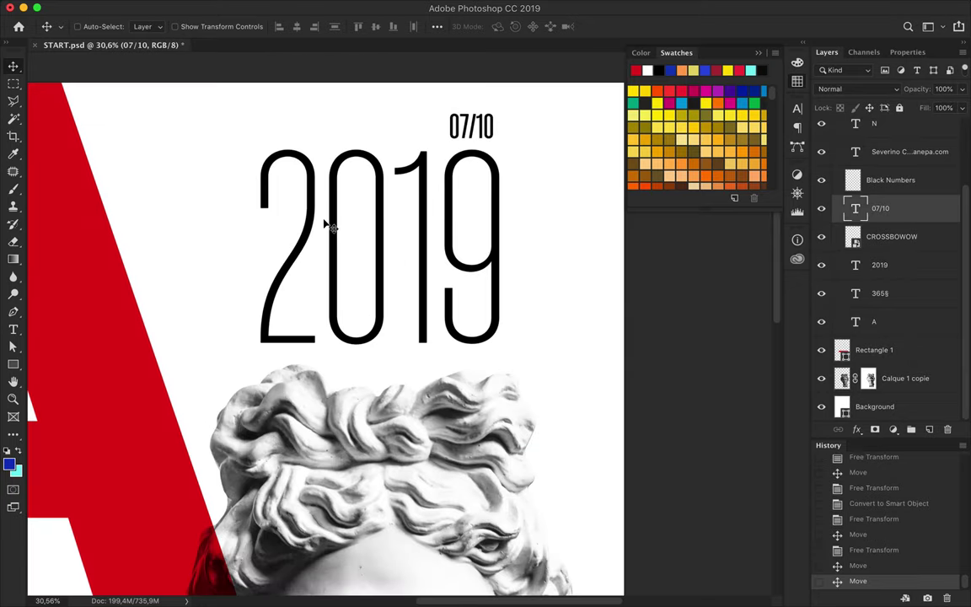
key("p")
left_click(449, 143)
left_click(493, 143)
key("a")
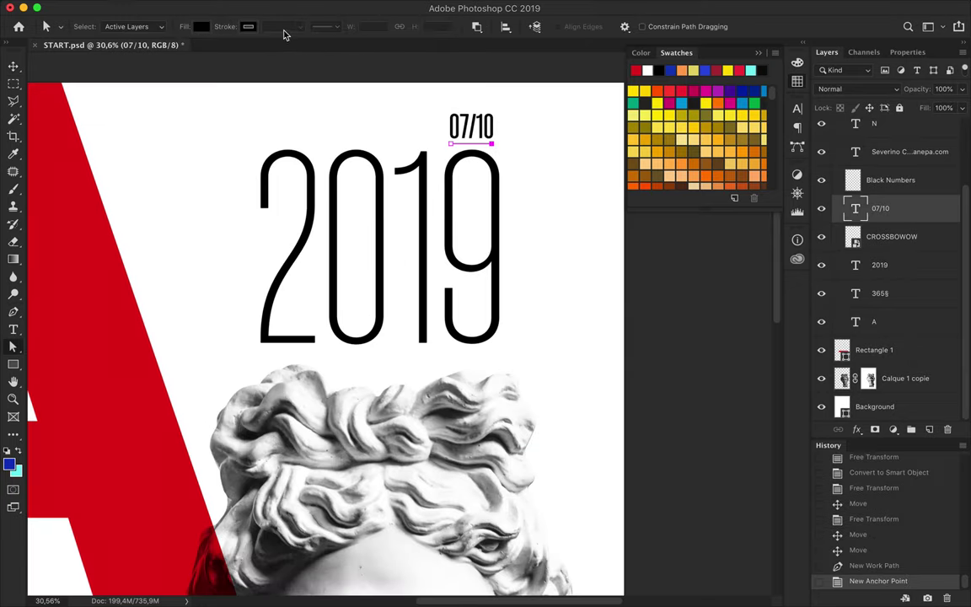
key("ctrl+z")
key("ctrl+z")
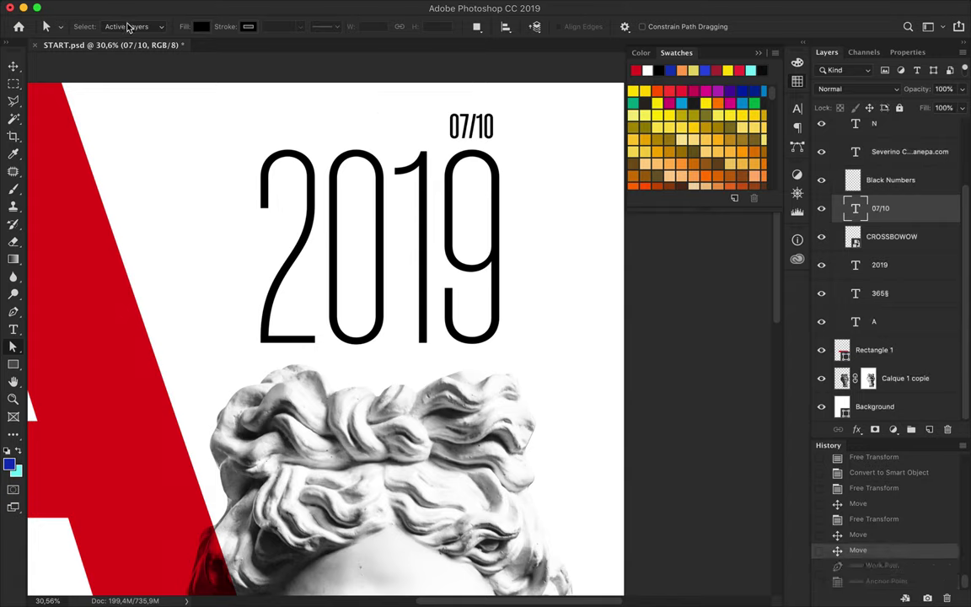
key("p")
left_click(92, 26)
left_click(92, 13)
left_click(449, 143)
left_click(492, 144)
key("a")
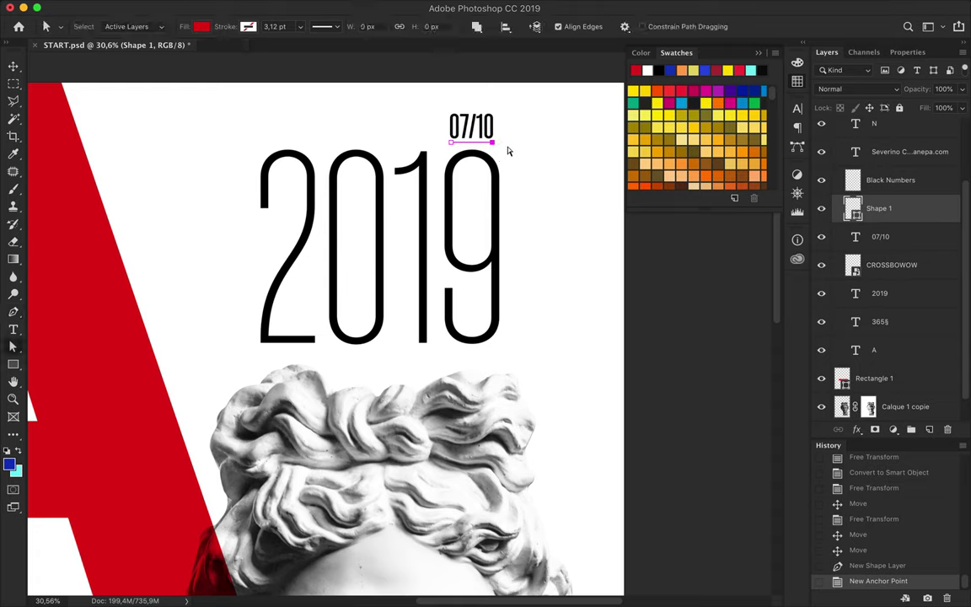
- Give the line no fill, a black stroke, and a 7.11 pt stroke width
left_click(183, 26)
left_click(148, 97)
left_click(224, 26)
left_click(160, 84)
key("v")
key("a")
left_click(281, 27)
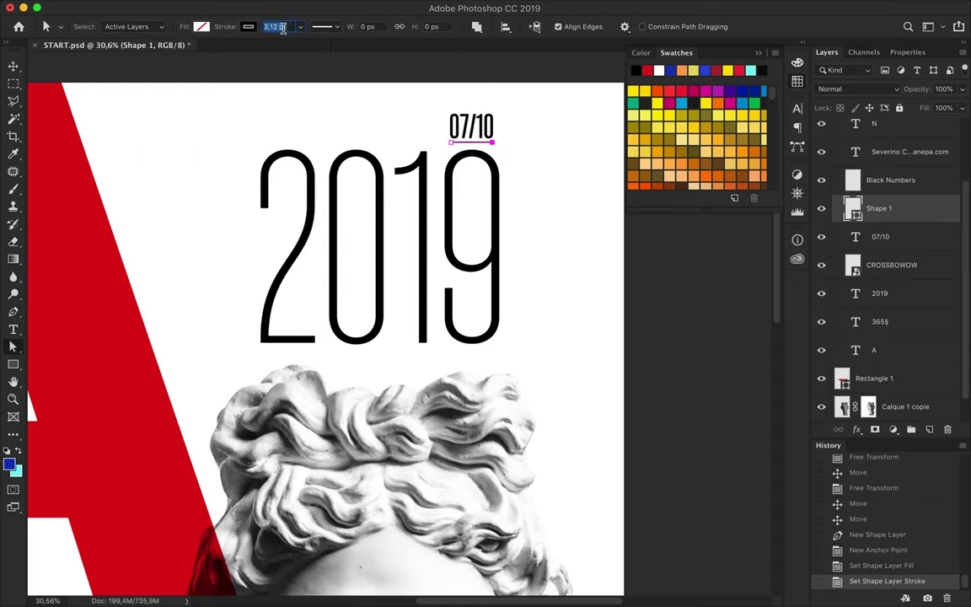
left_click(274, 117)
left_click_drag(281, 26, 263, 27)
- Nudge the black rule up to sit just beneath 07/10
scroll(531, 147, "up", 5)
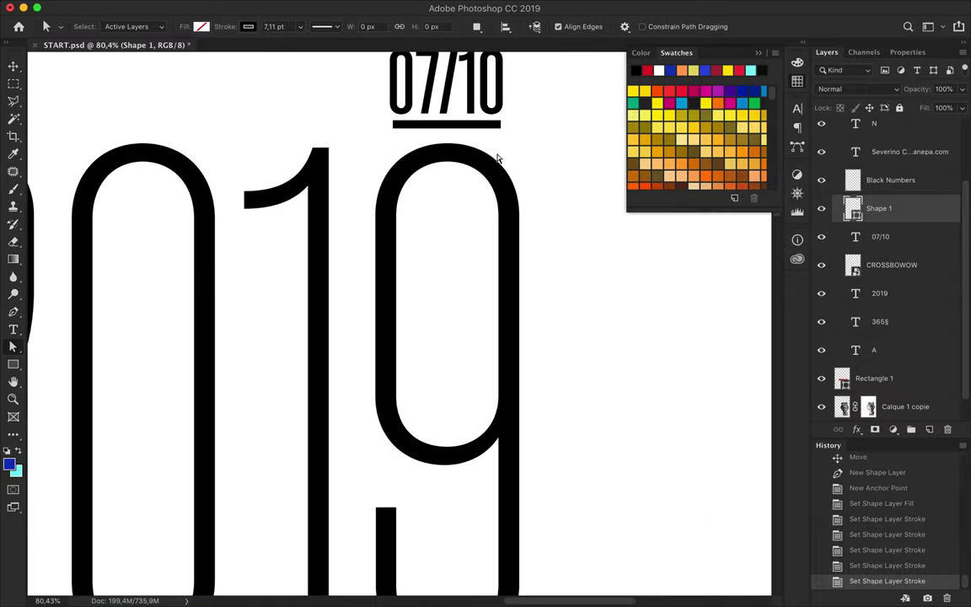
scroll(447, 139, "up", 1)
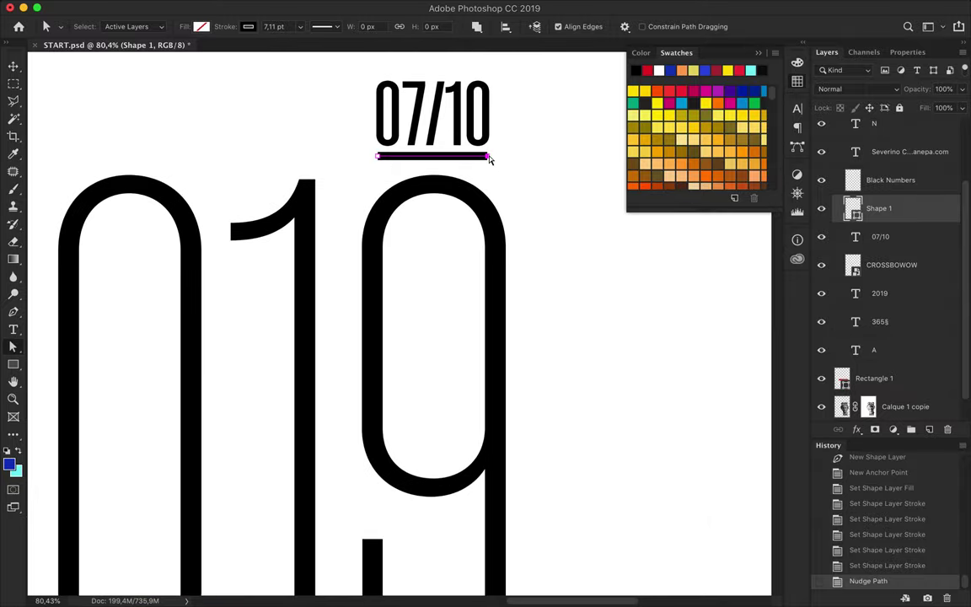
key("ctrl+minus")
key("ctrl+minus")
scroll(440, 262, "down", 2)
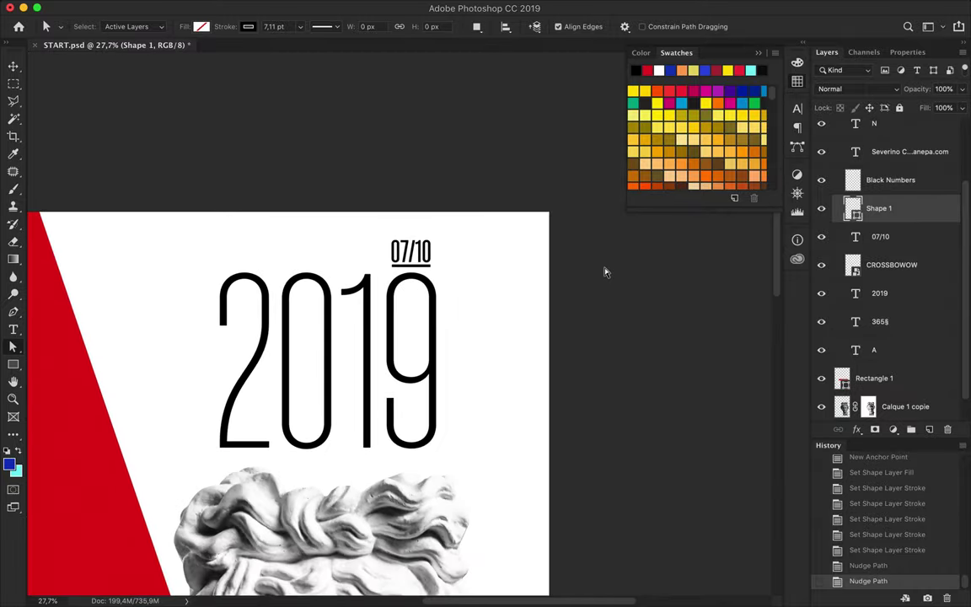
key("v")
key("Up")
scroll(440, 262, "down", 5)
scroll(446, 270, "down", 3)
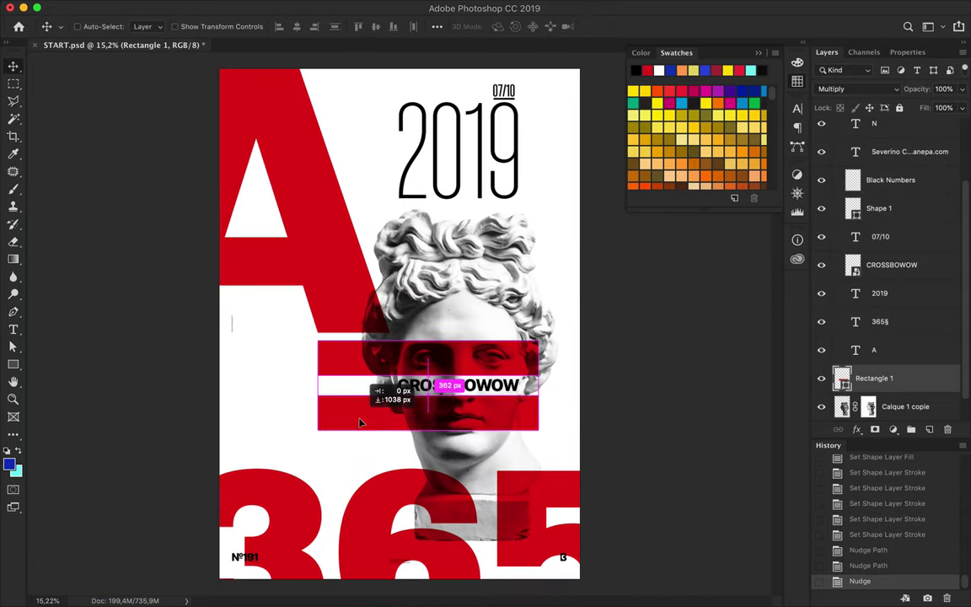
- Duplicate the red band below CROSSBOWOW, fill it black, and squash it into a thin strip
left_click_drag(370, 373, 364, 423)
key("a")
left_click(200, 26)
left_click(138, 98)
key("Return")
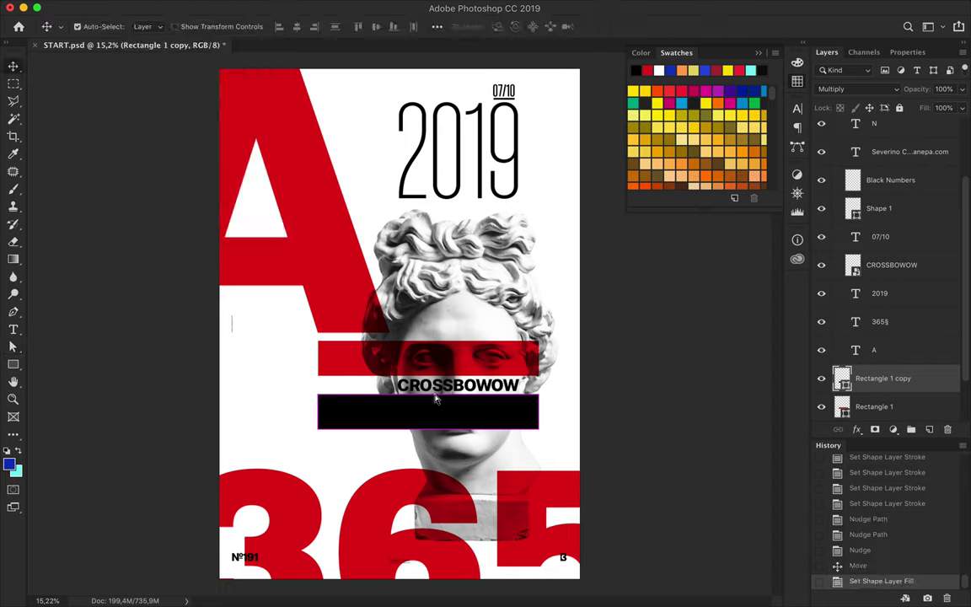
key("ctrl+t")
left_click_drag(427, 428, 427, 398)
key("Return")
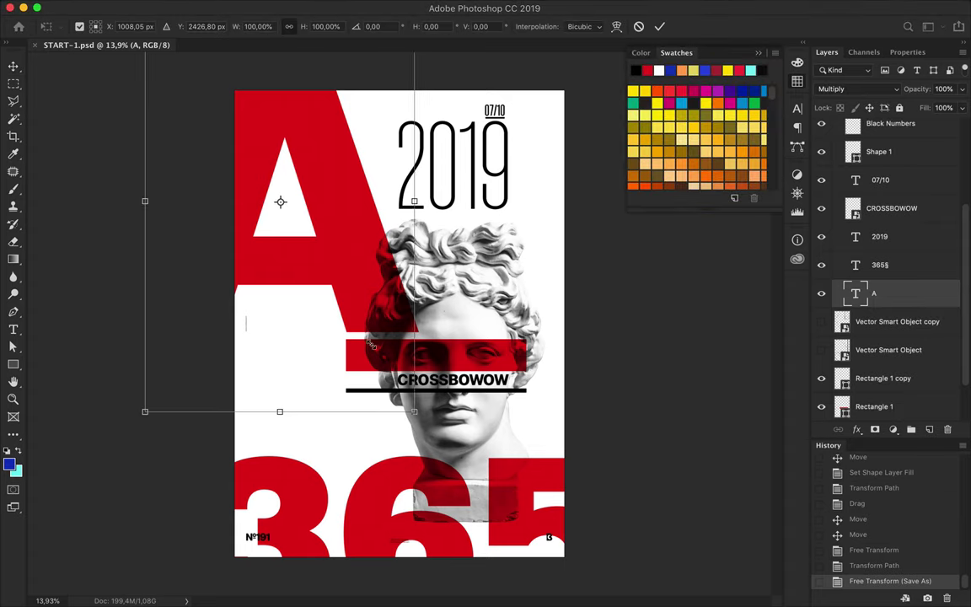
- Shrink the red A to 51.48% in the top-left corner
mouse_move(370, 344)
left_mouse_down()
mouse_move(281, 162)
mouse_move(262, 150)
mouse_move(286, 194)
left_mouse_up()
key("Return")
key("super+r")
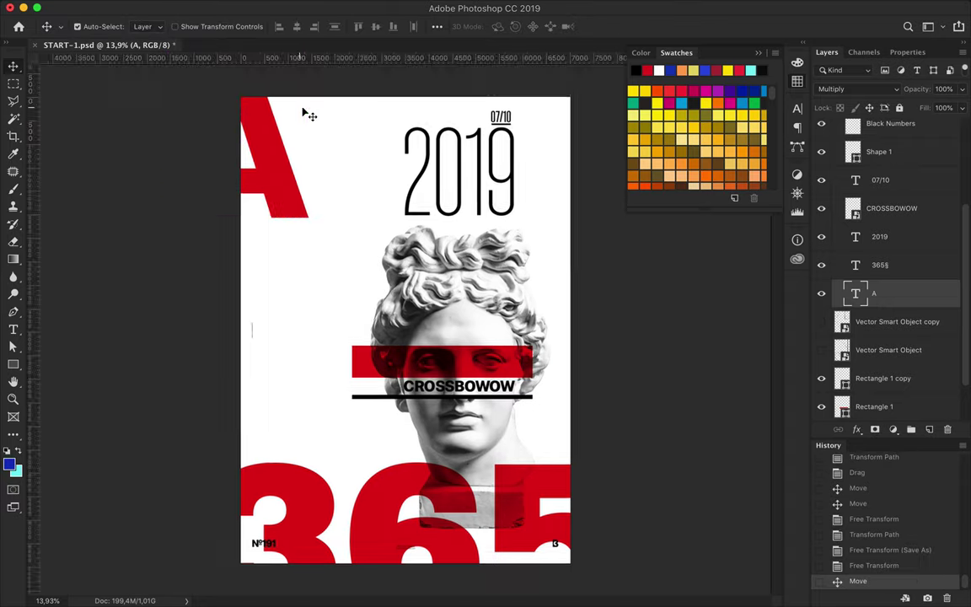
- Add a horizontal guide at the 2019 baseline and align the A's bottom to it
scroll(396, 160, "up", 3)
left_click_drag(433, 57, 439, 281)
left_click_drag(135, 240, 134, 237)
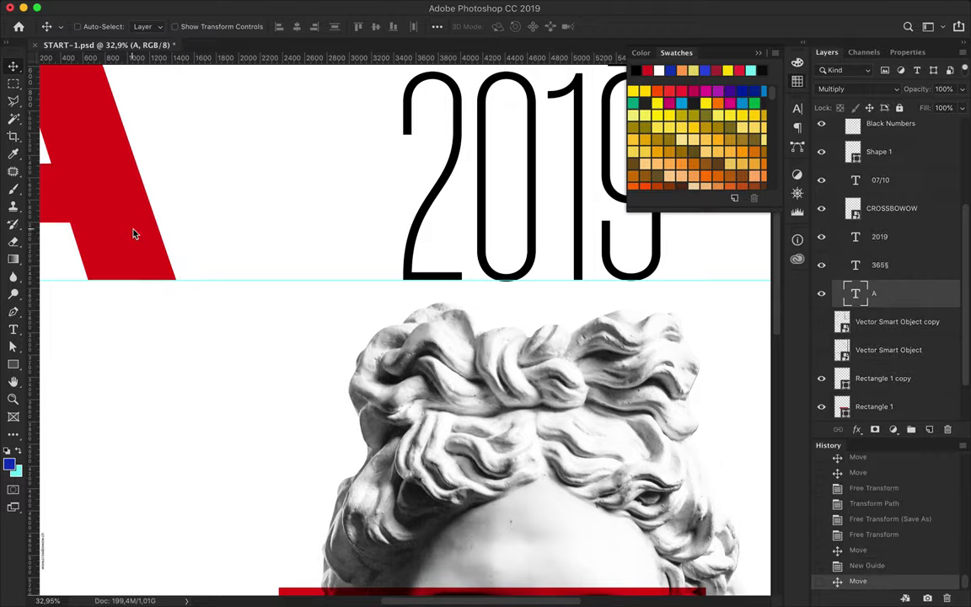
scroll(243, 271, "down", 5)
- Skew the red eye band into a parallelogram by shifting its bottom segment left
key("a")
left_click(366, 375)
left_click_drag(367, 375, 353, 375)
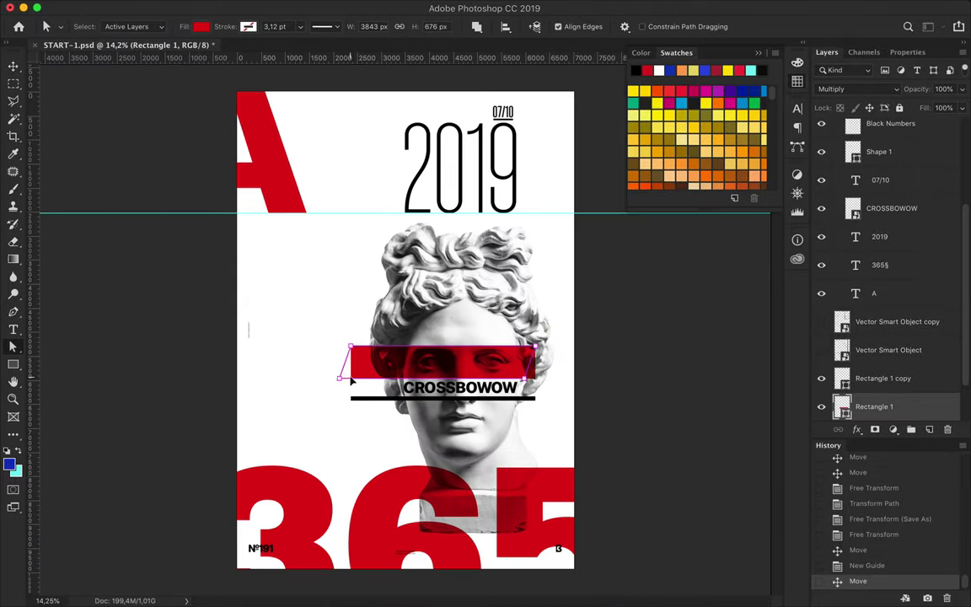
- Reposition the black bar and extend its left edge slightly
mouse_move(380, 369)
left_mouse_down()
mouse_move(353, 398)
mouse_move(401, 401)
left_mouse_up()
key("a")
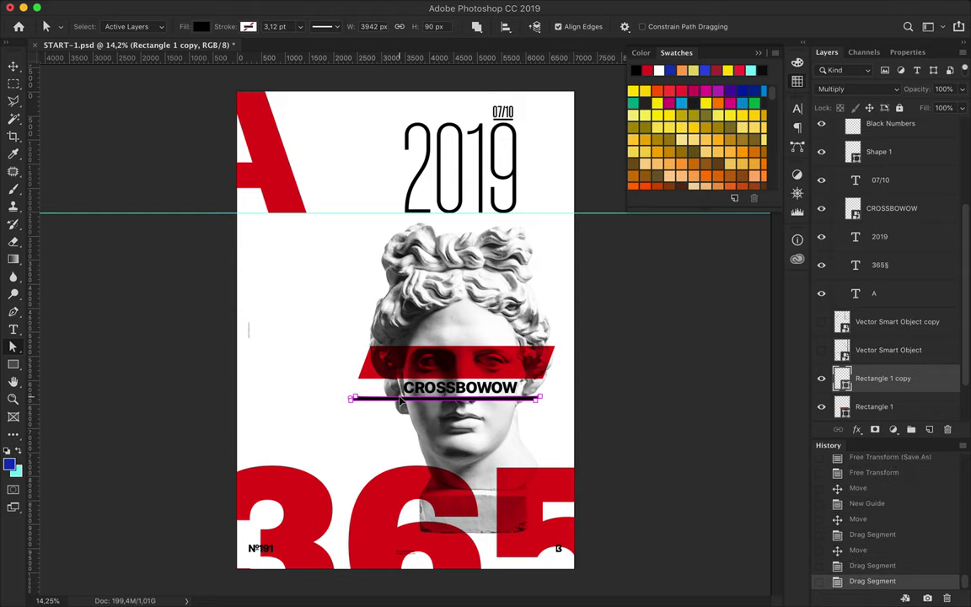
scroll(401, 401, "up", 5)
key("ctrl+alt+z")
key("ctrl+alt+z")
left_click(346, 556)
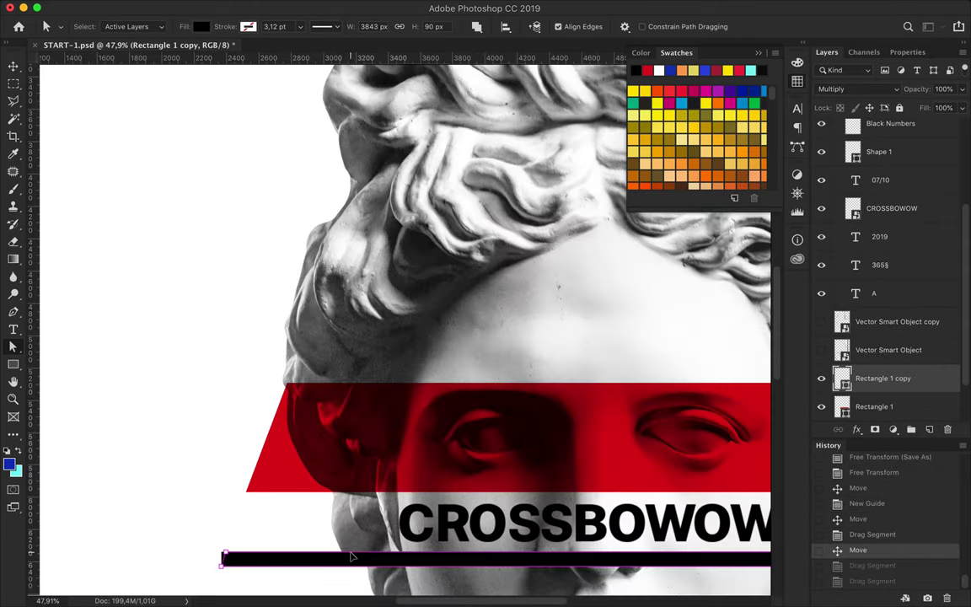
left_click_drag(352, 555, 347, 556)
scroll(370, 539, "down", 2)
scroll(382, 519, "down", 2)
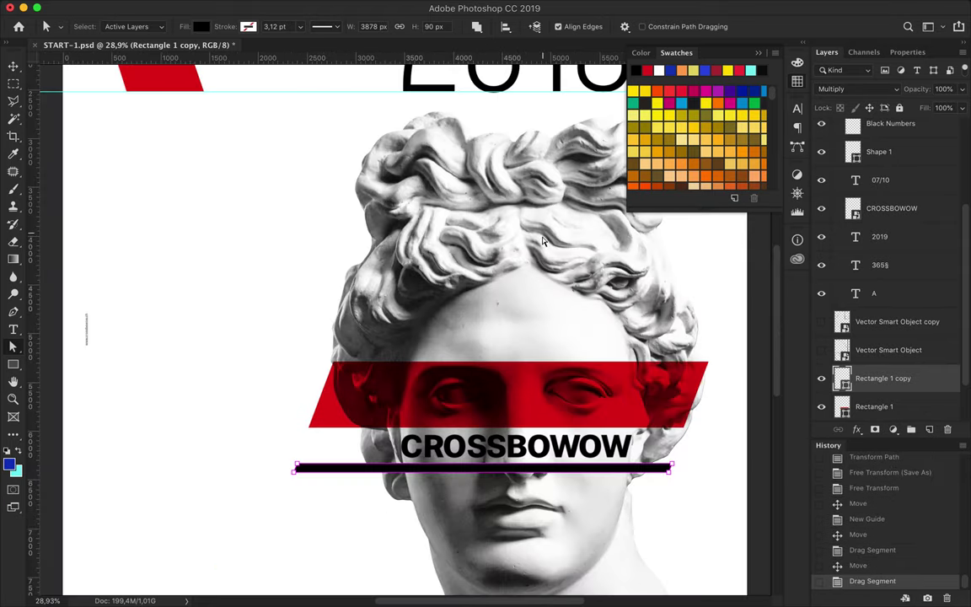
scroll(401, 347, "down", 2)
scroll(413, 379, "down", 1)
scroll(428, 406, "down", 1)
- Place a copy of the black bar beside 2019 at the guide and move 365 lower
key("v")
left_click_drag(476, 431, 580, 204)
scroll(405, 327, "down", 1)
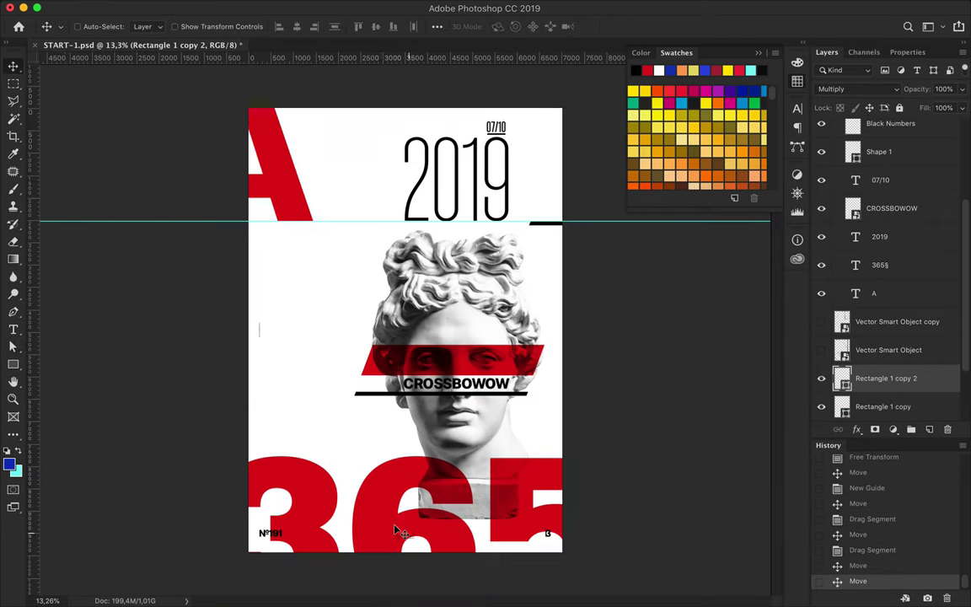
left_click_drag(383, 489, 386, 512)
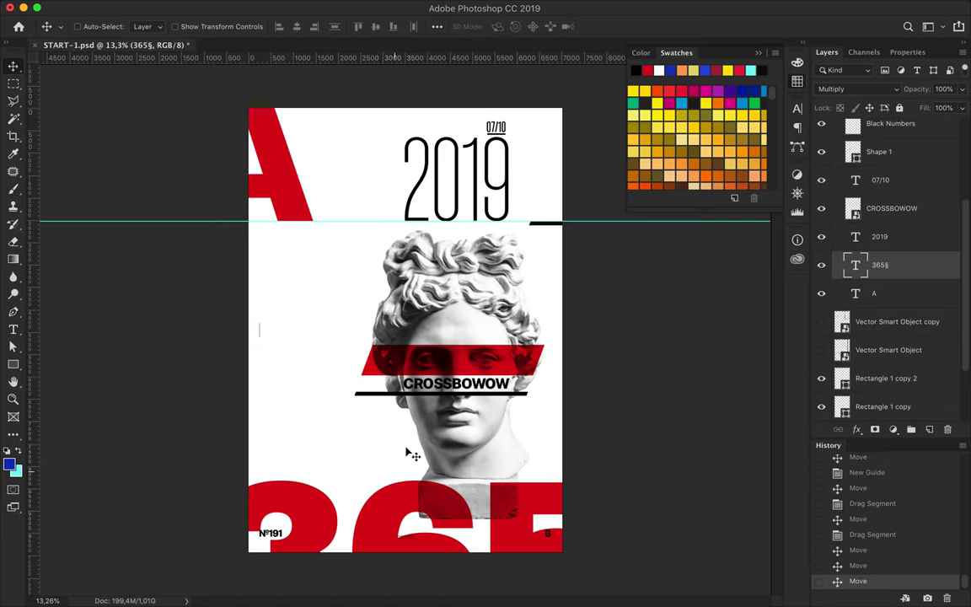
- Alt-drag a copy of the red band upward and stretch its top into a big slant behind 2019
scroll(406, 329, "up", 1)
mouse_move(421, 352)
left_mouse_down()
mouse_move(509, 116)
mouse_move(434, 321)
mouse_move(482, 228)
left_mouse_up()
key("a")
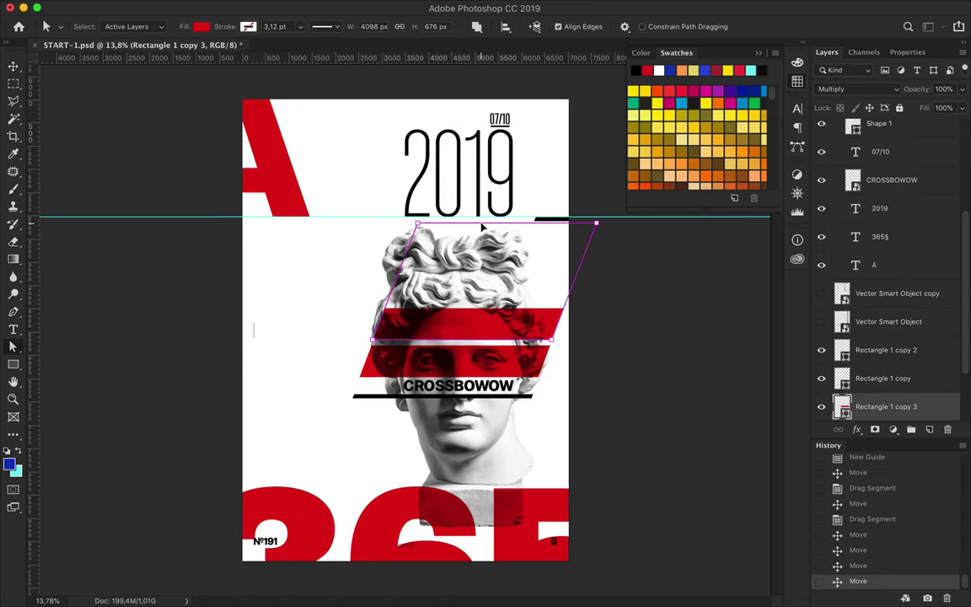
left_click_drag(482, 226, 523, 157)
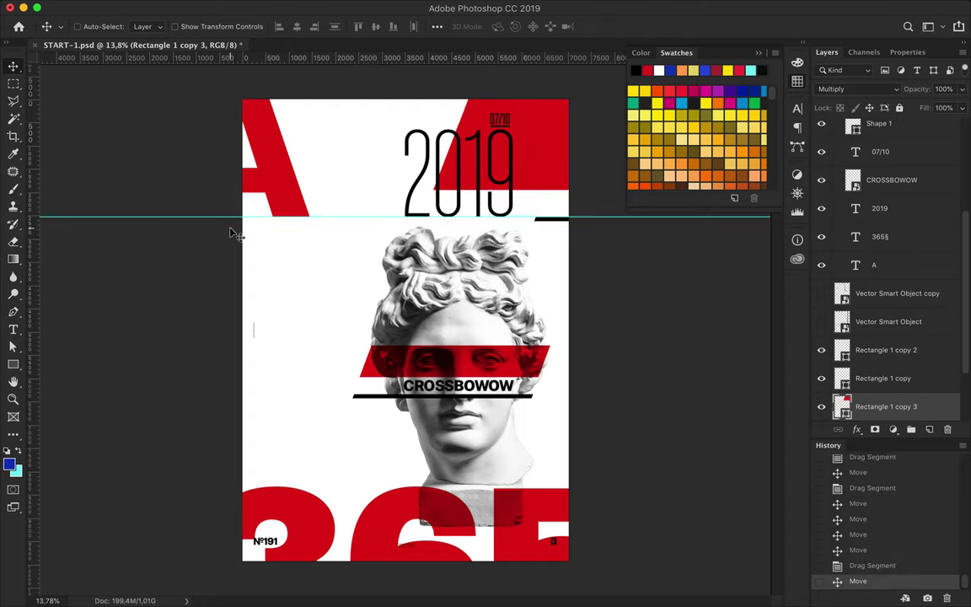
- Draw a trial diagonal Pen line from the red band and shift the big red shape 110 px left
key("p")
left_click(360, 377)
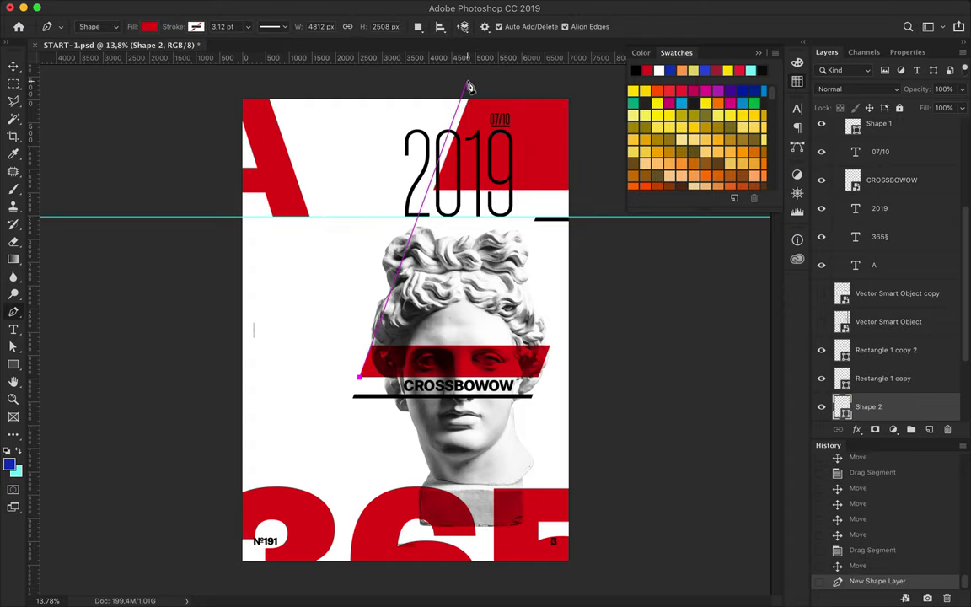
left_click(469, 87)
key("v")
left_click_drag(550, 126, 539, 129)
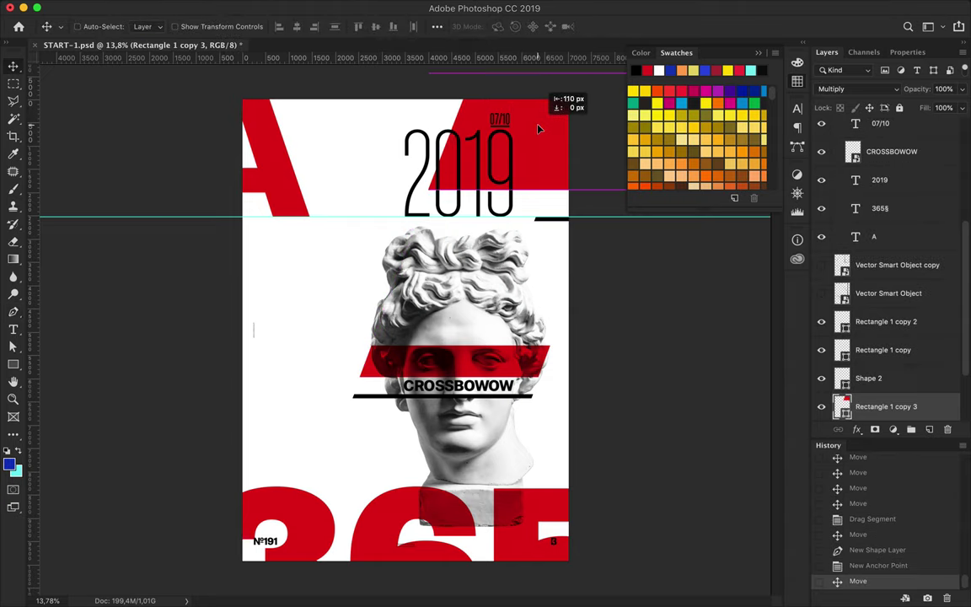
left_click(379, 289, "ctrl")
- Try a stroke colour on the diagonal line, delete it, and drag a CROSSBOWOW copy far left
left_click(808, 297)
key("a")
left_click(247, 26)
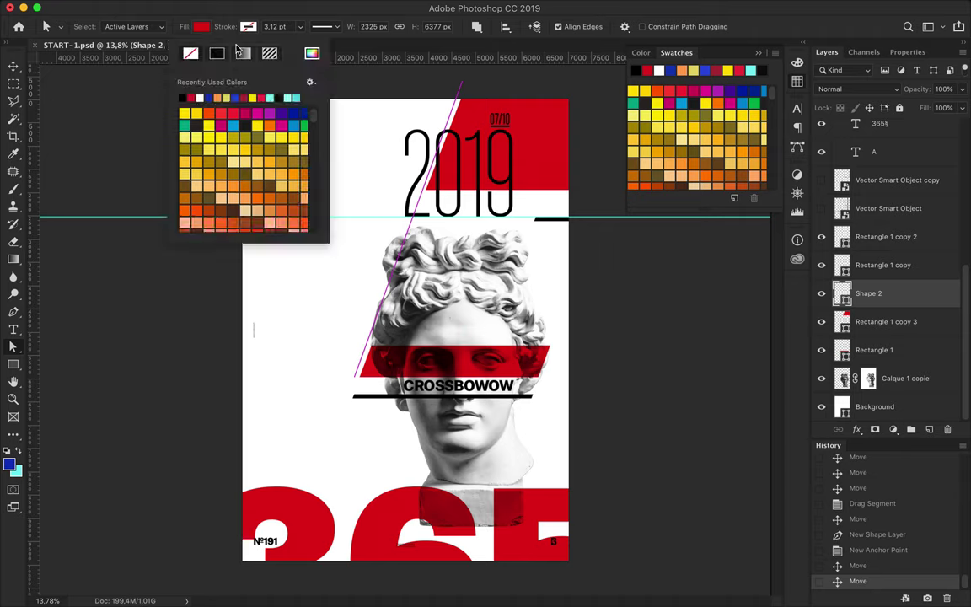
left_click(224, 85)
key("v")
left_click_drag(418, 263, 405, 263)
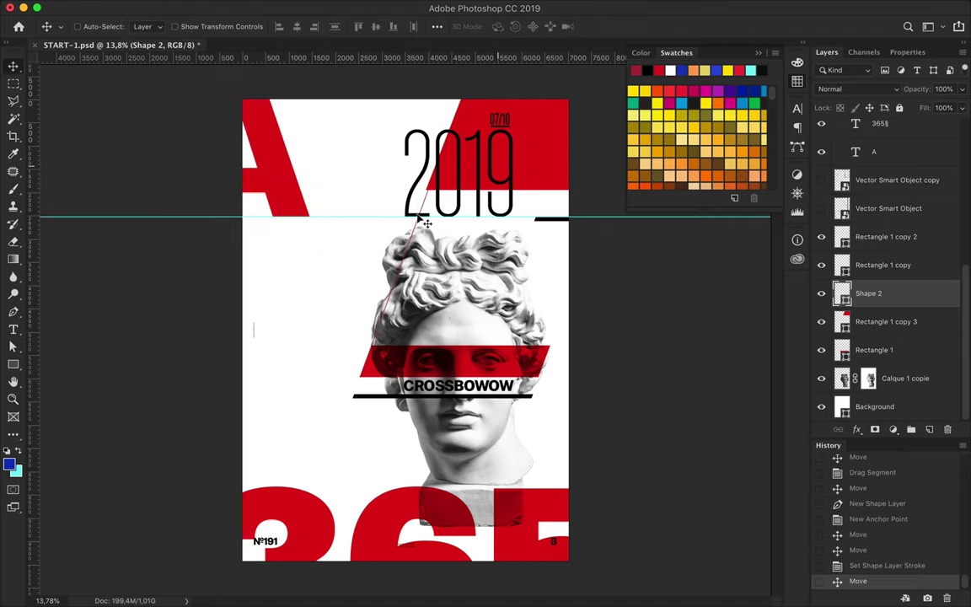
key("Delete")
left_click_drag(514, 386, 251, 392)
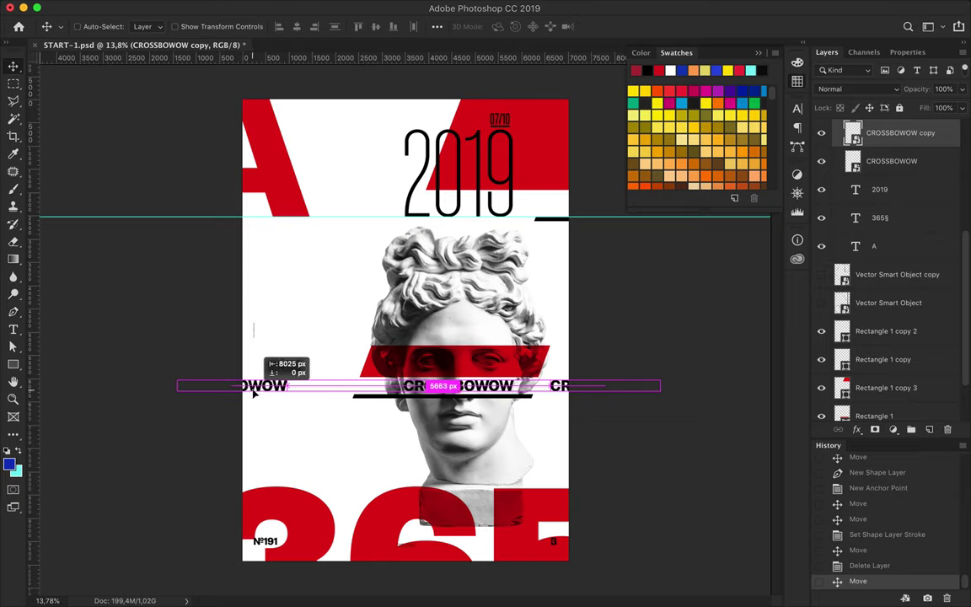
- Stack CROSSBOWOW copies down the left edge and distribute them evenly with Distribute Vertically
left_click_drag(251, 392, 251, 393)
left_click_drag(558, 224, 558, 245)
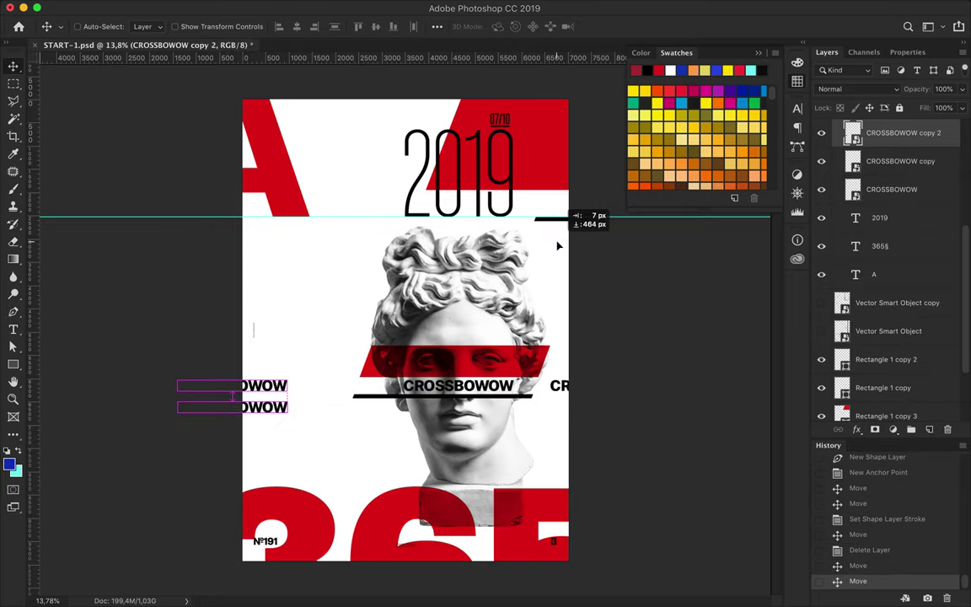
left_click_drag(287, 389, 293, 482)
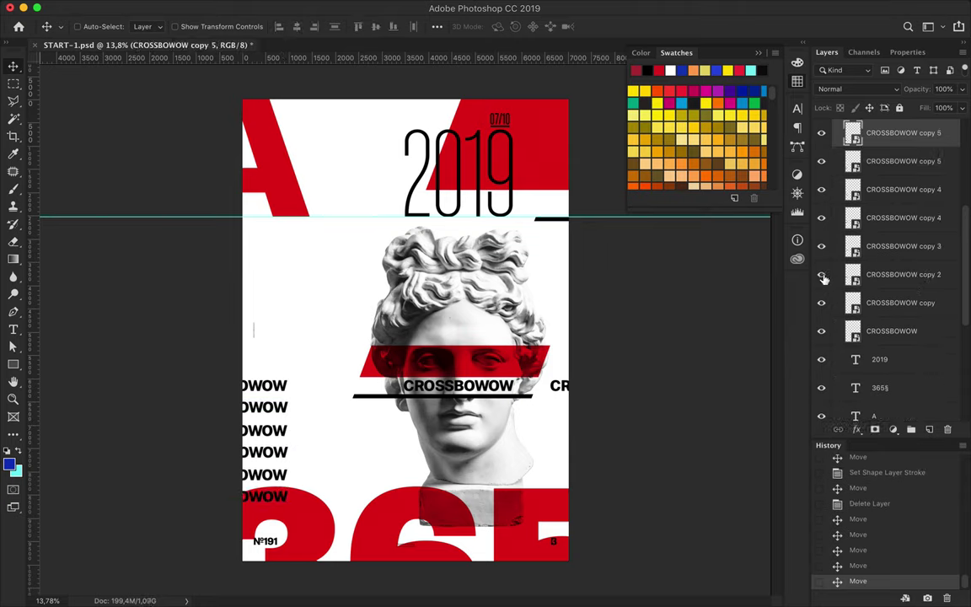
left_click(823, 274, "shift")
left_click(436, 26)
left_click(340, 134)
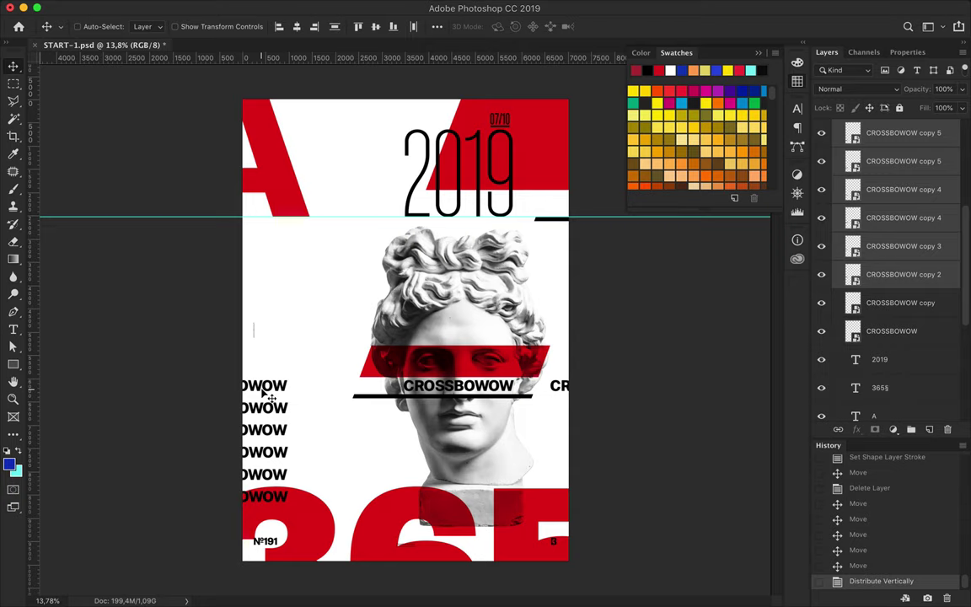
key("shift+Up")
key("shift+Up")
key("shift+Up")
key("shift+Up")
key("shift+Up")
key("shift+Up")
key("shift+Up")
key("shift+Up")
key("shift+Up")
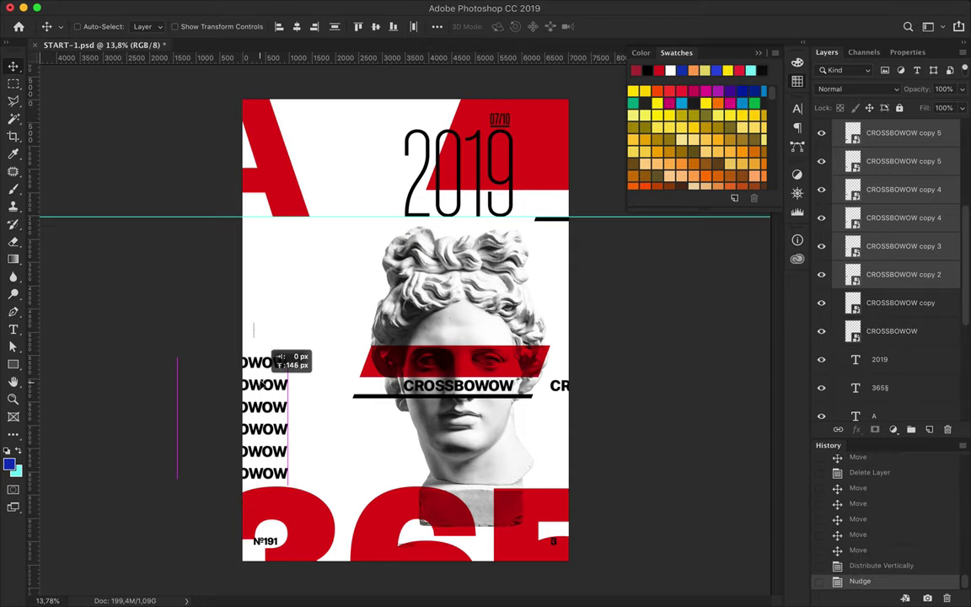
- Add a guide along the main CROSSBOWOW line and nudge the stack down to align with it
scroll(396, 371, "up", 3)
left_click_drag(498, 57, 497, 407)
key("Down")
scroll(209, 409, "down", 3)
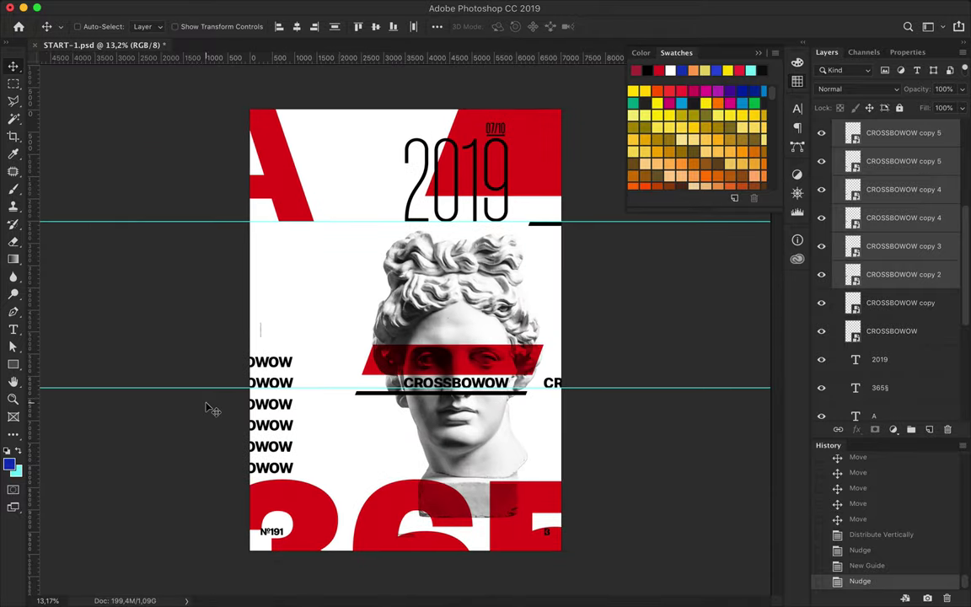
left_click(272, 432)
key("ctrl+t")
- Confirm the pending edits and move the big slanted red shape up and right
key("Return")
key("t")
key("Return")
key("v")
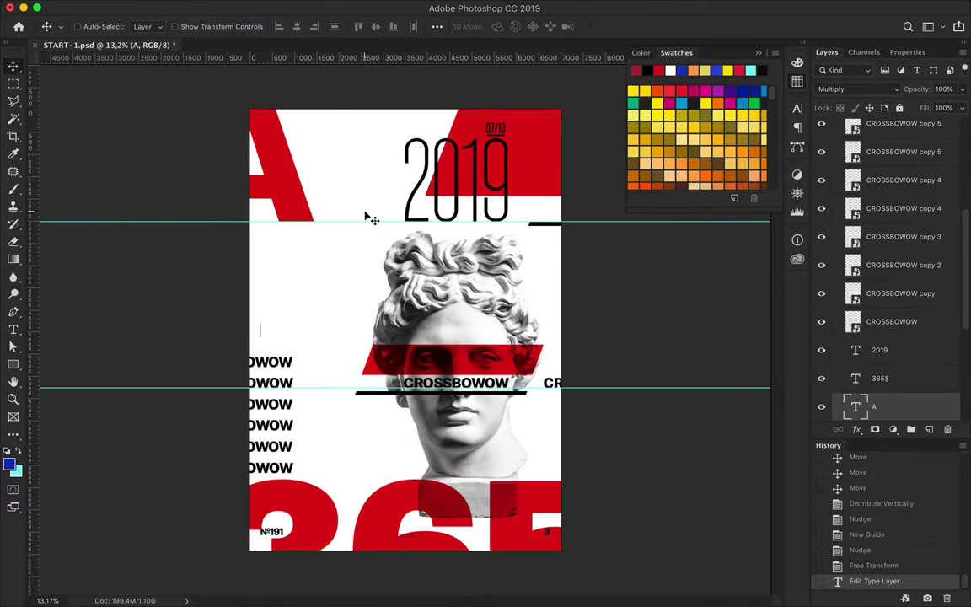
left_click(541, 157)
left_click_drag(541, 156, 553, 126)
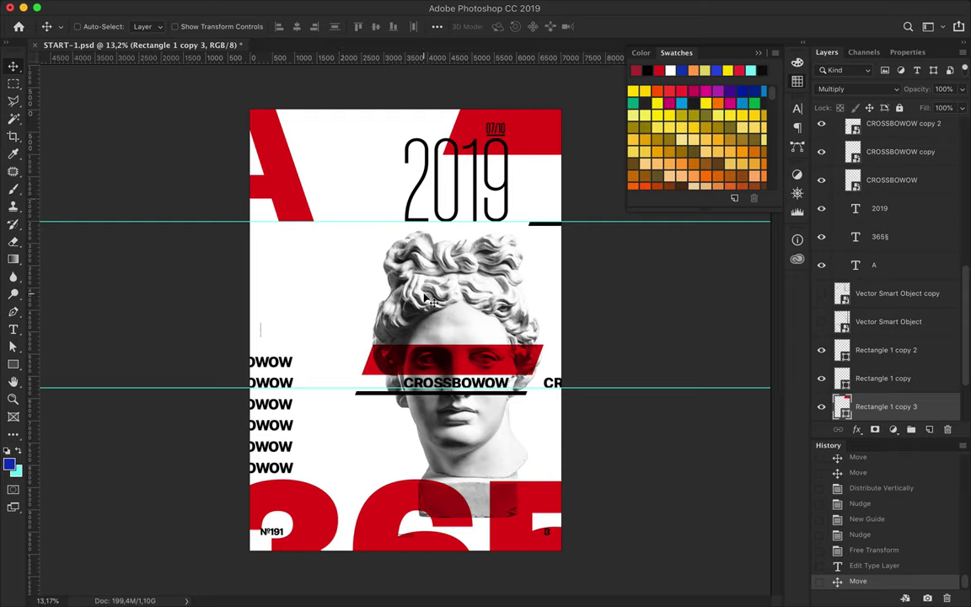
- Duplicate the Apollo bust layer and place the copy at the poster's upper-left edge
left_click(384, 271, "ctrl")
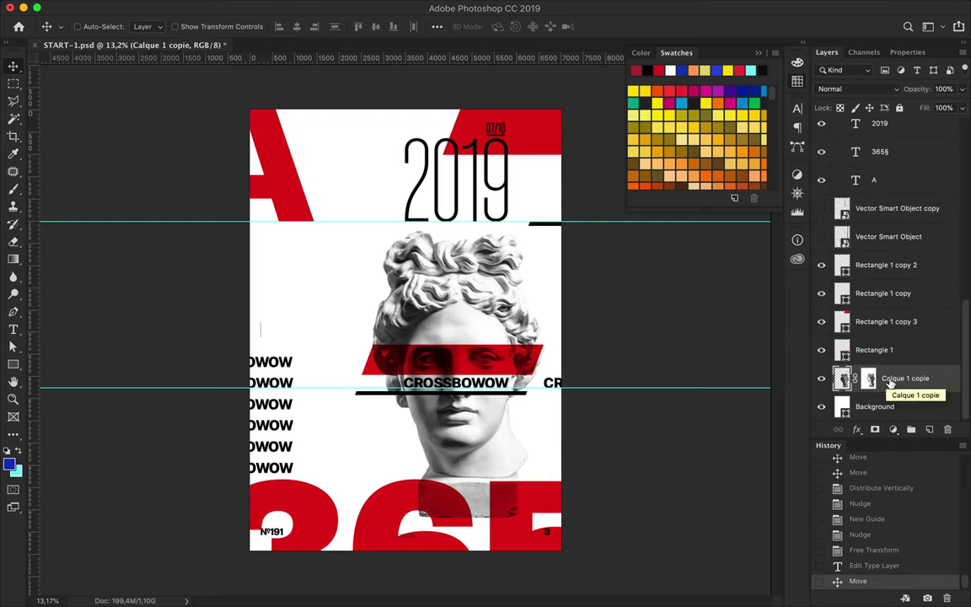
left_click(868, 378)
key("p")
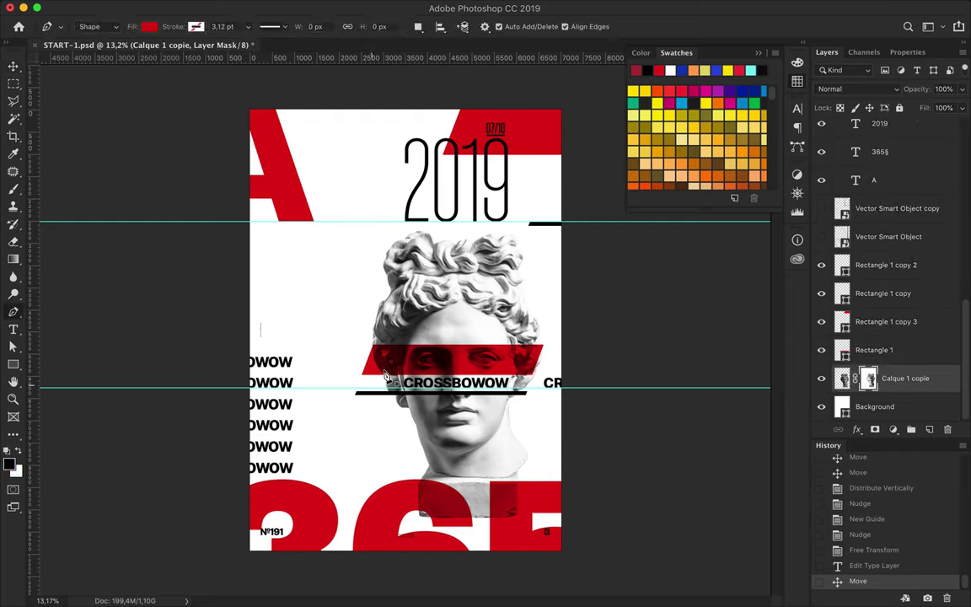
key("v")
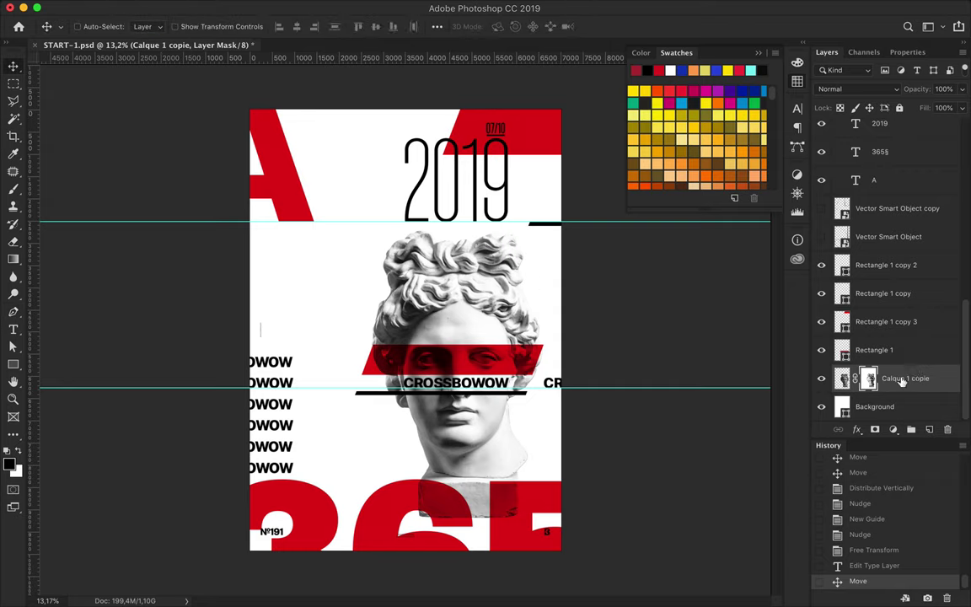
mouse_move(478, 449)
left_mouse_down()
mouse_move(262, 242)
mouse_move(562, 240)
left_mouse_up()
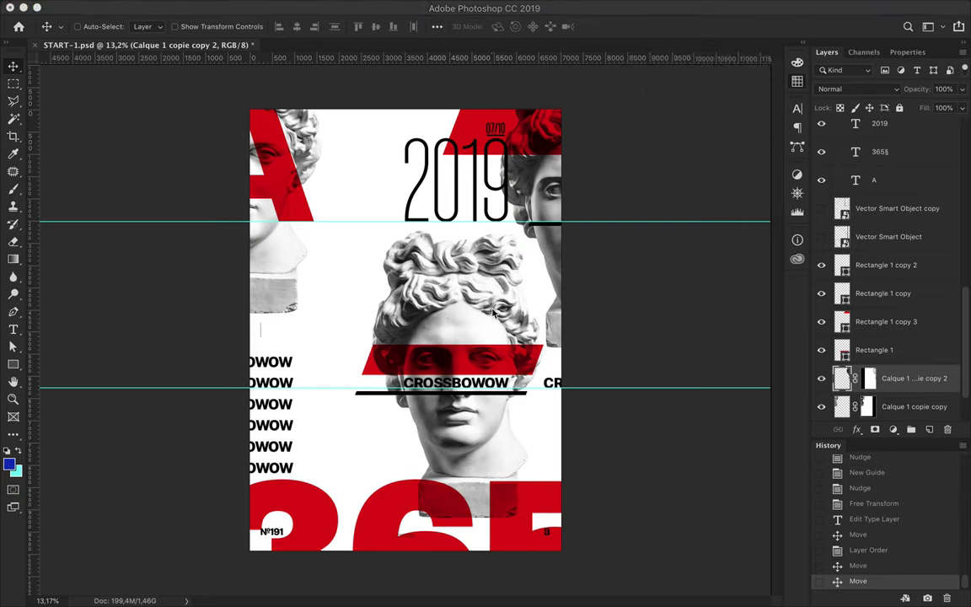
- Scale the central Apollo bust down slightly with Free Transform
left_click(455, 286, "ctrl")
left_click(506, 226, "shift")
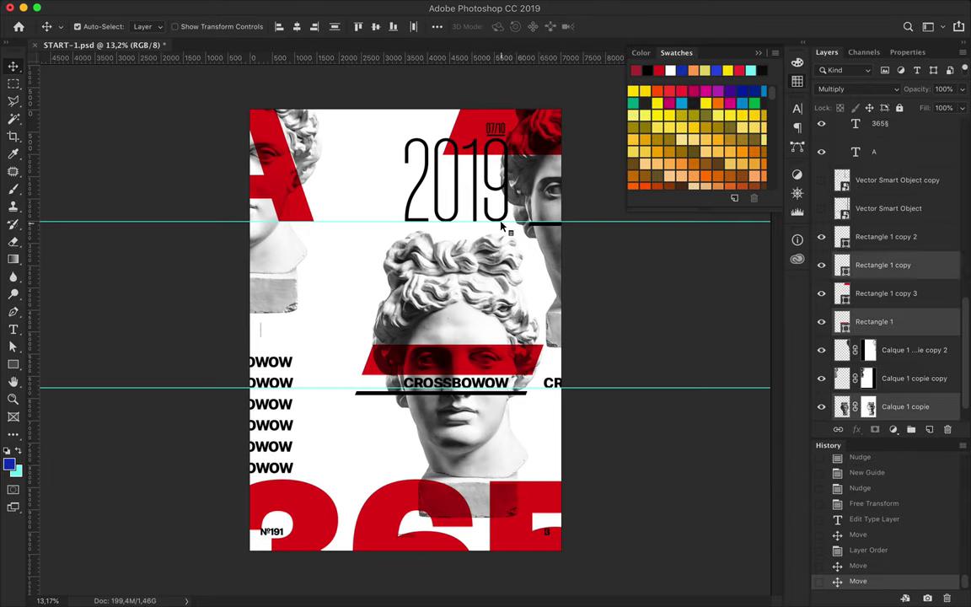
key("ctrl+t")
mouse_move(354, 366)
left_mouse_down()
mouse_move(380, 376)
mouse_move(435, 370)
left_mouse_up()
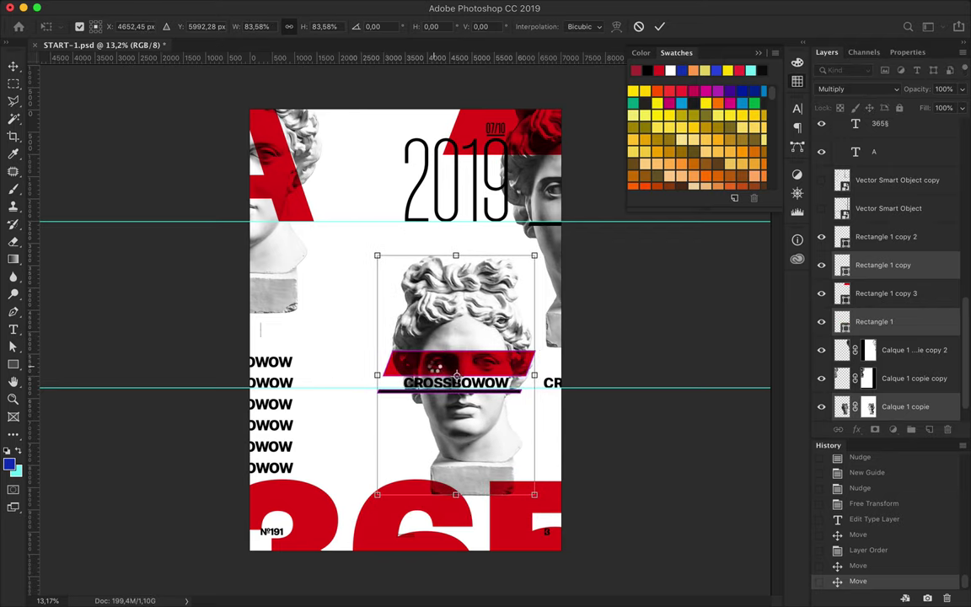
key("Return")
- Shrink and raise the upper-left bust copy, and delete the top-right bust copy
left_click(284, 264)
key("ctrl+t")
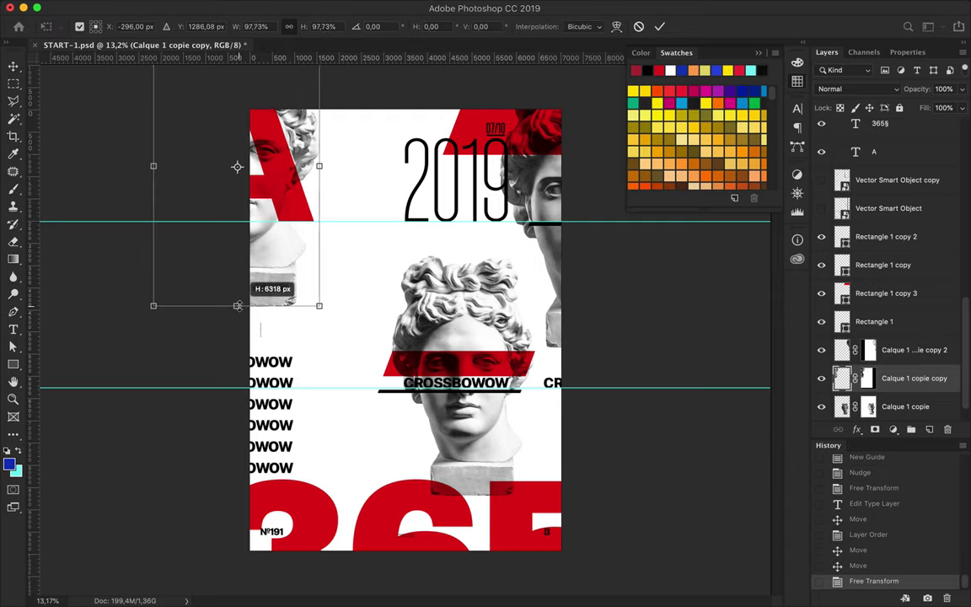
left_click_drag(238, 165, 237, 155)
key("Return")
key("Delete")
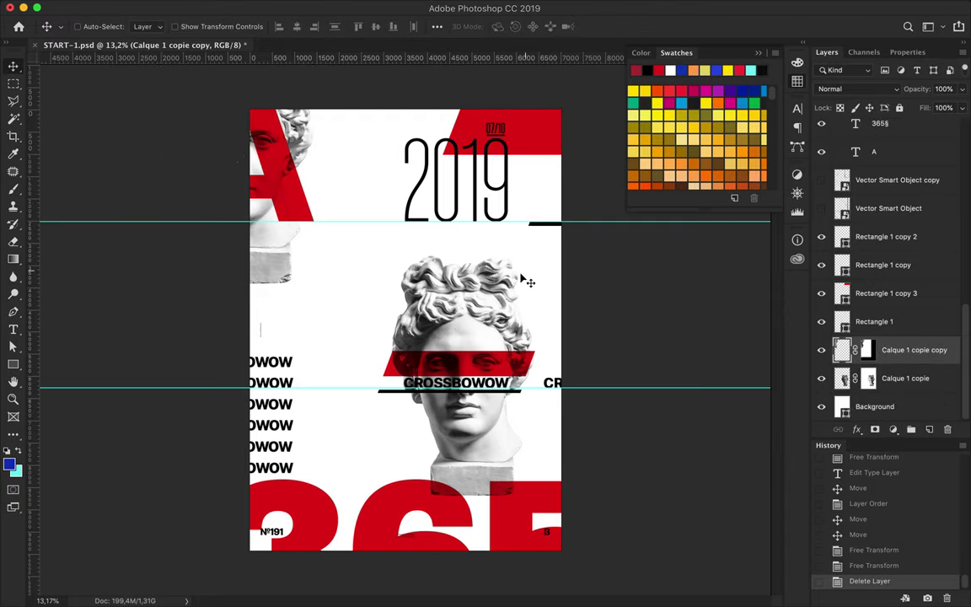
- Select both red bar layers, undoing an accidental move, and shift them slightly down
left_click(876, 321)
left_click(882, 264, "super")
left_click_drag(438, 337, 390, 314)
key("ctrl+z")
left_click(390, 313)
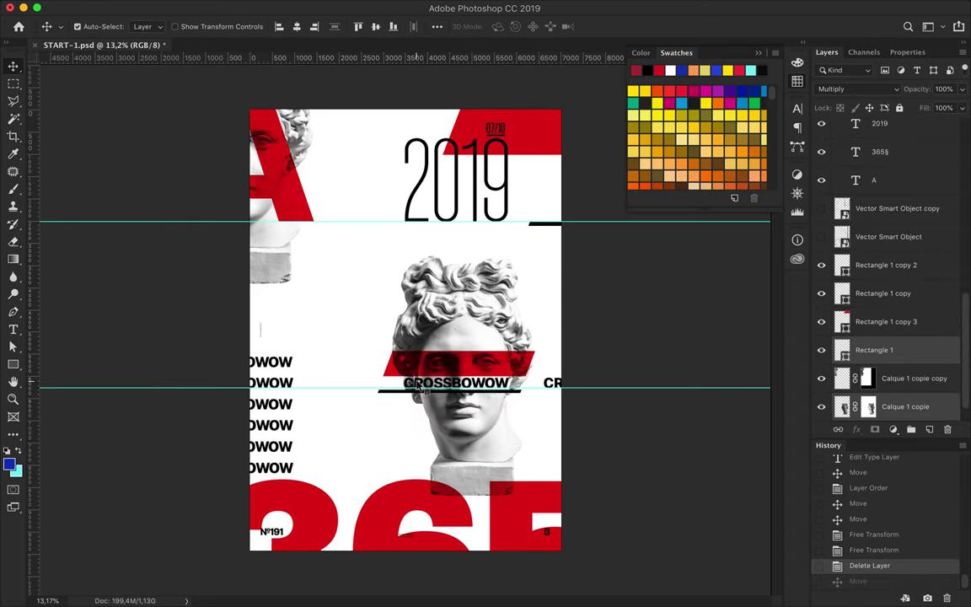
left_click(425, 362)
left_click(428, 364, "shift")
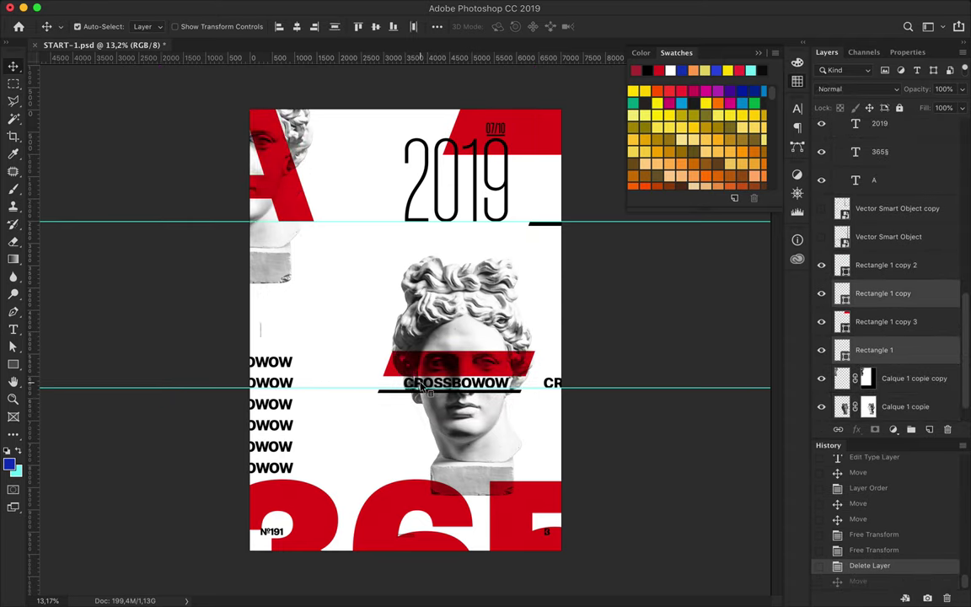
left_click_drag(429, 329, 430, 332)
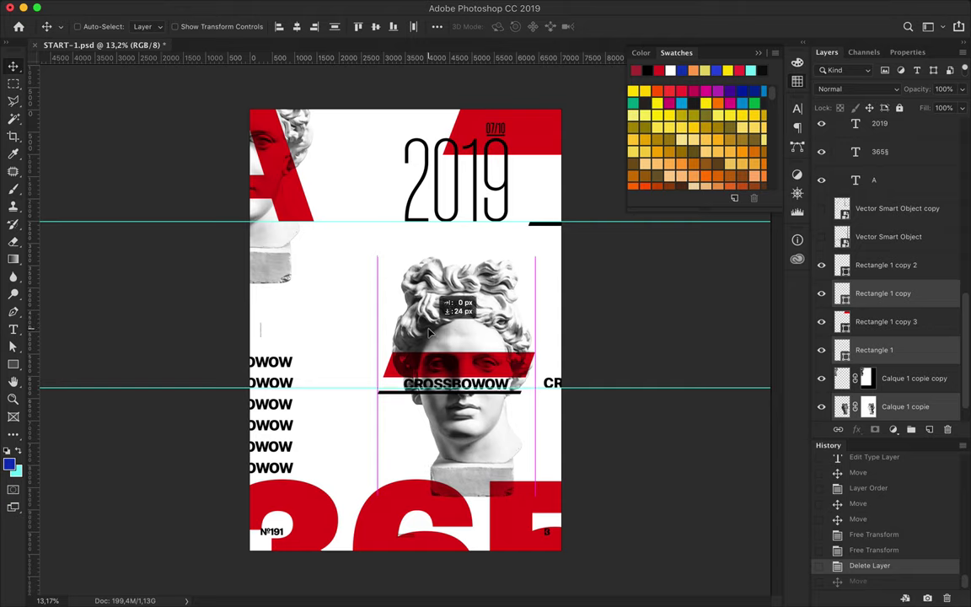
- Move the red bar and CROSSBOWOW lines lower, shift the side text to show CRO, align the short line
left_click(555, 385, "ctrl+shift")
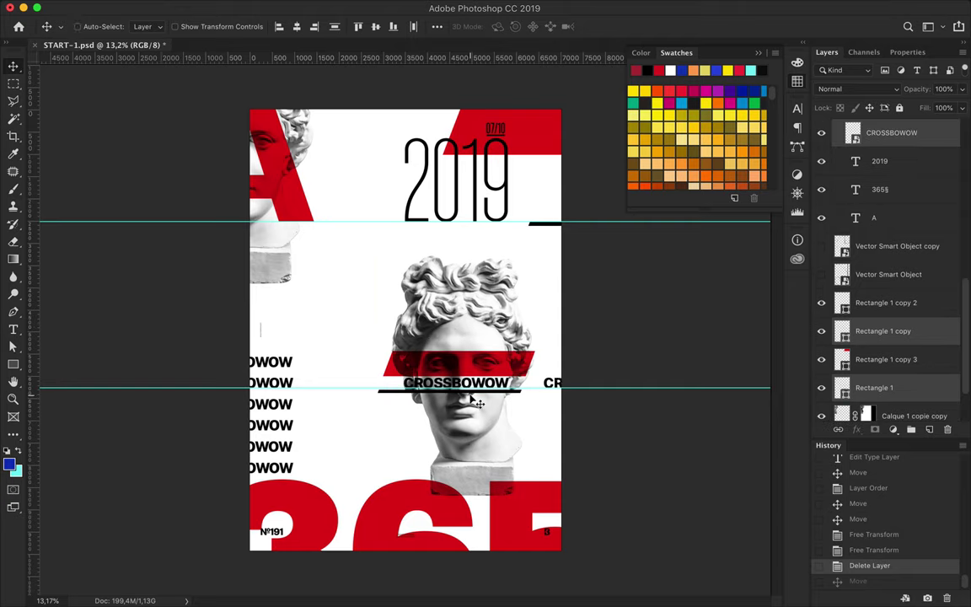
left_click_drag(471, 401, 474, 427)
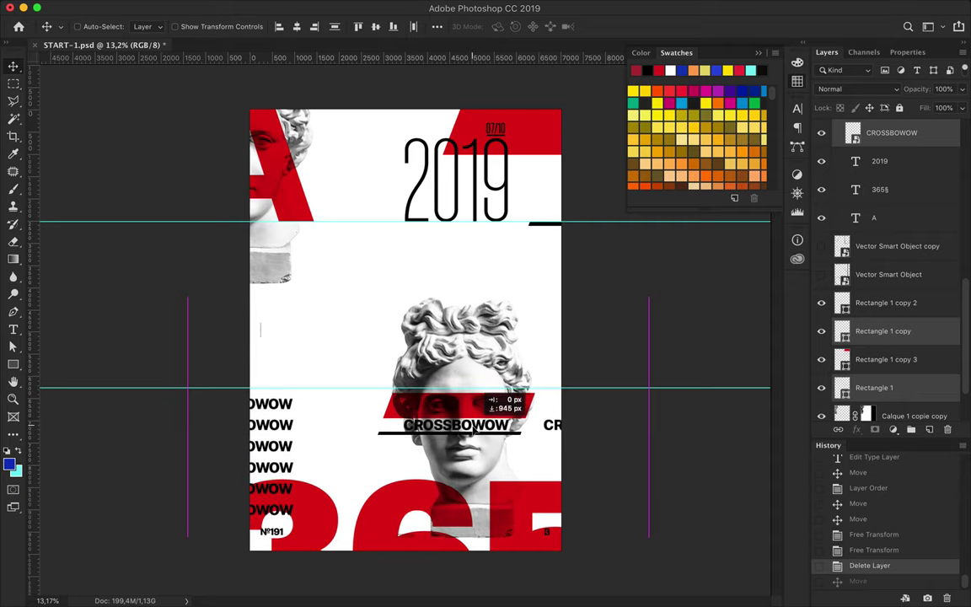
left_click(554, 432)
left_click_drag(554, 432, 547, 432)
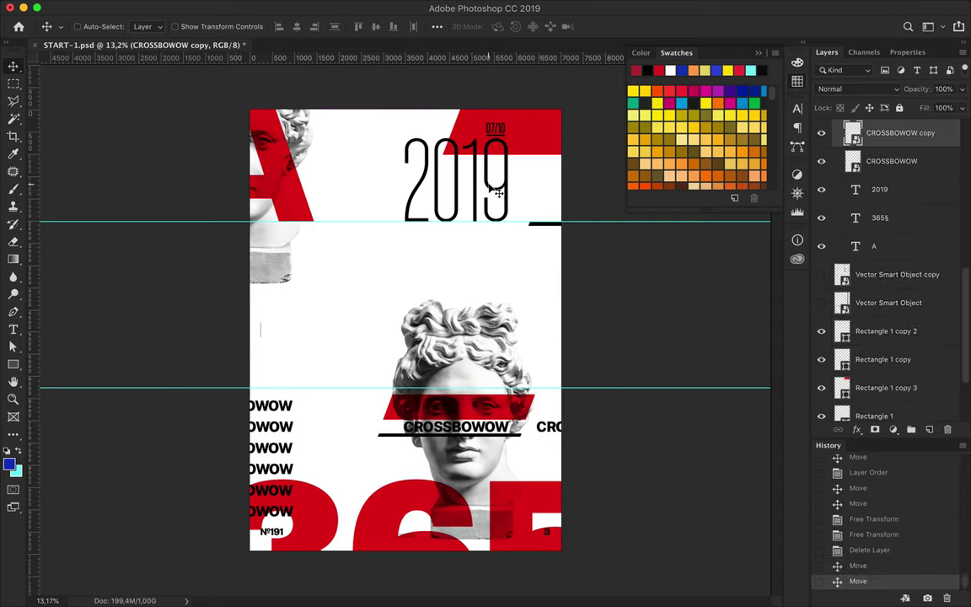
left_click_drag(541, 227, 542, 223)
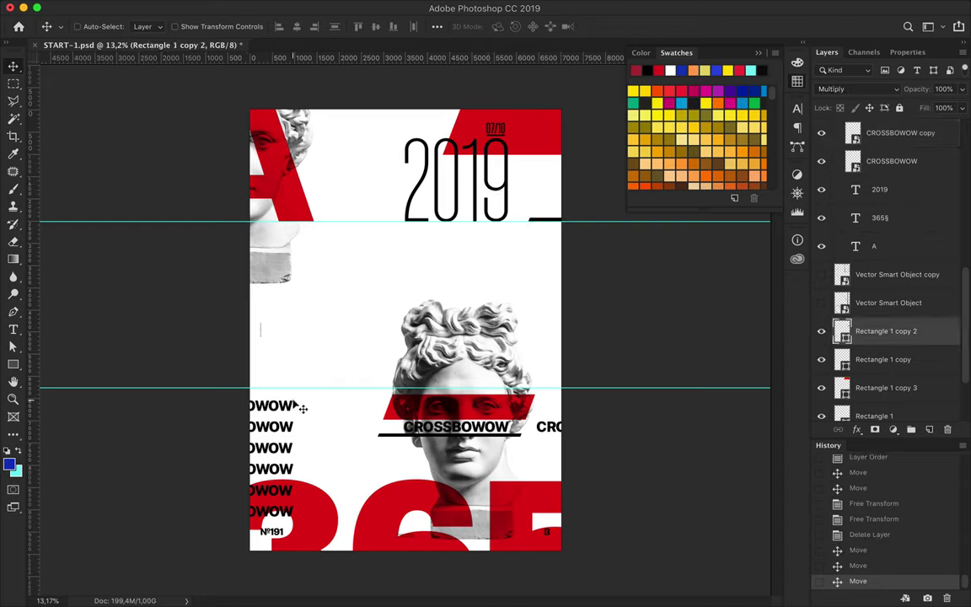
- Change the 2019 text to a different font weight in the options bar
left_click(411, 186)
key("t")
left_click(256, 26)
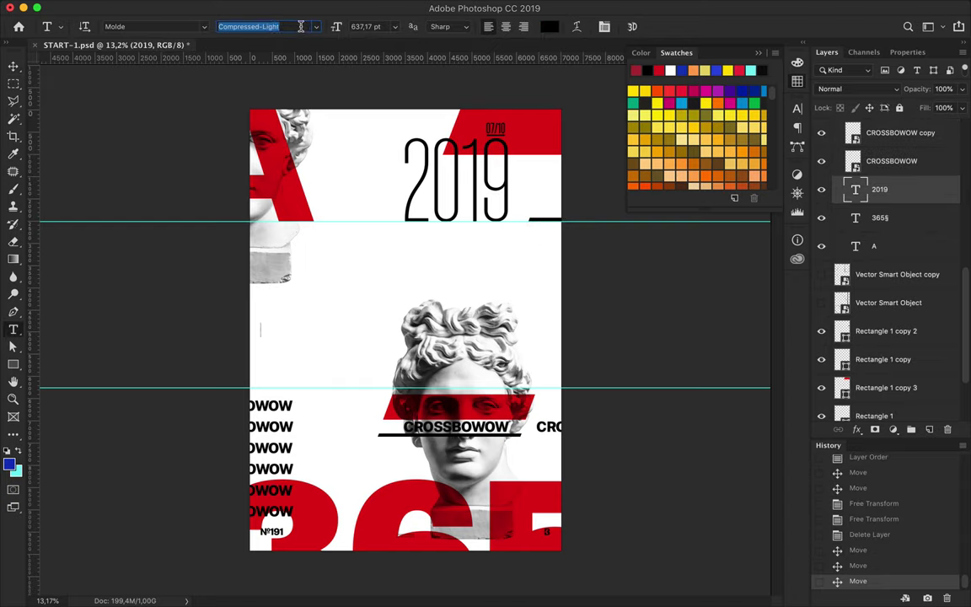
key("Down")
key("Down")
key("Down")
key("Down")
key("Down")
key("Down")
left_click(15, 66)
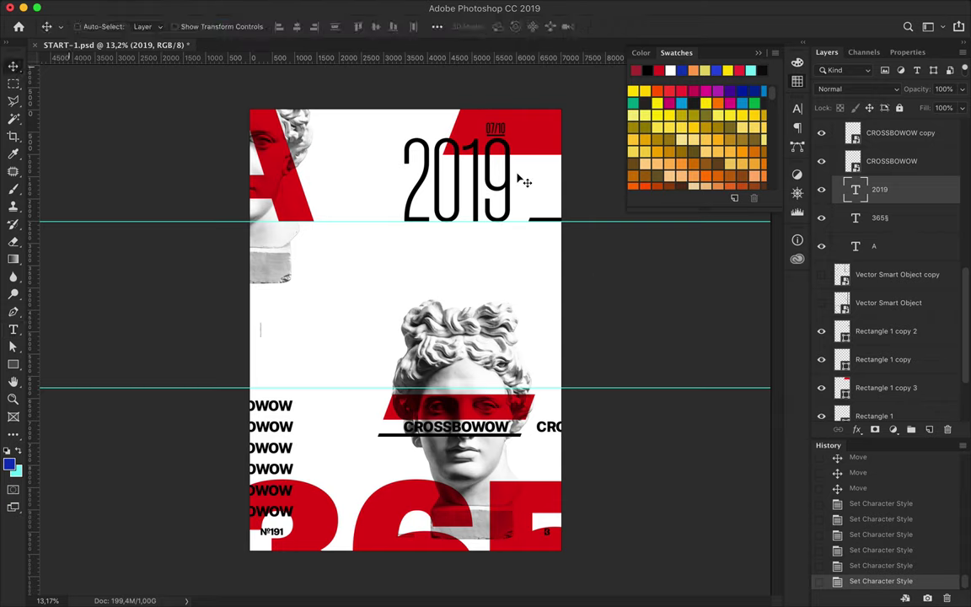
- Duplicate a red bar and shrink the copy into a small red dash
left_click_drag(455, 407, 346, 337)
key("ctrl+t")
mouse_move(497, 346)
left_mouse_down()
mouse_move(341, 357)
mouse_move(379, 402)
mouse_move(363, 413)
mouse_move(270, 417)
mouse_move(349, 410)
mouse_move(333, 406)
mouse_move(557, 408)
left_mouse_up()
key("Return")
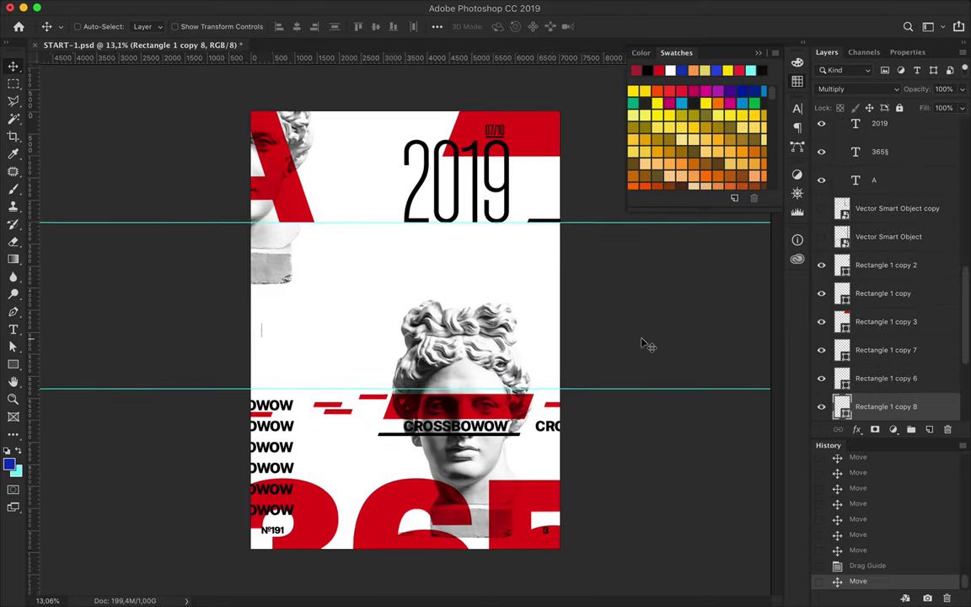
- Delete the extra red bar copy and surplus red dashes, and nudge a remaining dash into place
scroll(646, 342, "down", 1)
left_click_drag(548, 145, 226, 320)
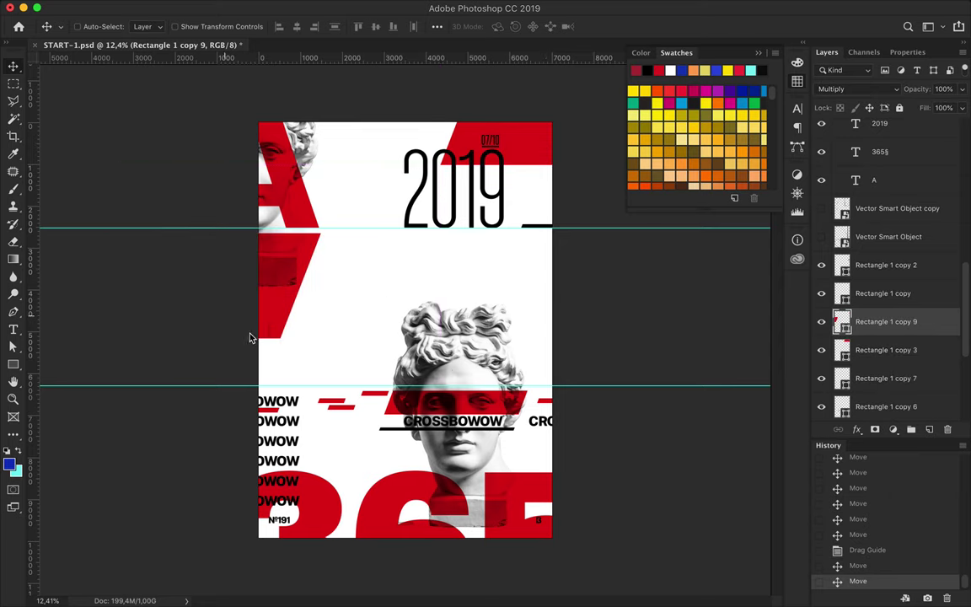
left_click_drag(251, 285, 346, 277)
key("Delete")
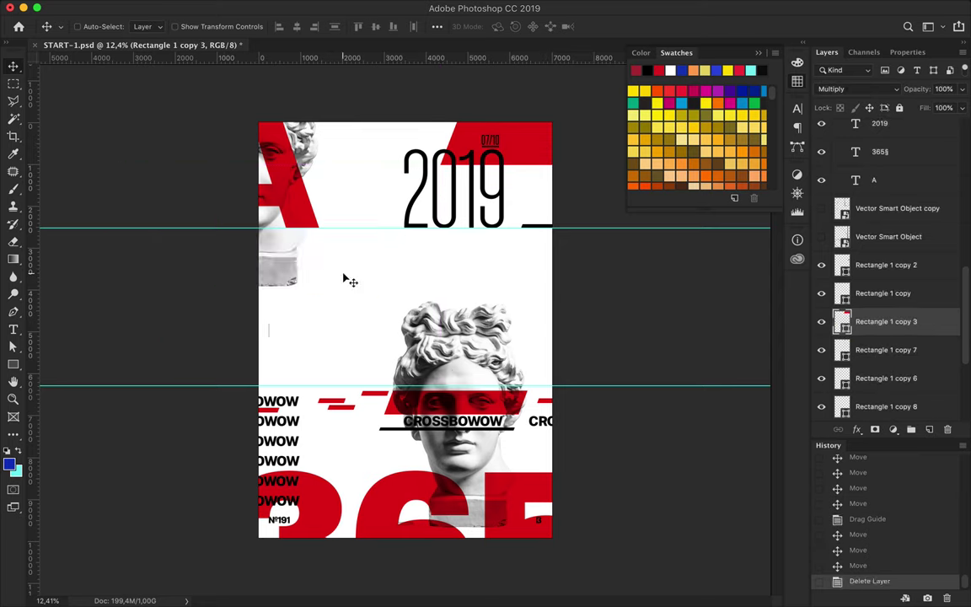
key("Delete")
key("Delete")
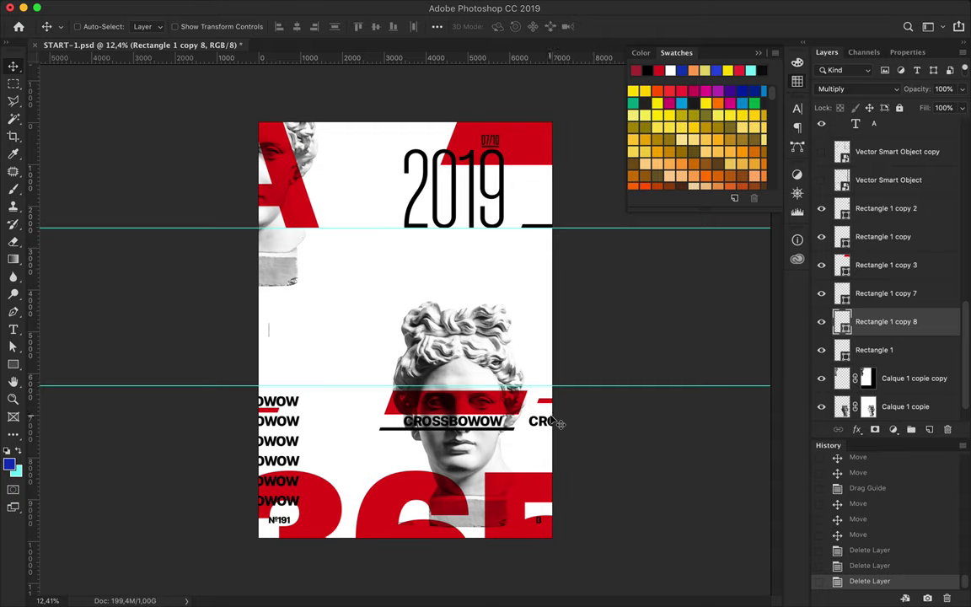
scroll(556, 422, "down", 1)
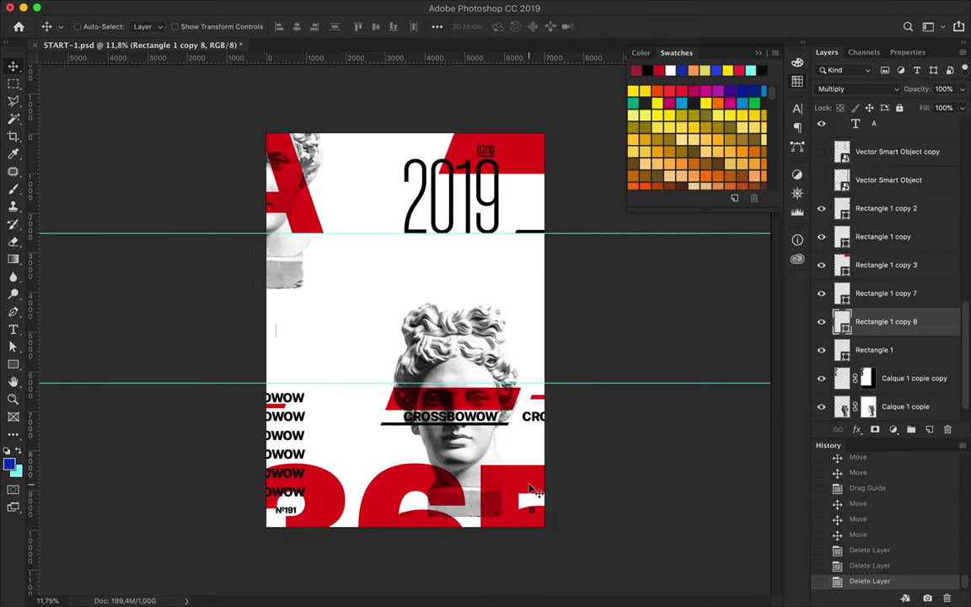
left_click(280, 411)
key("Right")
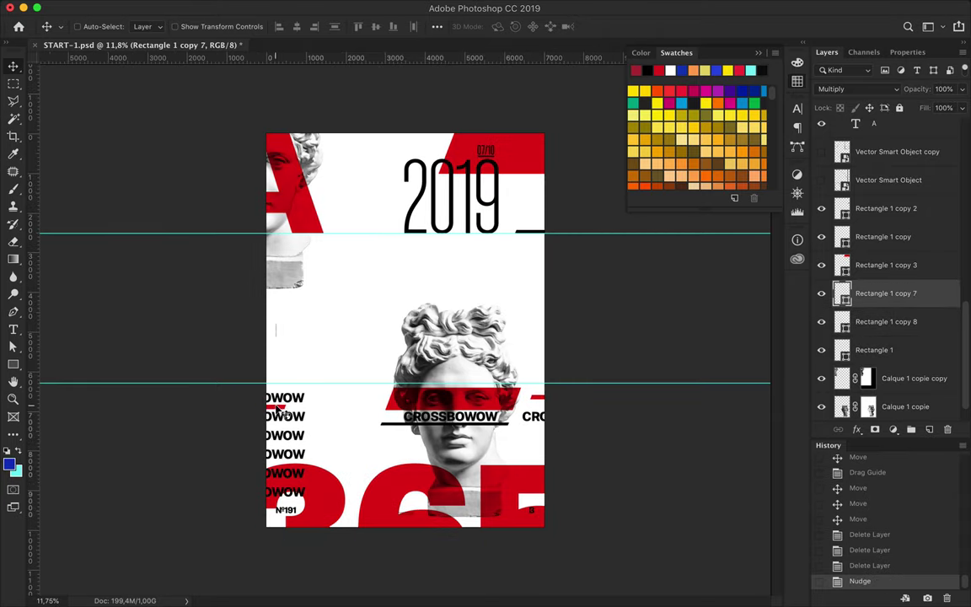
- Remove the upper guide, adjust the red shape near 07/10, and delete the line beside 2019
left_click(533, 261)
left_click_drag(533, 233, 533, 63)
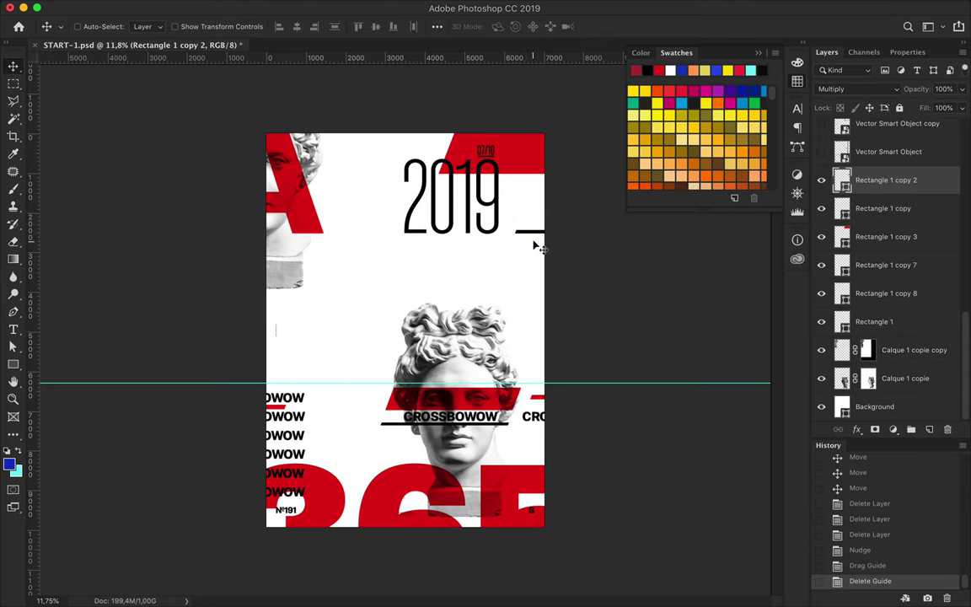
left_click_drag(517, 235, 521, 236)
key("ctrl+plus")
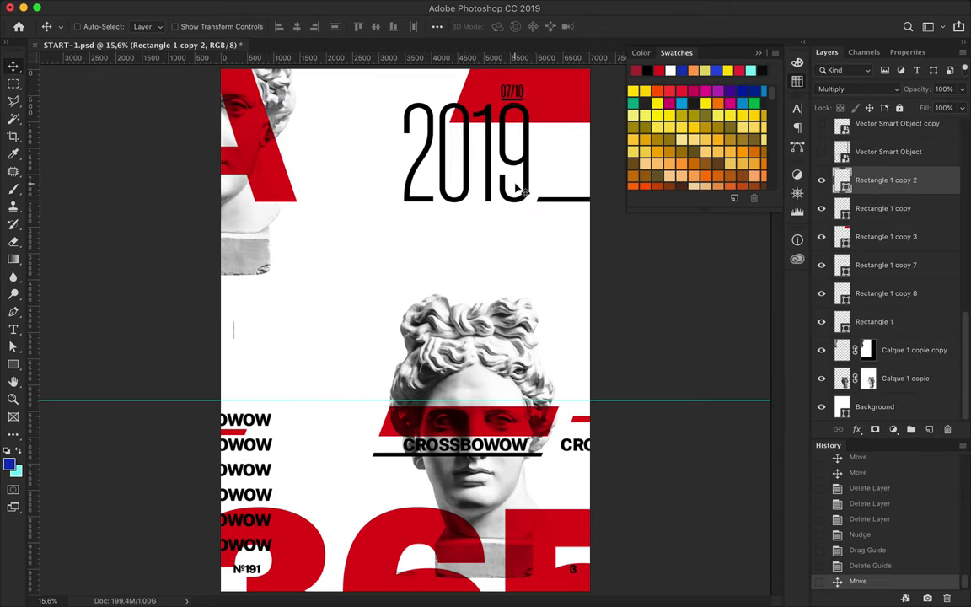
left_click(469, 93, "ctrl")
left_click_drag(525, 97, 520, 97)
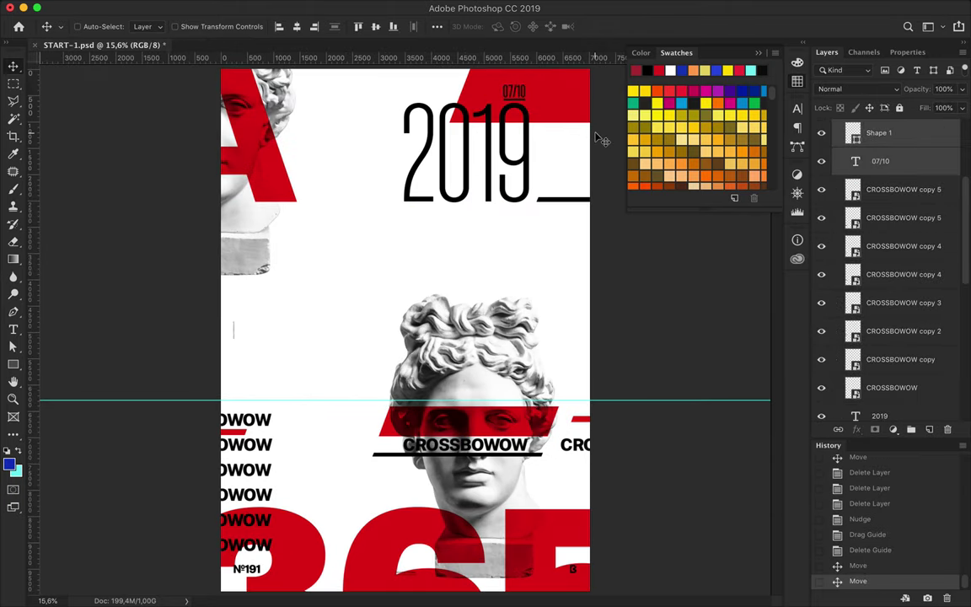
left_click(568, 199, "ctrl")
key("Delete")
key("Delete")
key("Delete")
- Copy a red bar out to the poster's left edge and zoom out to the whole poster
left_click_drag(486, 430, 215, 429)
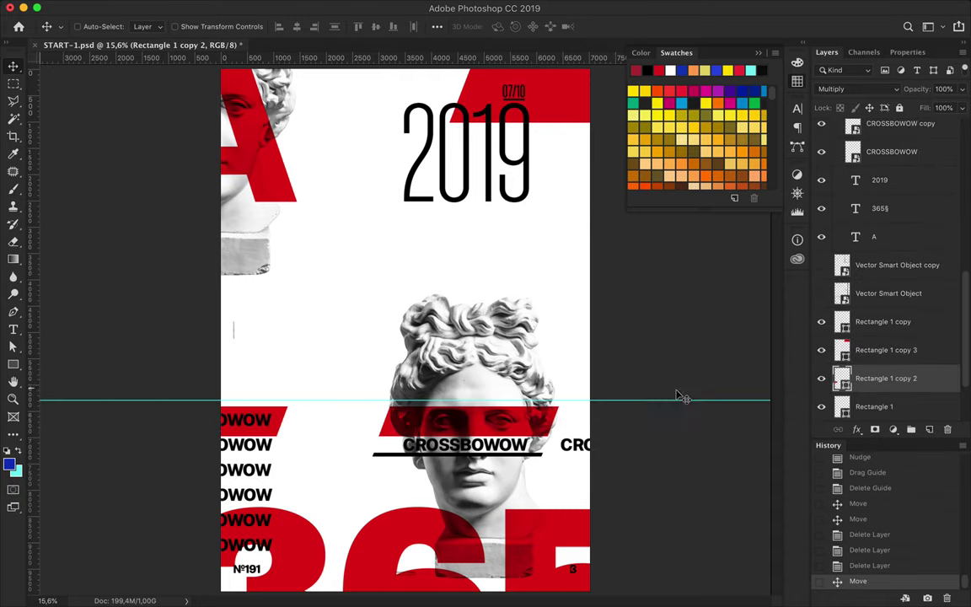
key("ctrl+minus")
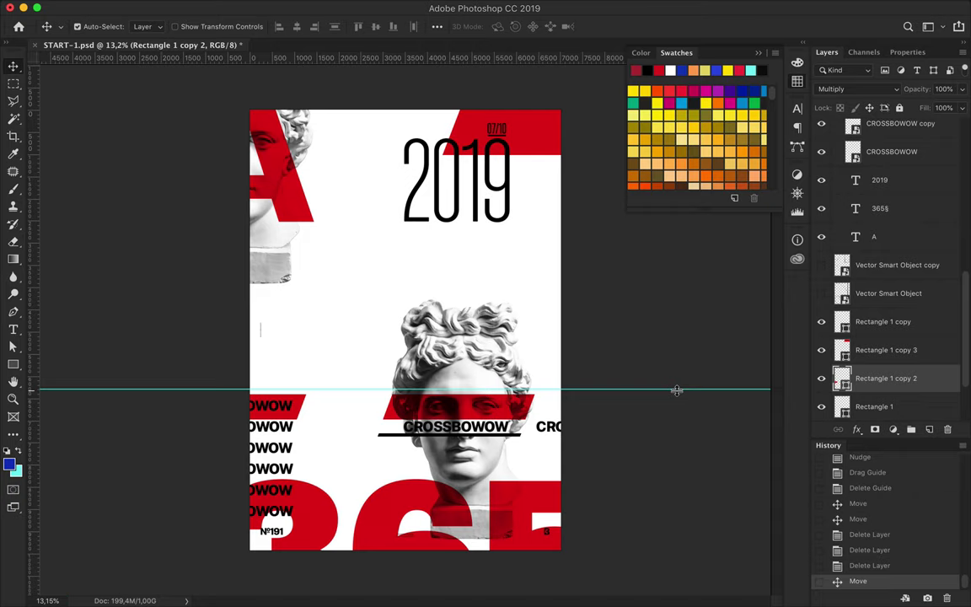
scroll(418, 293, "up", 3)
scroll(410, 354, "up", 2)
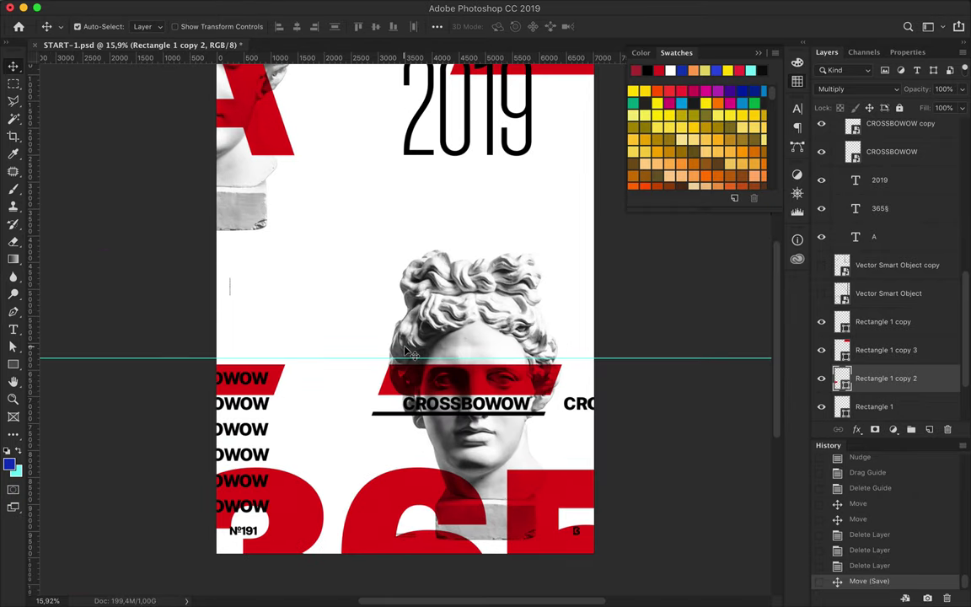
- Save the poster as START-2.psd in the 10-191 folder, accepting the Photoshop format options
key("ctrl+shift+s")
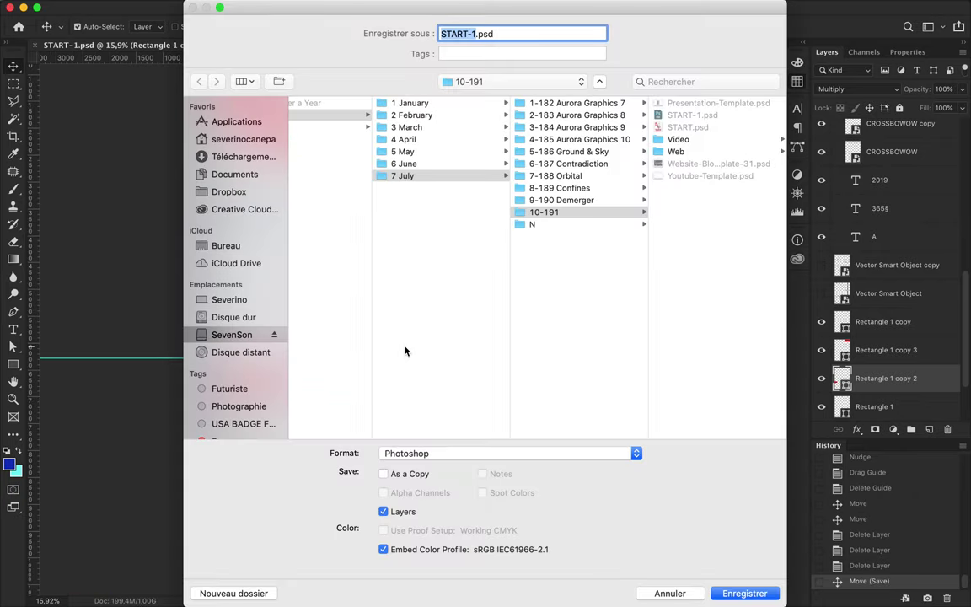
key("Return")
left_click(602, 255)
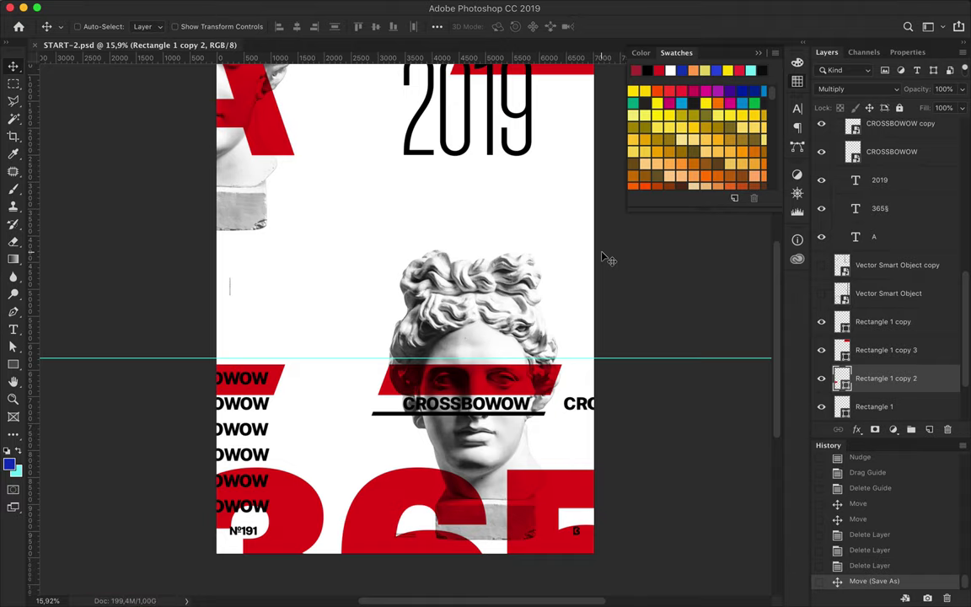
scroll(527, 217, "up", 3)
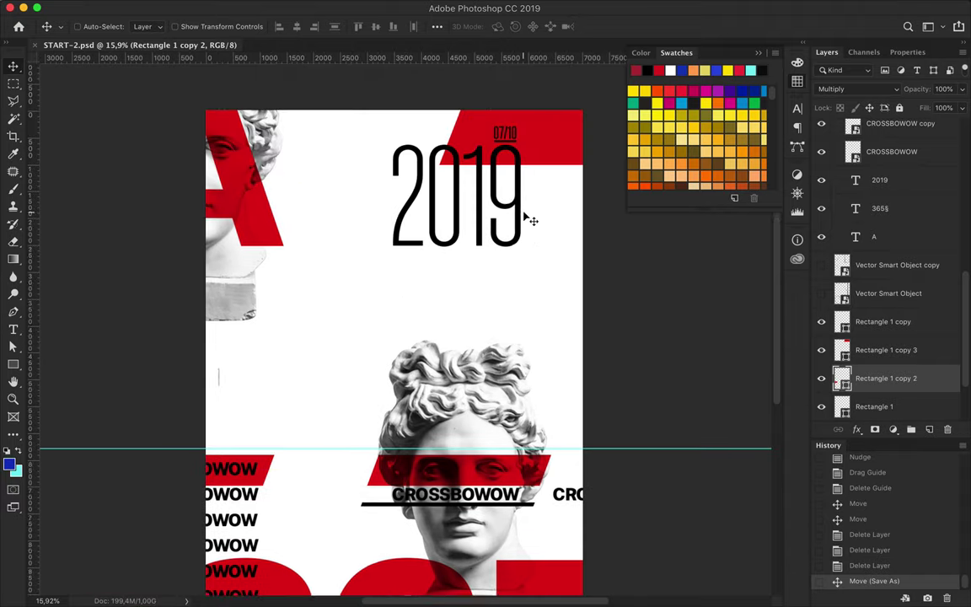
scroll(522, 217, "up", 1)
scroll(368, 271, "down", 3)
left_click_drag(457, 525, 460, 223)
- Merge the CROSSBOWOW copies into one layer and shrink the word stack toward the top-left
left_click(457, 381)
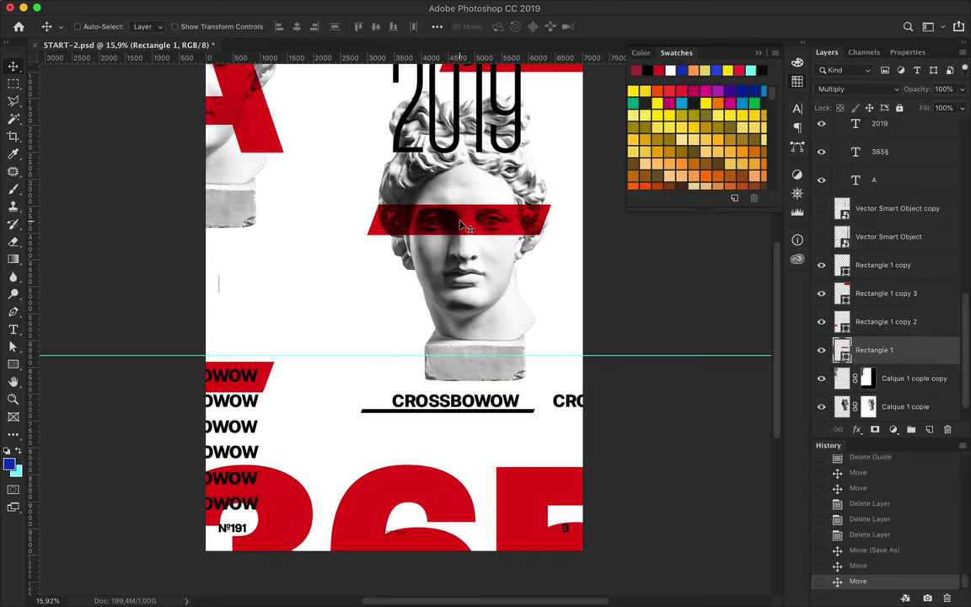
left_click(263, 385, "ctrl")
key("ctrl+t")
key("Return")
scroll(876, 219, "up", 2)
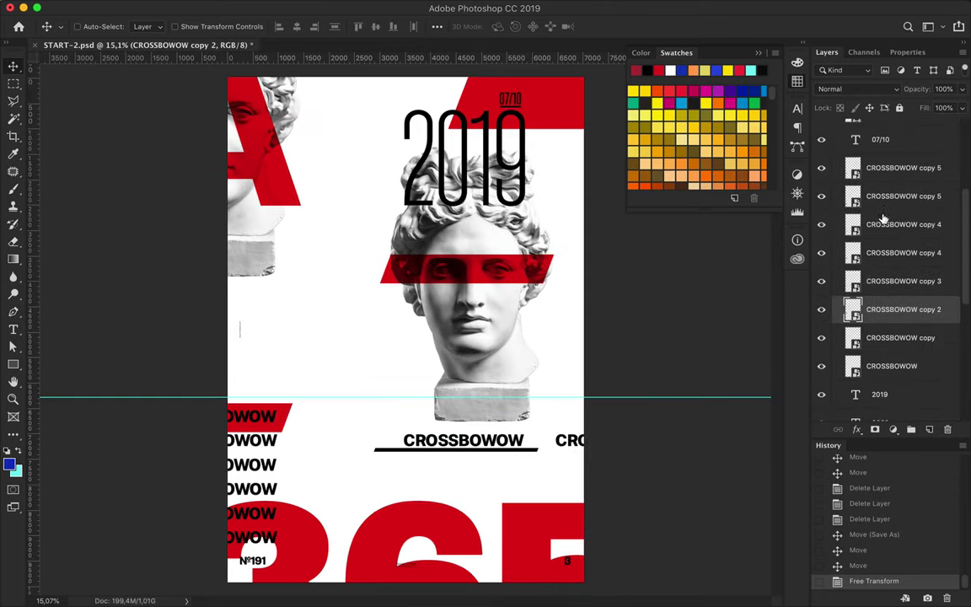
left_click(880, 169, "shift")
key("ctrl+e")
key("ctrl+t")
mouse_move(277, 542)
left_mouse_down()
mouse_move(253, 465)
mouse_move(253, 489)
left_mouse_up()
key("Return")
- Make the red band across the eyes thinner and delete the top-right red block
left_click(467, 270, "ctrl")
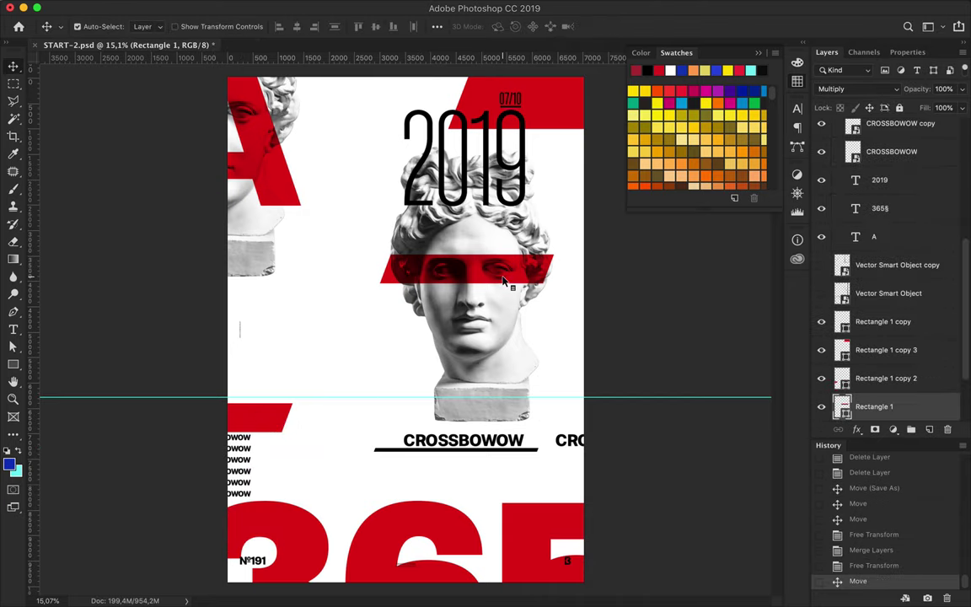
key("ctrl+t")
left_click_drag(467, 283, 467, 263)
key("Return")
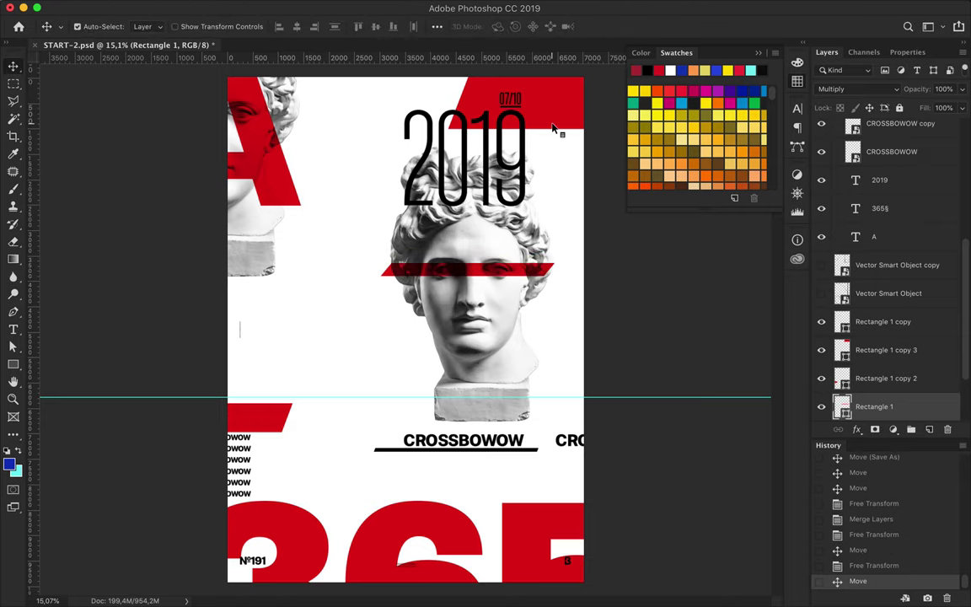
left_click(548, 118, "ctrl")
key("Delete")
- Shrink 2019 to about 54%, delete the CROSSBOWOW underline, and nudge CROSSBOWOW right and 365 down
left_click(492, 185, "ctrl")
key("ctrl+t")
mouse_move(403, 207)
left_mouse_down()
mouse_move(501, 145)
mouse_move(488, 156)
left_mouse_up()
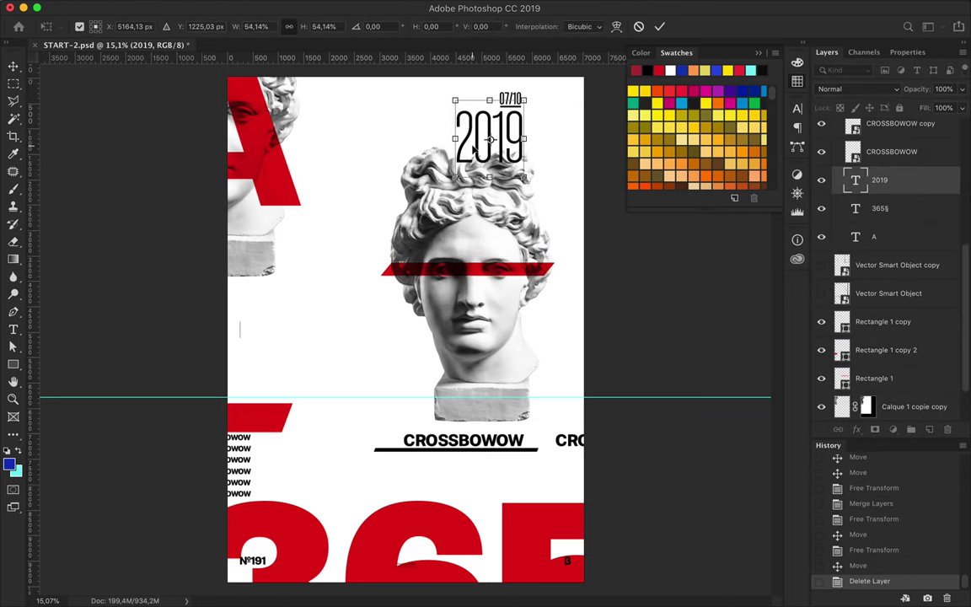
key("Return")
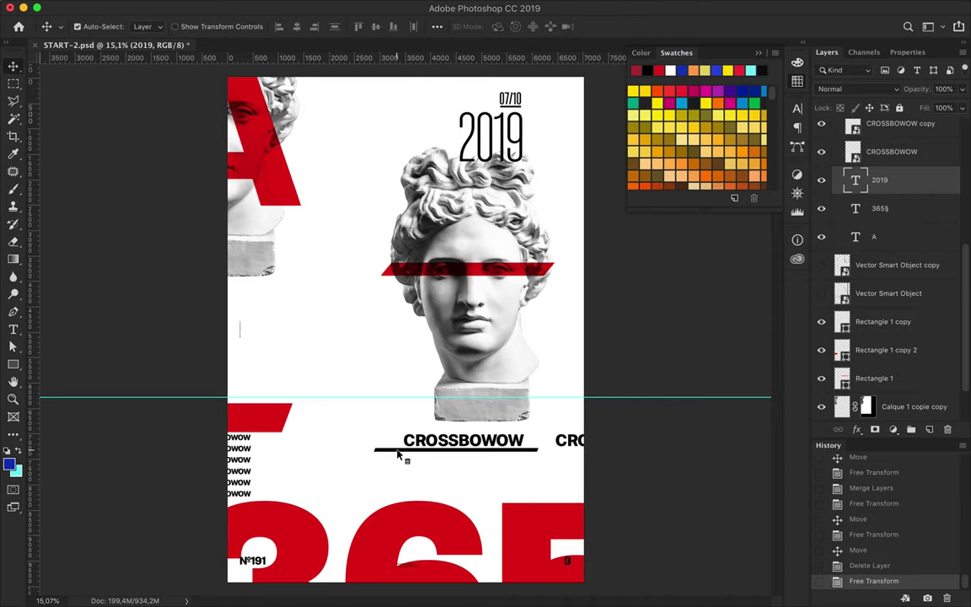
left_click(400, 455)
key("Delete")
left_click_drag(422, 441, 439, 442)
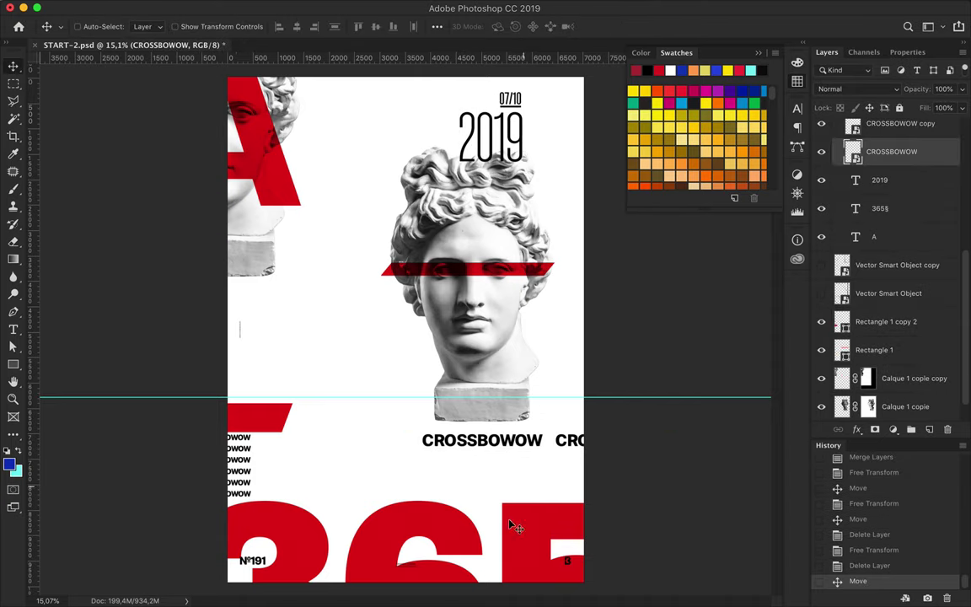
left_click_drag(513, 526, 518, 563)
left_click(511, 150)
- Set 2019 to Molde Bold, shift it left, and scale it to fit above the bust
key("t")
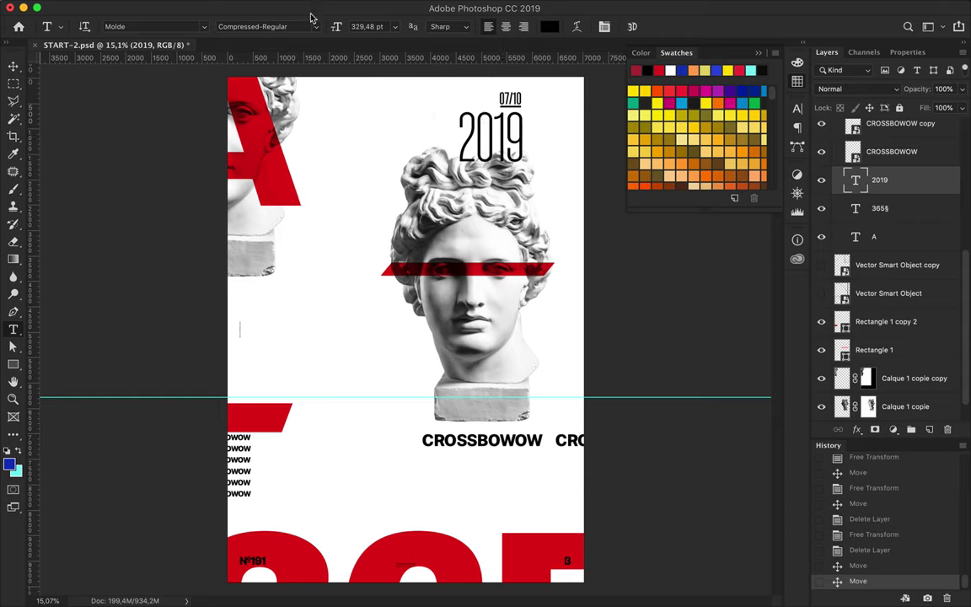
left_click(311, 26)
scroll(304, 403, "down", 5)
left_click(299, 467)
key("v")
left_click_drag(539, 139, 452, 139)
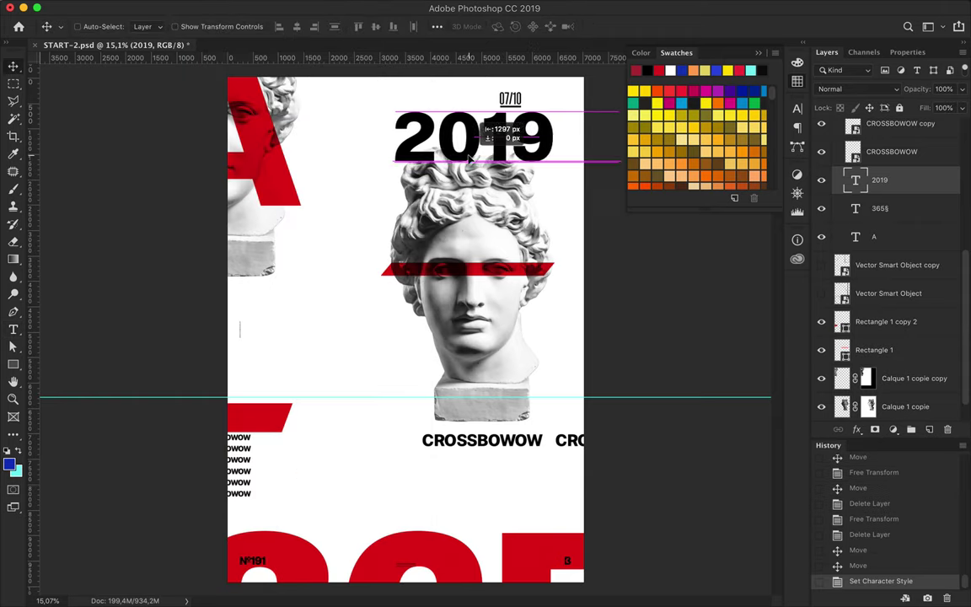
key("ctrl+t")
left_click_drag(365, 166, 413, 160)
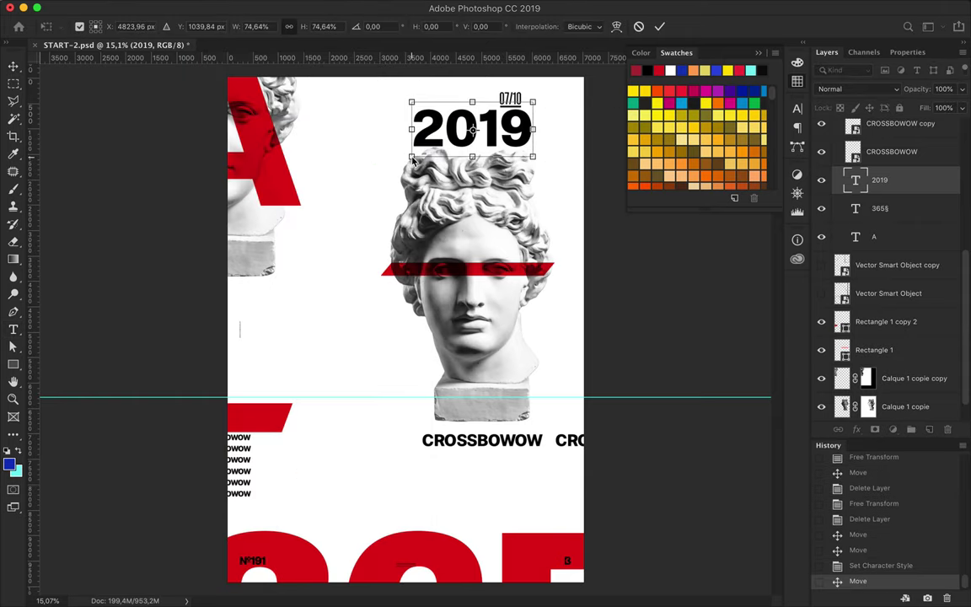
key("Return")
- Move the date, 2019, bust and red band down together and shrink them to about 83%
left_click_drag(518, 108, 499, 347)
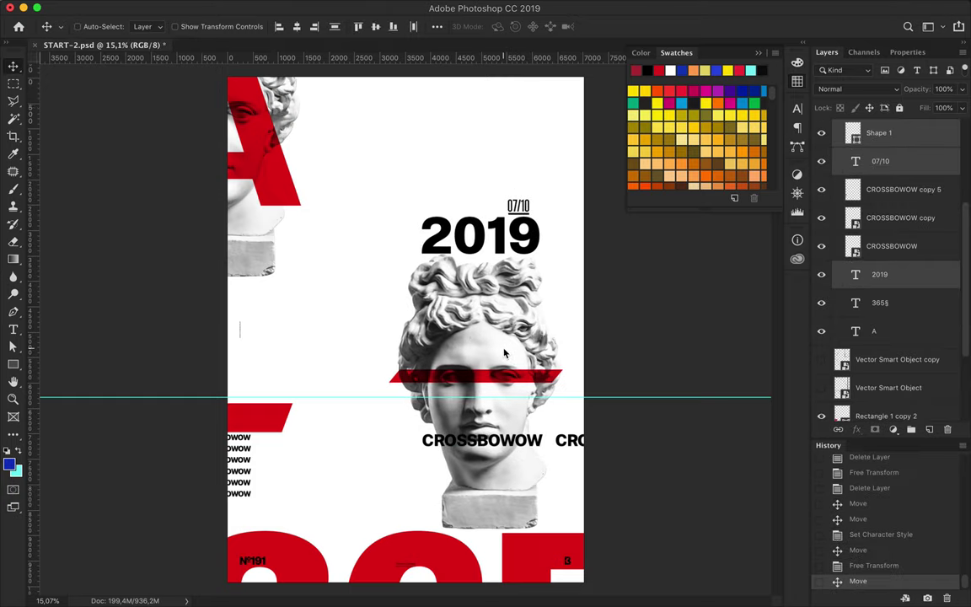
key("ctrl+t")
left_click_drag(568, 528, 553, 463)
left_click_drag(476, 472, 478, 369)
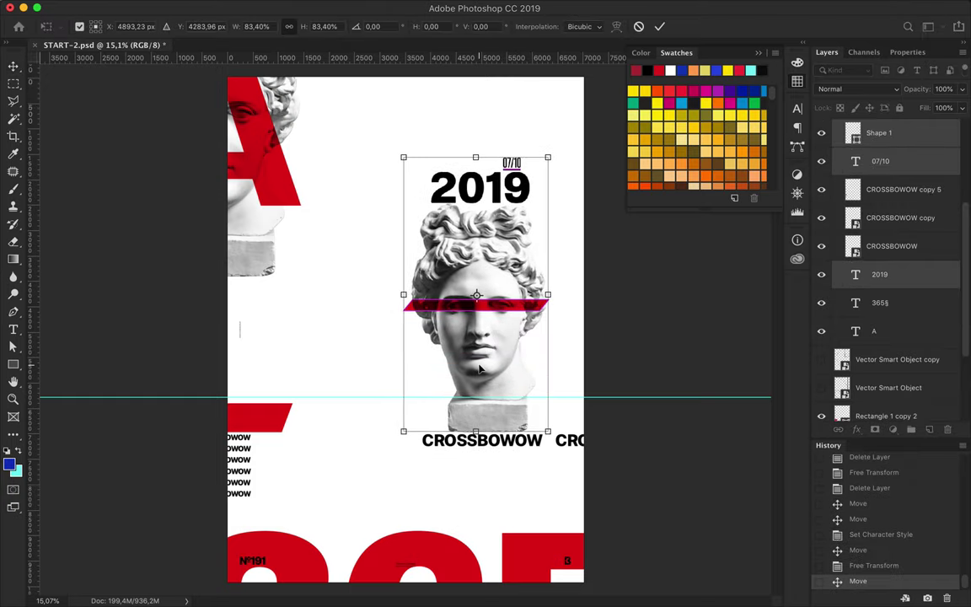
- Rotate the big red 365 text so it runs vertically
left_click(402, 493)
key("ctrl+t")
mouse_move(383, 334)
left_mouse_down()
mouse_move(362, 584)
mouse_move(375, 590)
left_mouse_up()
- Apply the vertical rotation and change the text to read 365°
key("Return")
type("t°")
key("ctrl+Return")
key("v")
- Place a copy of 365° on the bust and reposition the red band across the eyes
mouse_move(482, 447)
left_mouse_down()
mouse_move(479, 459)
mouse_move(556, 263)
mouse_move(545, 118)
left_mouse_up()
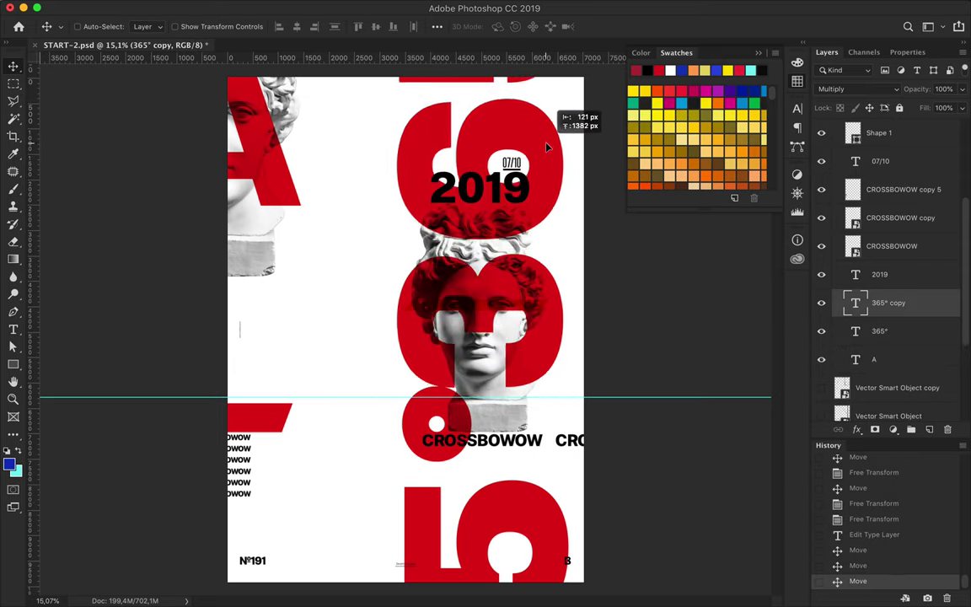
left_click_drag(545, 118, 443, 278)
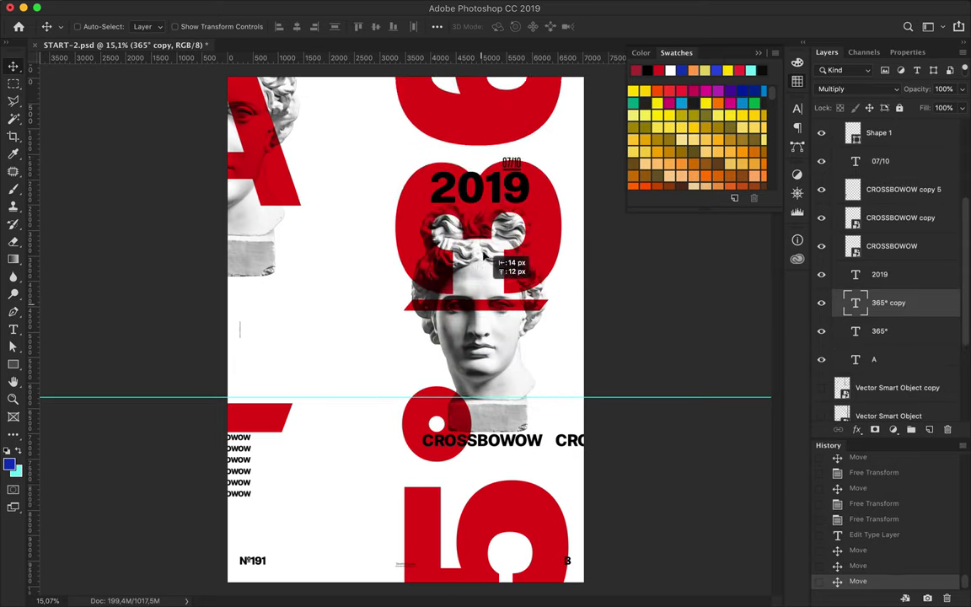
left_click_drag(725, 256, 295, 353)
left_click_drag(539, 252, 534, 337)
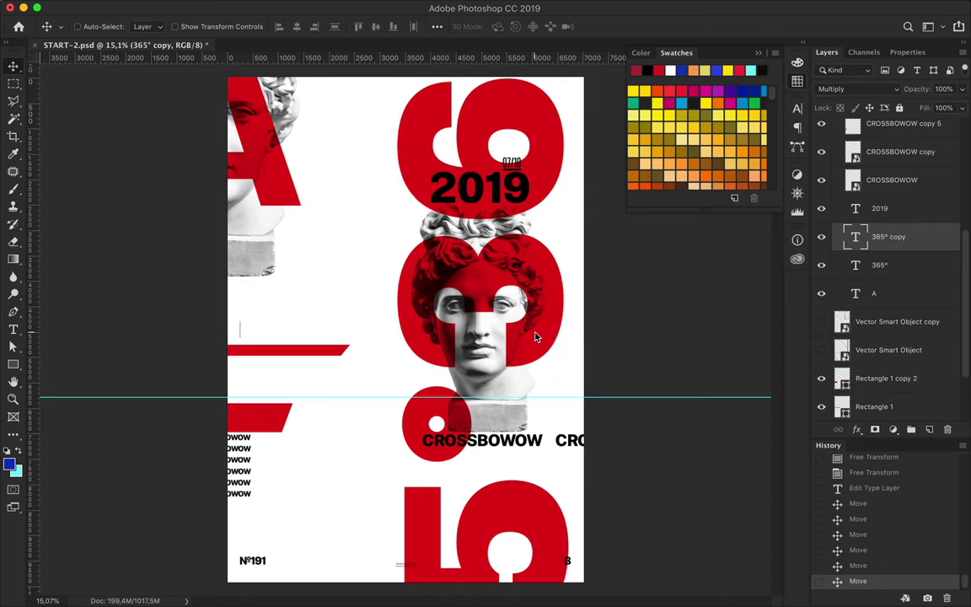
- Edit the 365° text's character settings and commit the change
left_click_drag(544, 165, 539, 168)
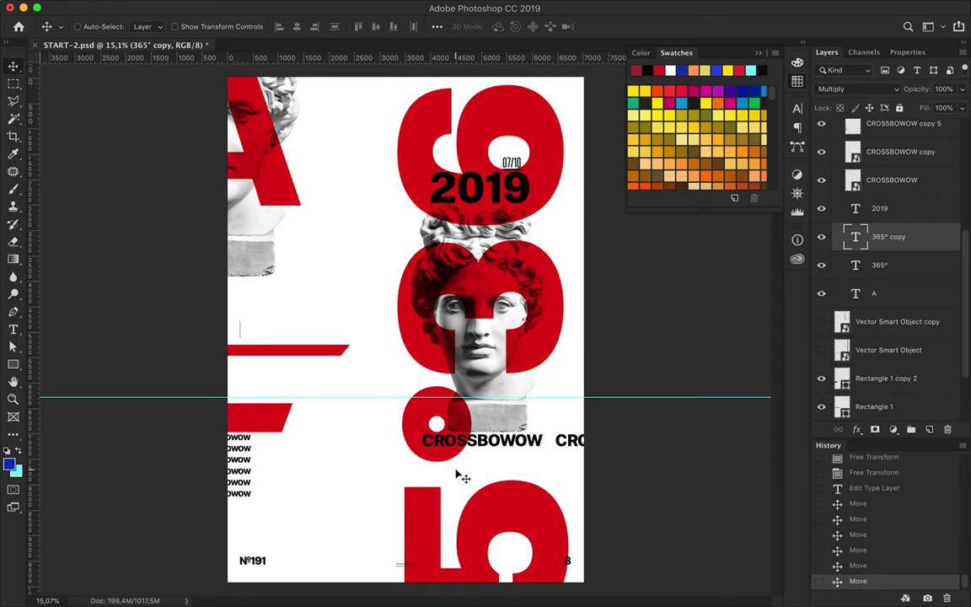
double_click(455, 470)
key("ctrl+h")
key("ctrl+t")
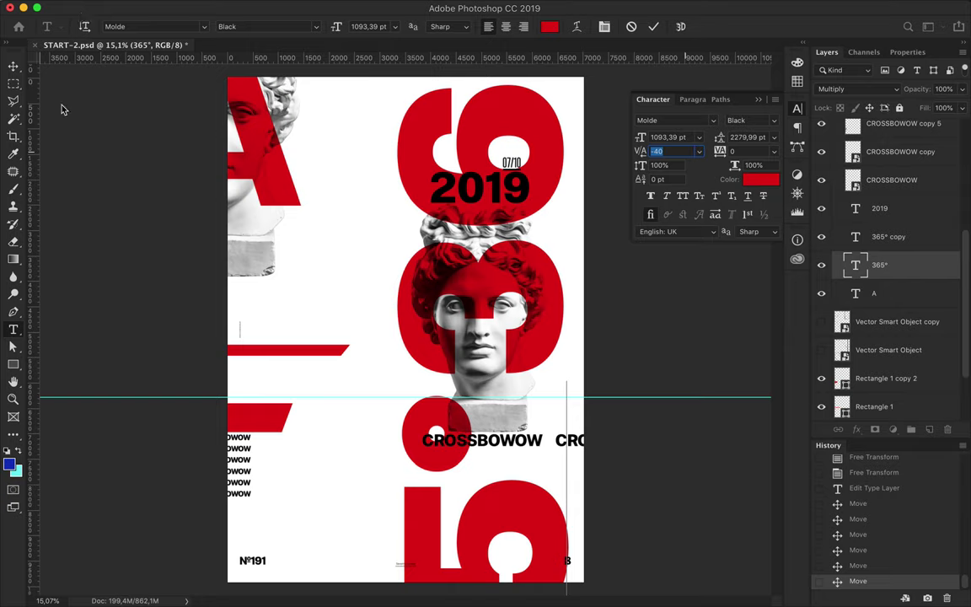
key("ctrl+Return")
key("v")
- Shrink the 365° copy to about 84%
left_click(519, 380)
key("ctrl+t")
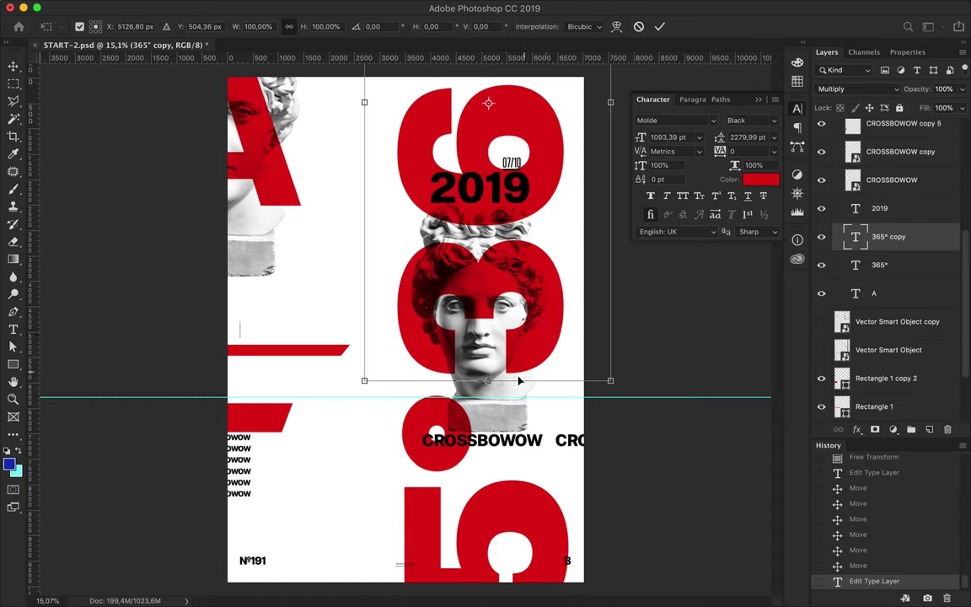
mouse_move(519, 381)
left_mouse_down()
mouse_move(498, 290)
mouse_move(484, 291)
left_mouse_up()
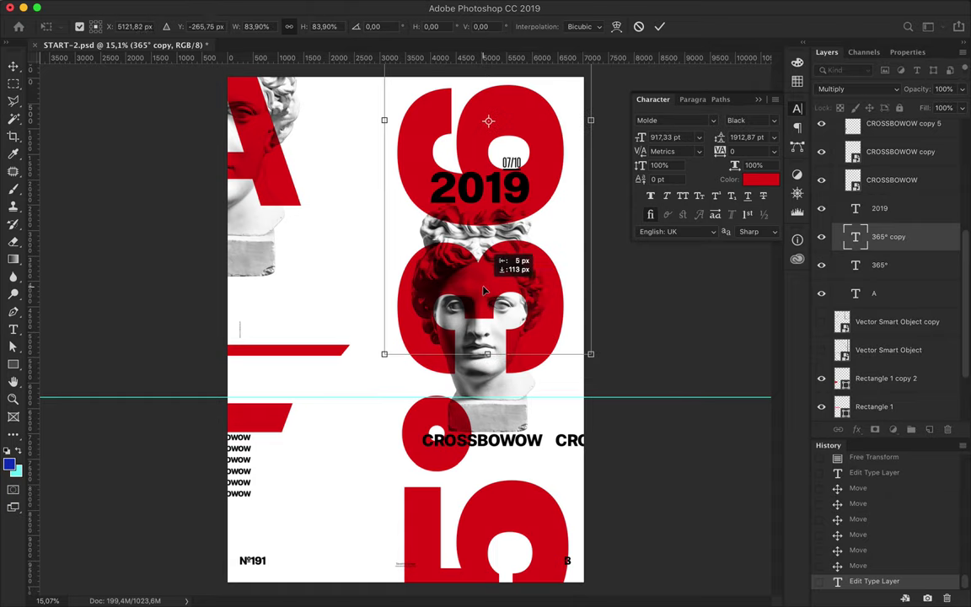
key("Return")
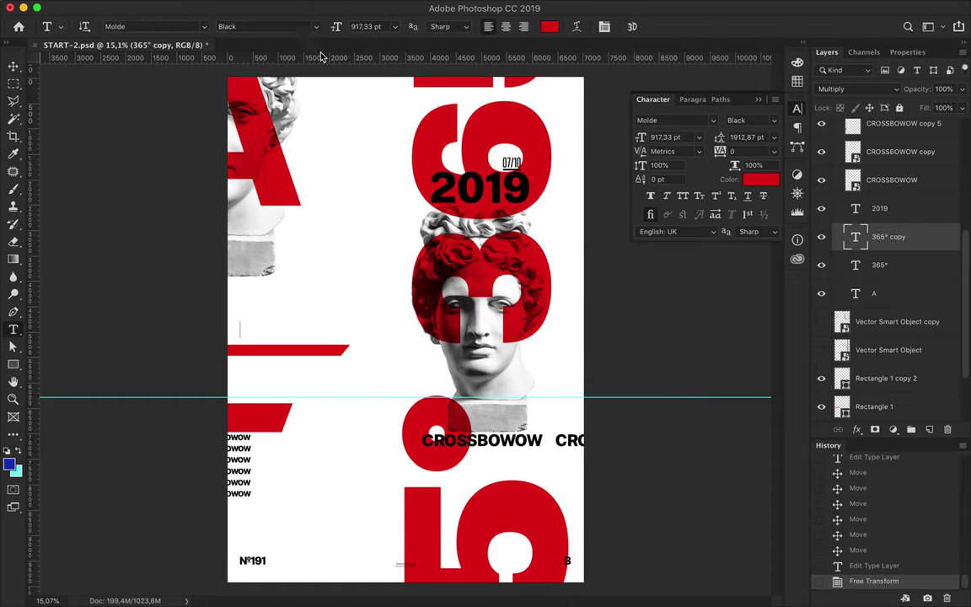
- Set the 365° text to Bold, scale it to about 95%, and fine-position it
type("Bold")
key("Return")
key("v")
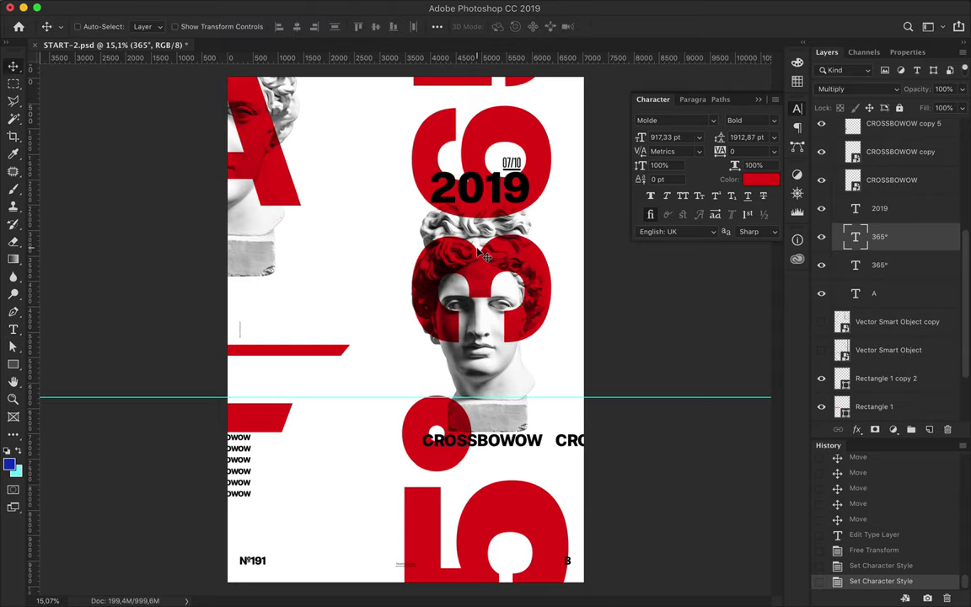
key("ctrl+t")
left_click_drag(587, 107, 578, 120)
left_click_drag(509, 127, 515, 151)
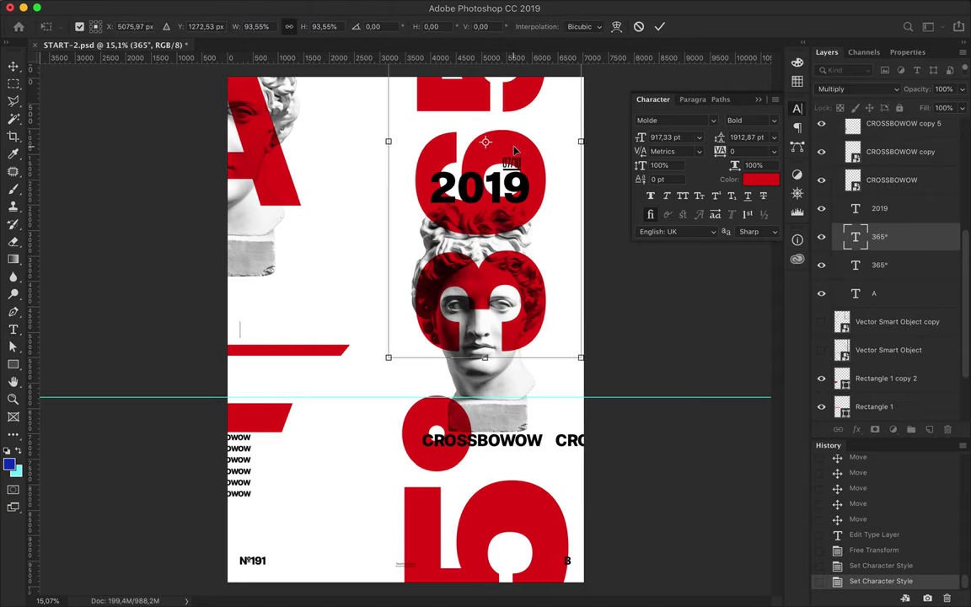
left_click_drag(515, 151, 516, 151)
key("shift+Down")
key("shift+Down")
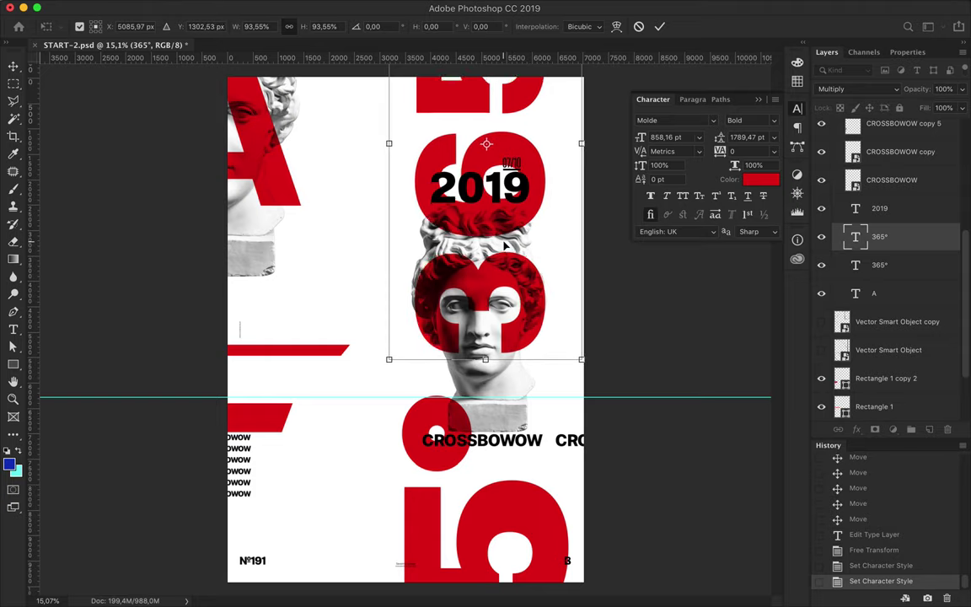
key("Return")
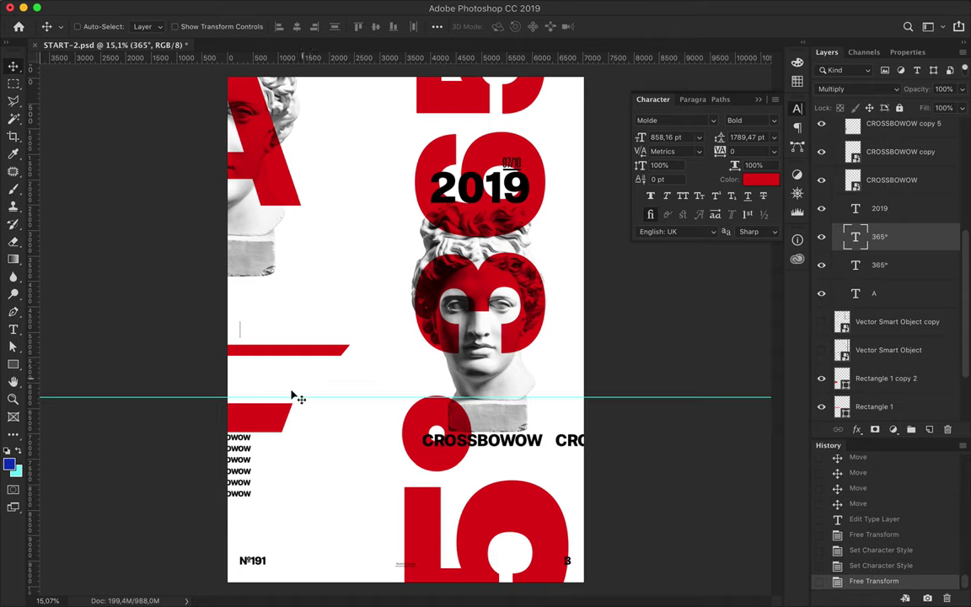
- Delete both left red bars and the CRO fragment, and move the CROSSBOWOW stack to mid-page
left_click(276, 416, "super")
key("Delete")
left_click(288, 348, "super")
key("Delete")
mouse_move(243, 465)
left_mouse_down()
mouse_move(377, 331)
mouse_move(377, 357)
mouse_move(217, 437)
left_mouse_up()
left_click(570, 442, "super")
key("Delete")
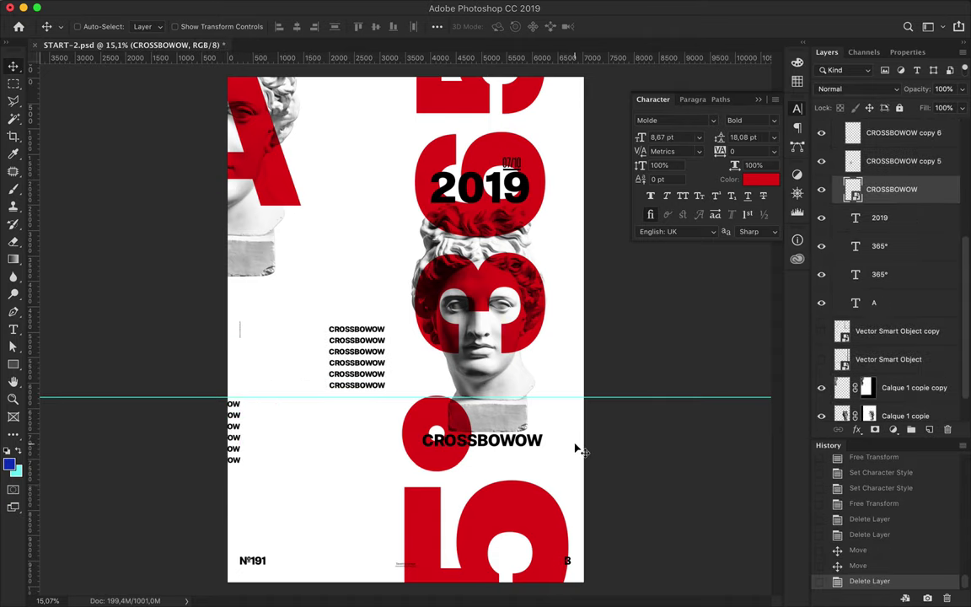
- Nudge CROSSBOWOW right, delete the extra 365° layer, and reposition the vertical 365° and red A
left_click_drag(534, 450, 540, 451)
left_click(387, 365, "super")
key("super+t")
mouse_move(387, 365)
left_mouse_down()
mouse_move(241, 270)
mouse_move(221, 284)
left_mouse_up()
mouse_move(316, 337)
left_mouse_down()
mouse_move(491, 424)
mouse_move(500, 449)
left_mouse_up()
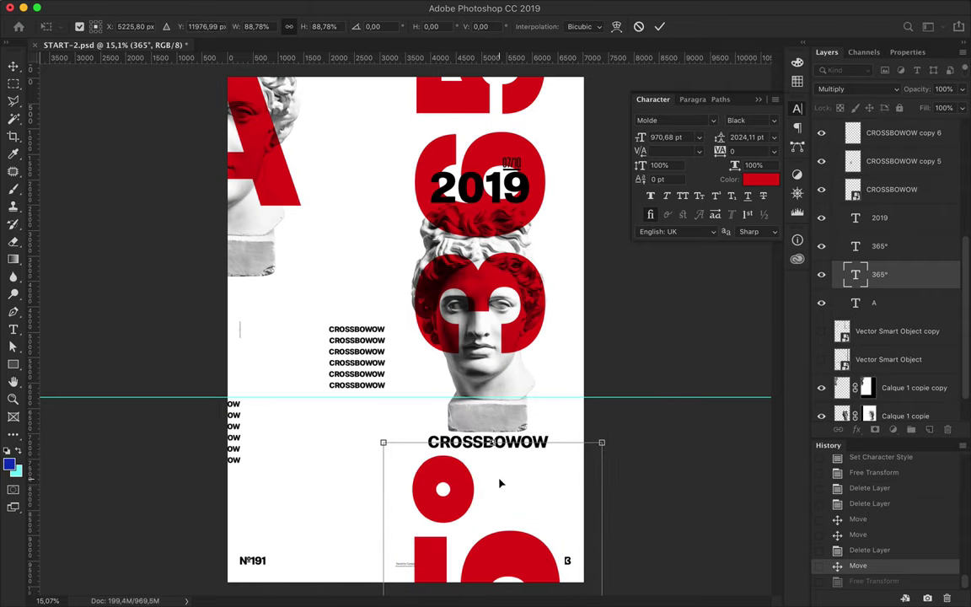
key("Return")
key("Delete")
mouse_move(497, 471)
left_mouse_down()
mouse_move(501, 294)
mouse_move(509, 504)
left_mouse_up()
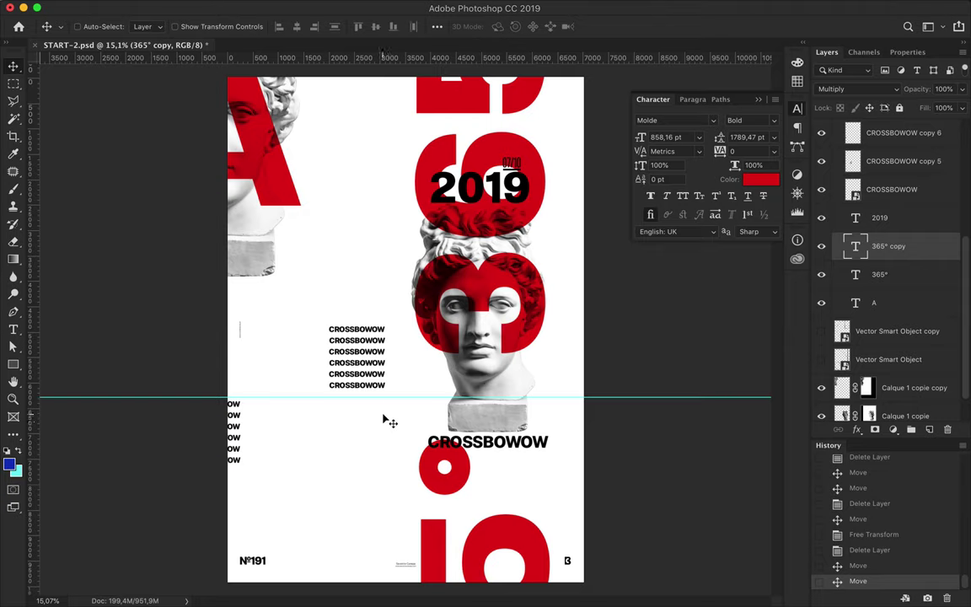
left_click_drag(278, 196, 274, 196)
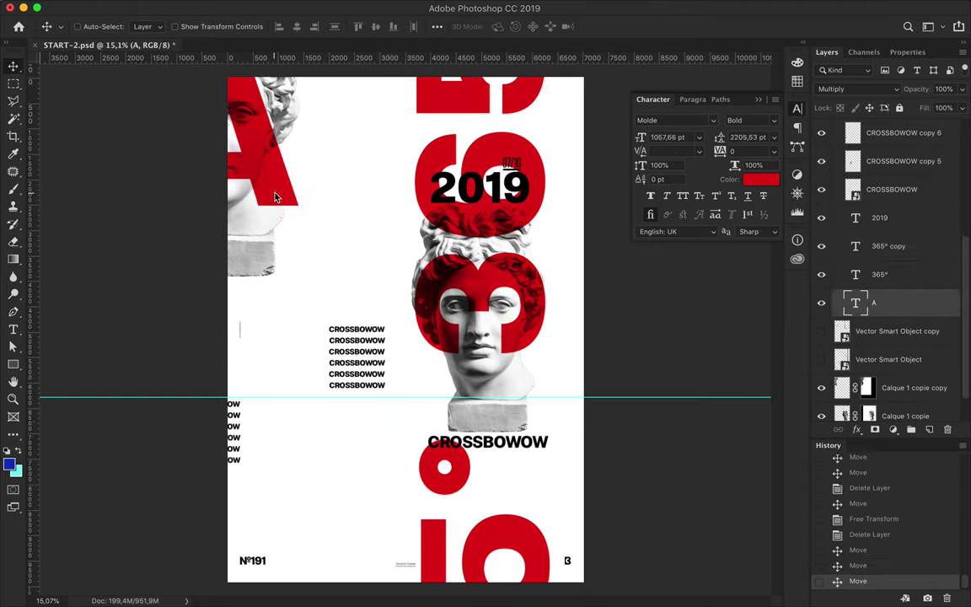
- Move 2019 left with 07/10 beside it and shrink 2019 to about 60%
left_click(518, 160, "ctrl")
left_click_drag(520, 193, 396, 193)
mouse_move(511, 162)
left_mouse_down()
mouse_move(388, 165)
mouse_move(364, 289)
left_mouse_up()
key("ctrl+t")
mouse_move(432, 275)
left_mouse_down()
mouse_move(390, 294)
mouse_move(408, 165)
left_mouse_up()
key("Return")
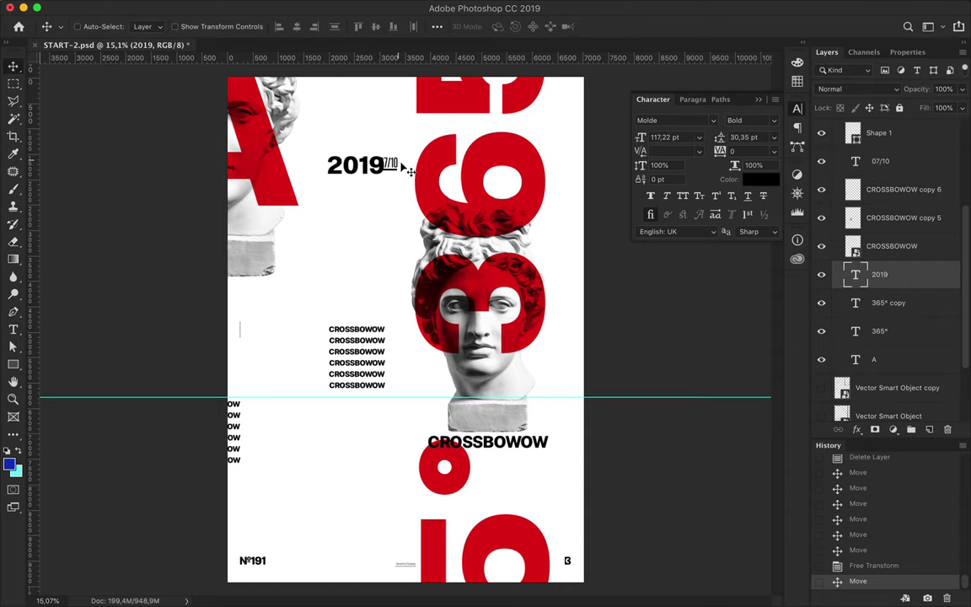
- Merge the 07/10 text and its underline into one Shape 1 layer
scroll(405, 164, "up", 3)
left_click(489, 177, "ctrl")
left_click_drag(399, 162, 404, 162)
key("ctrl+z")
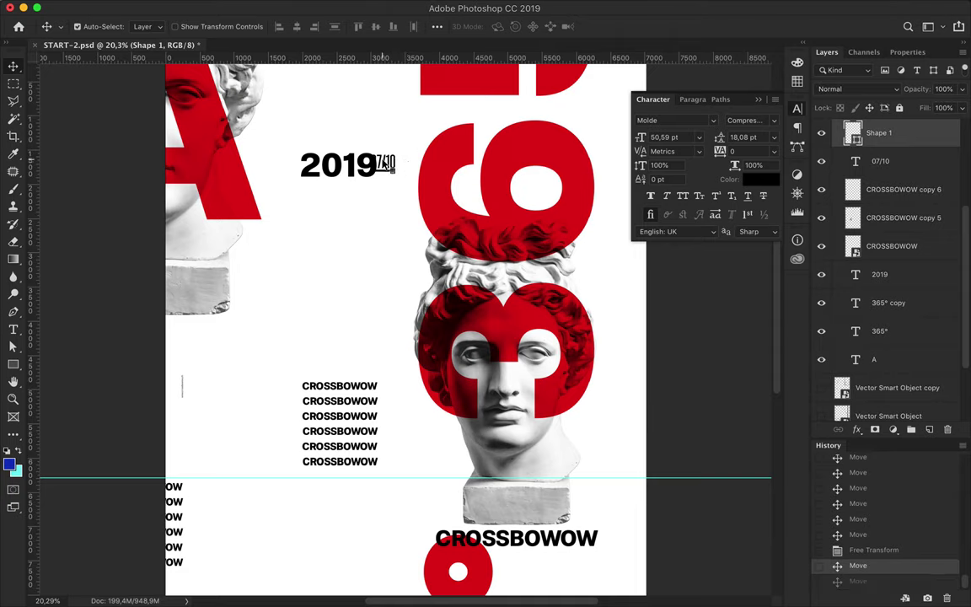
key("ctrl+e")
- Shrink the merged 07/10 element and place it at 2019's upper right
left_click_drag(396, 164, 398, 163)
key("ctrl+t")
left_click_drag(407, 125, 393, 157)
key("Return")
key("Left")
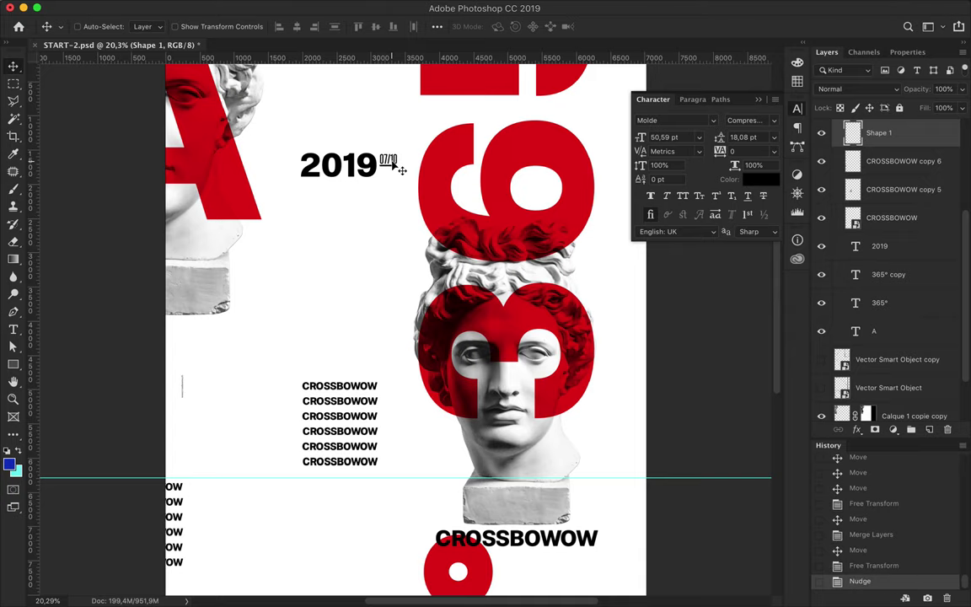
scroll(343, 327, "down", 3)
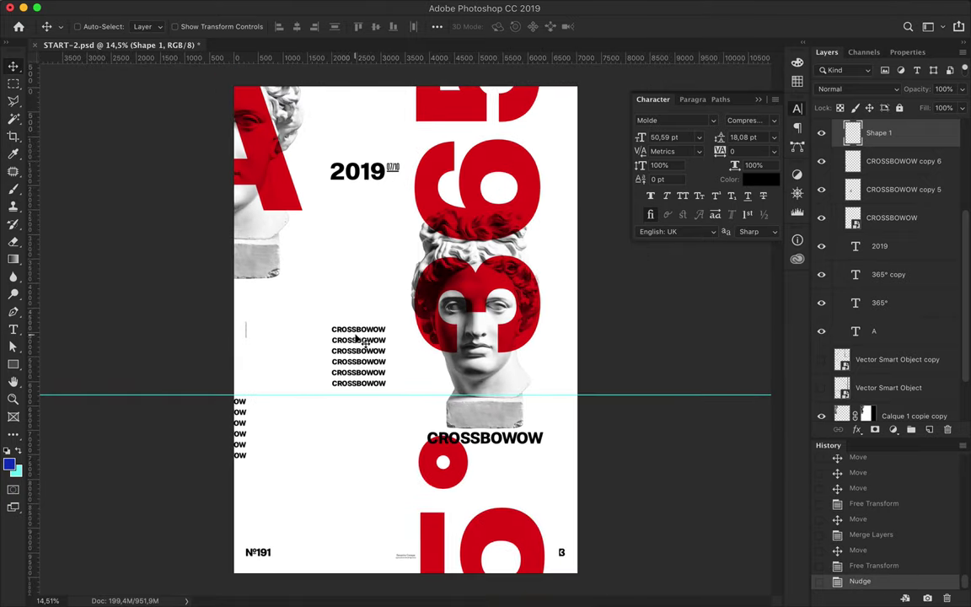
key("ctrl+z")
left_click(361, 7)
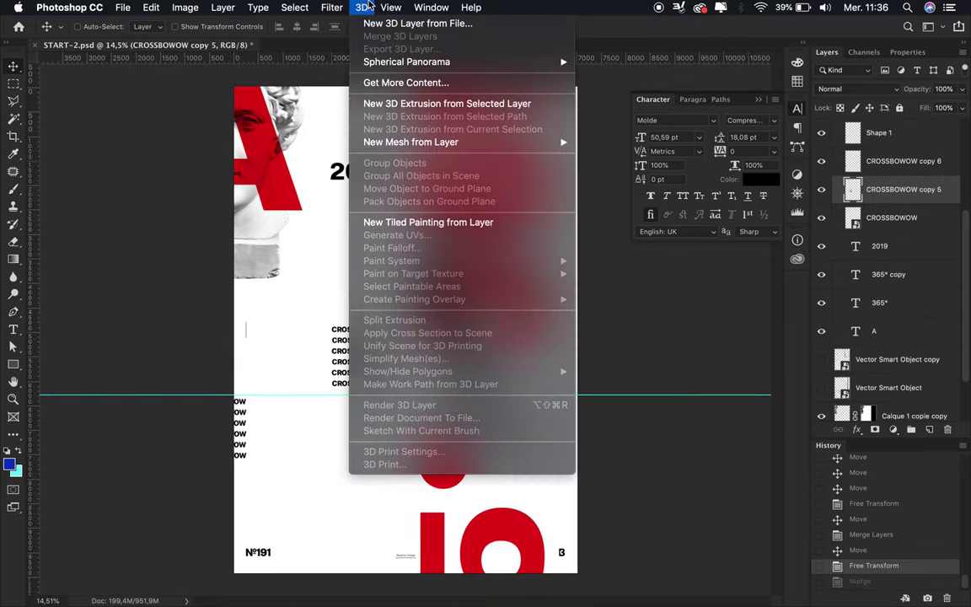
- Clear existing guides and create a new guide layout of 12 columns by 22 rows
left_click(408, 366)
left_click(390, 6)
left_click(429, 392)
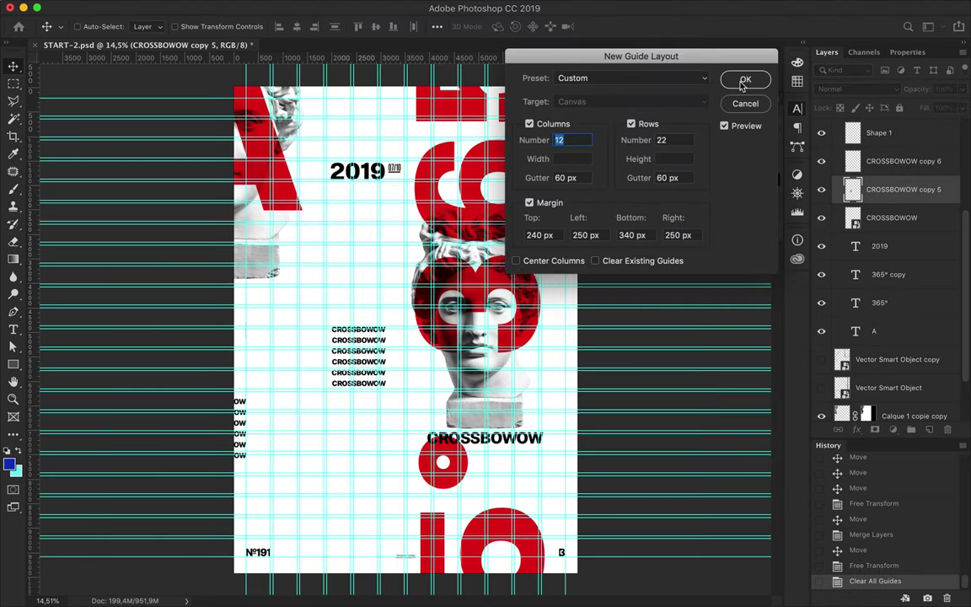
key("Return")
left_click(351, 7)
left_click(394, 295)
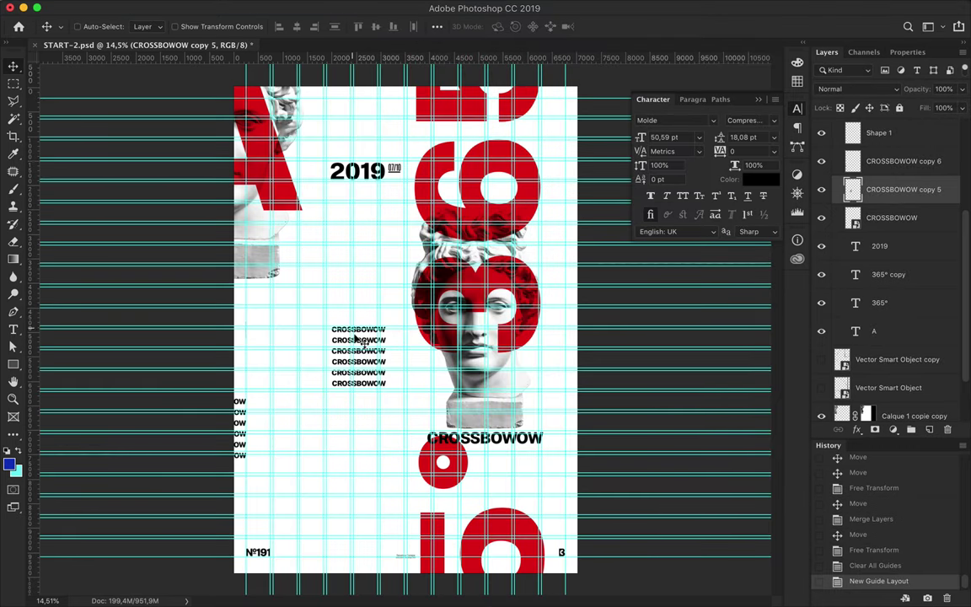
- Nudge the CROSSBOWOW block left and down, and 2019 slightly left
left_click_drag(361, 358, 356, 358)
left_click(358, 171, "ctrl")
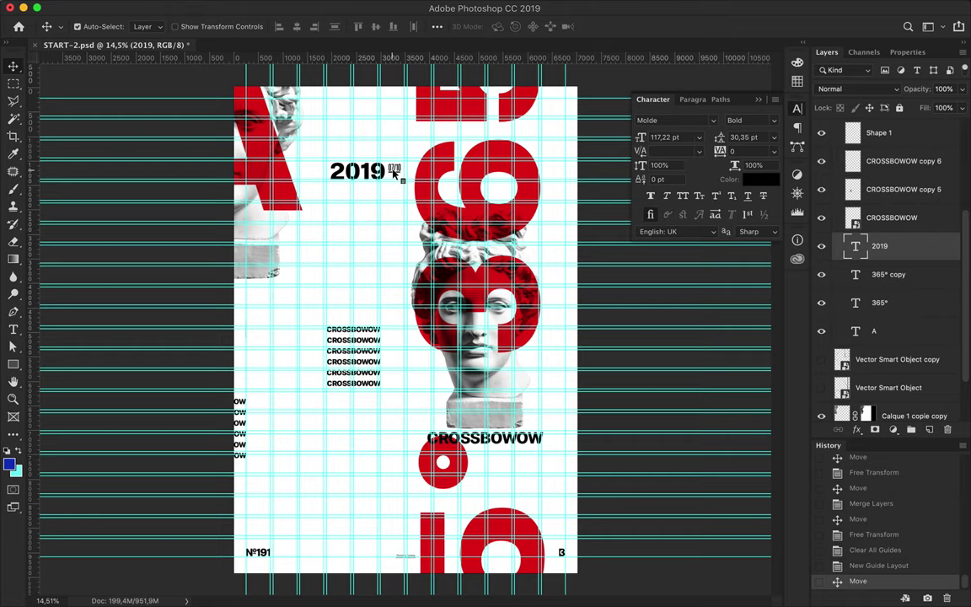
key("shift+Left")
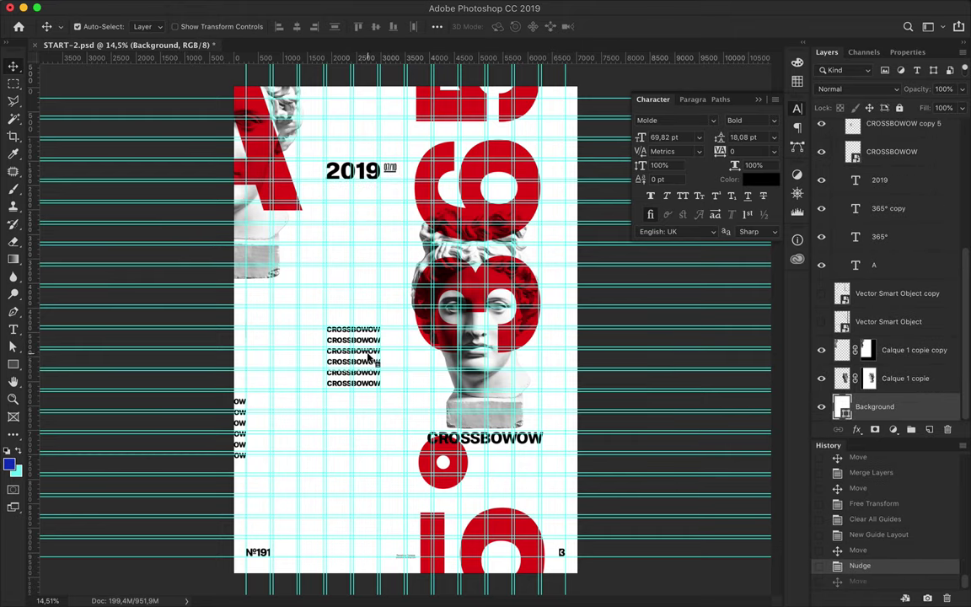
left_click_drag(369, 359, 371, 383)
- Group 2019 and the 07/10 element as Group 1 and move the group up
left_click(381, 171, "ctrl")
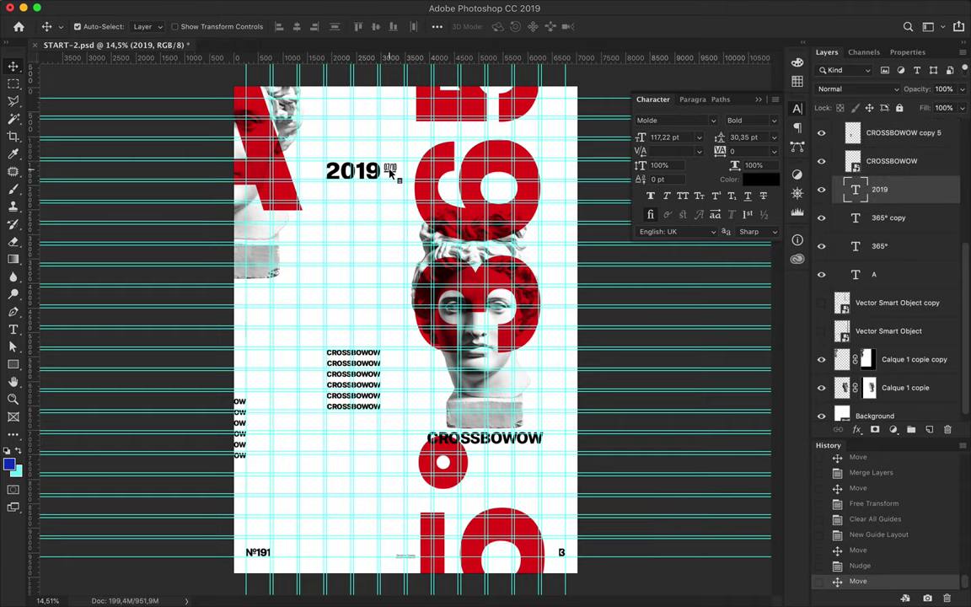
left_click(399, 172, "ctrl")
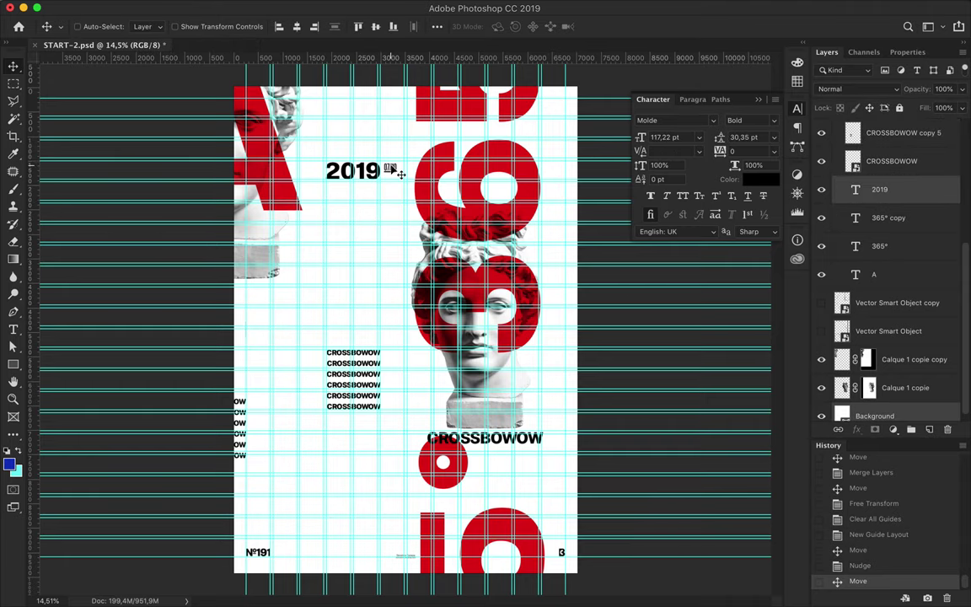
scroll(407, 166, "up", 3)
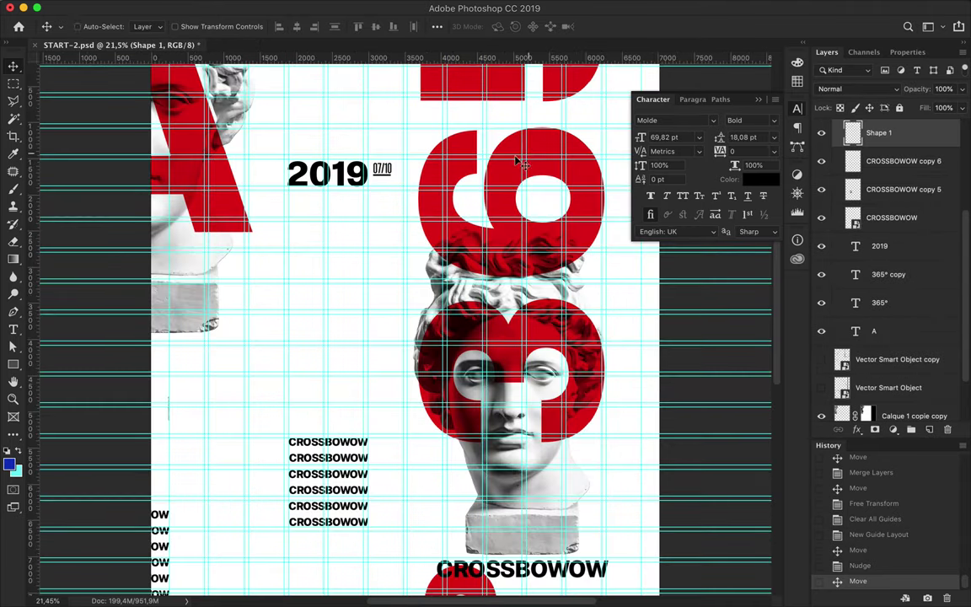
key("ctrl+g")
scroll(364, 184, "up", 2)
left_click_drag(364, 184, 364, 155)
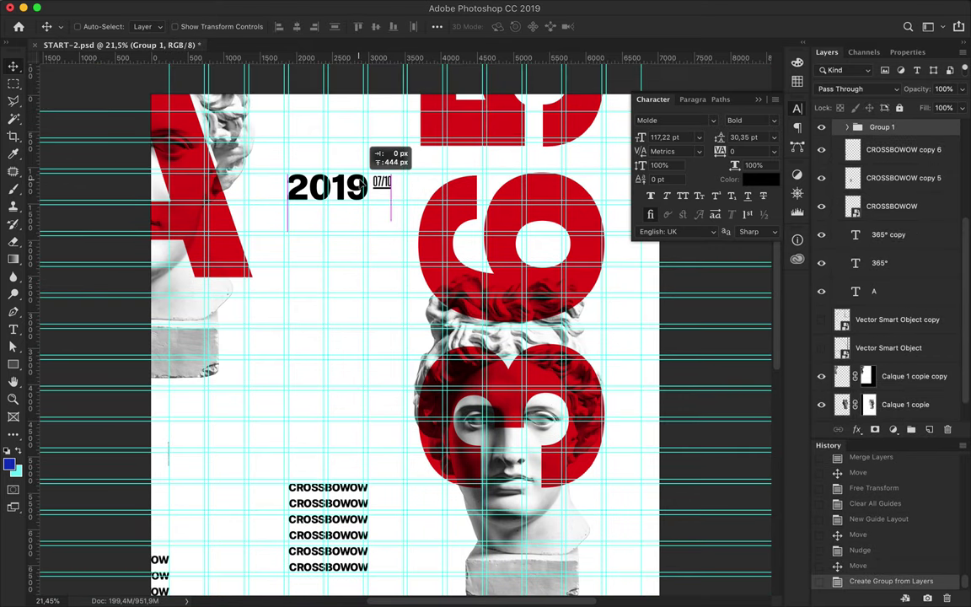
- Save the poster file
scroll(366, 199, "down", 1)
scroll(365, 199, "down", 1)
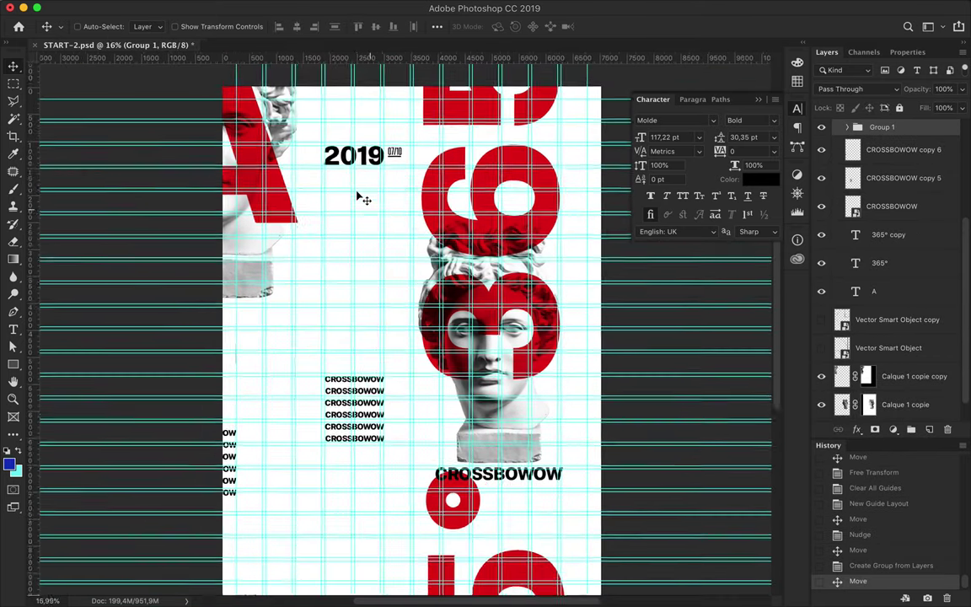
scroll(365, 199, "down", 1)
scroll(364, 199, "down", 1)
key("ctrl+s")
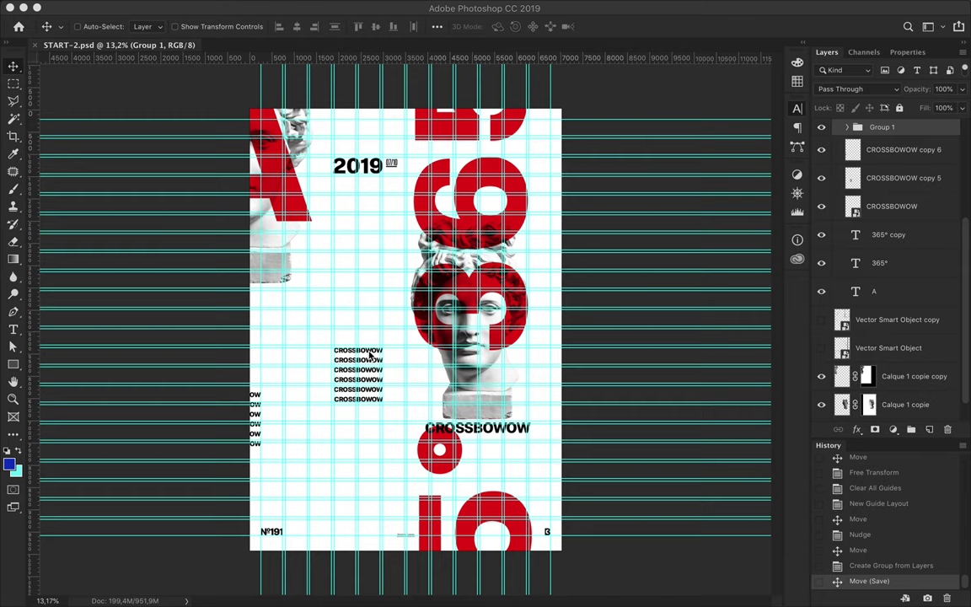
- Start a new text line below the CROSSBOWOW stack
left_click(430, 390)
key("t")
left_click(322, 430)
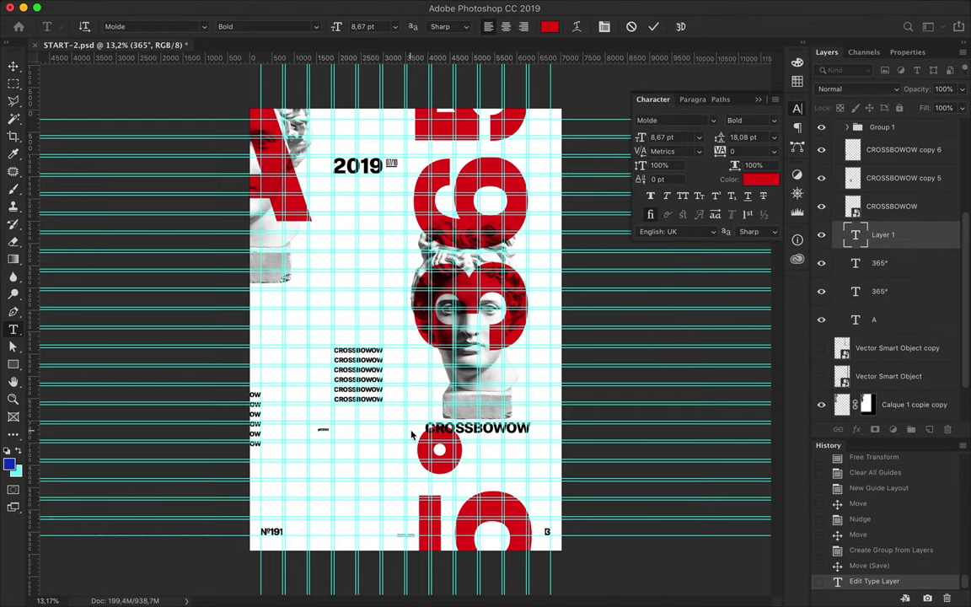
- Commit the new CROSSBOWOW line, enlarge it to match the stack, and color it black
key("ctrl+Return")
key("ctrl+t")
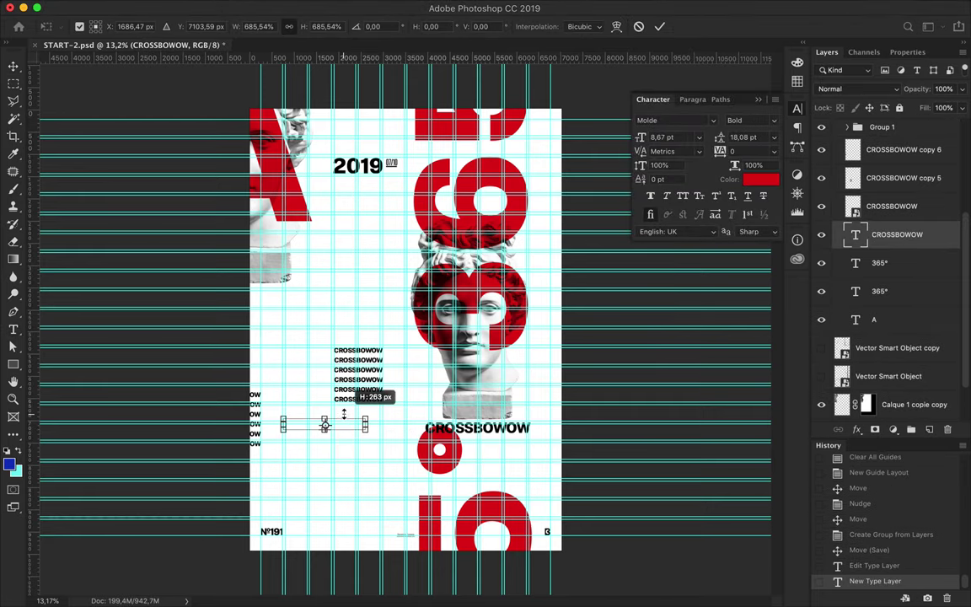
scroll(362, 405, "up", 2)
mouse_move(269, 295)
left_mouse_down()
mouse_move(393, 276)
mouse_move(375, 277)
left_mouse_up()
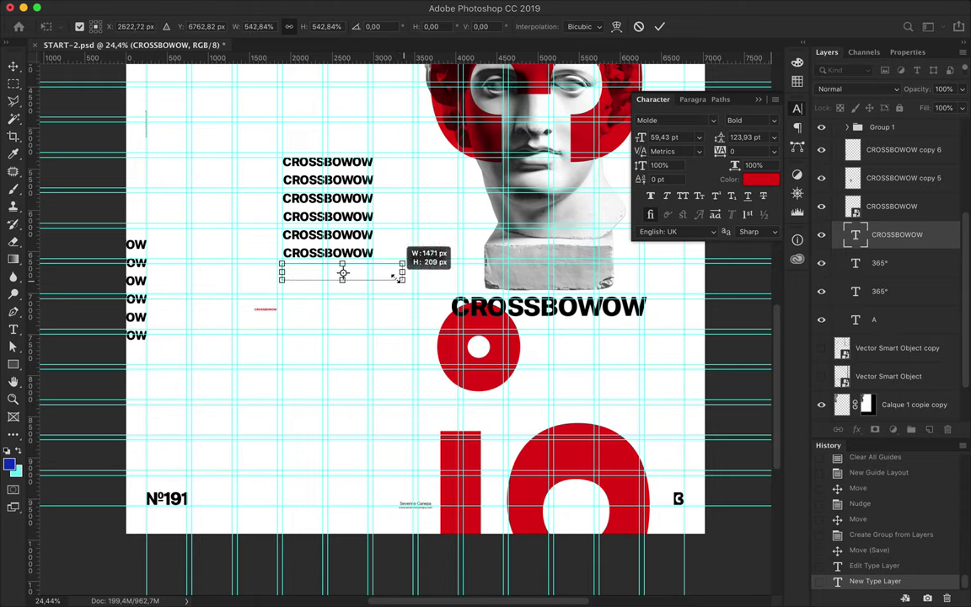
key("Return")
left_click(761, 178)
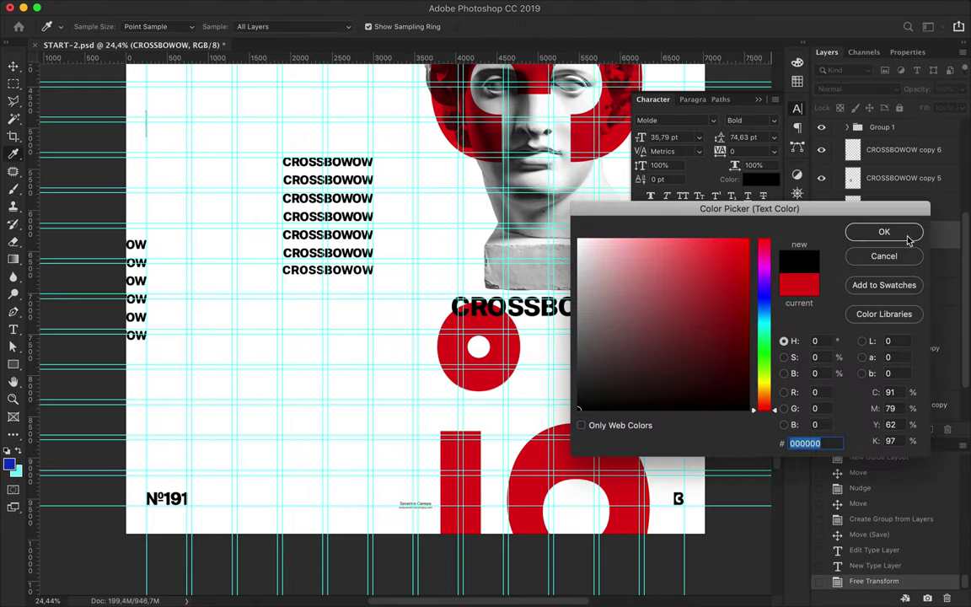
left_click(942, 227)
- Narrow the fourth CROSSBOWOW line to match the others' width
scroll(192, 295, "up", 5)
key("ctrl+t")
scroll(416, 318, "down", 2)
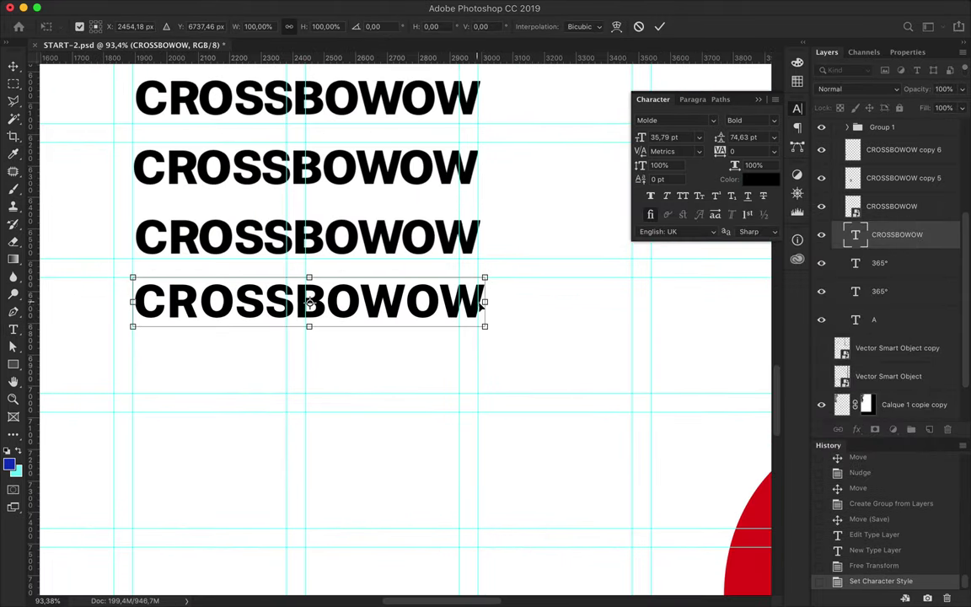
left_click_drag(483, 300, 479, 303)
key("Return")
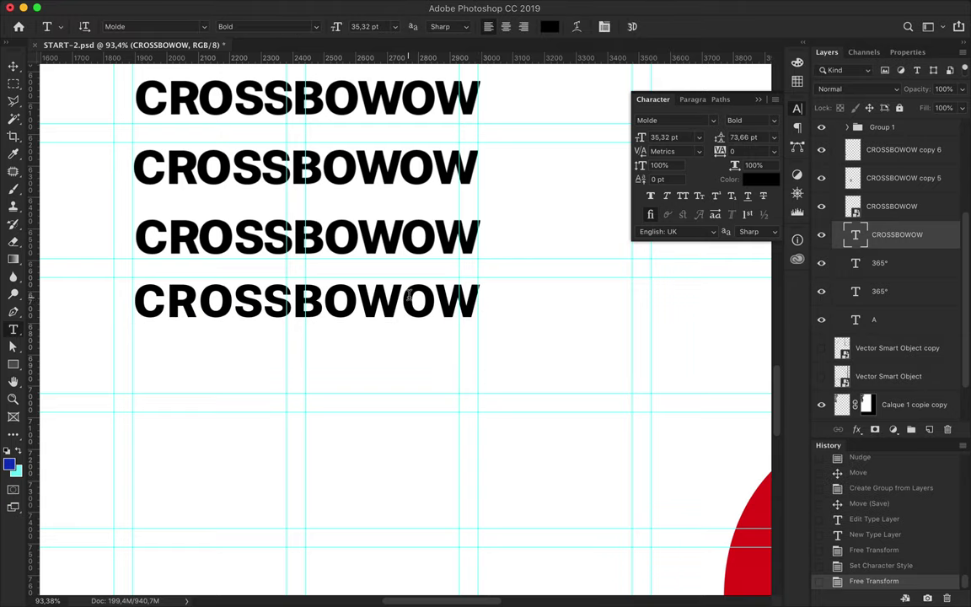
key("ctrl+t")
key("Return")
scroll(281, 309, "down", 4)
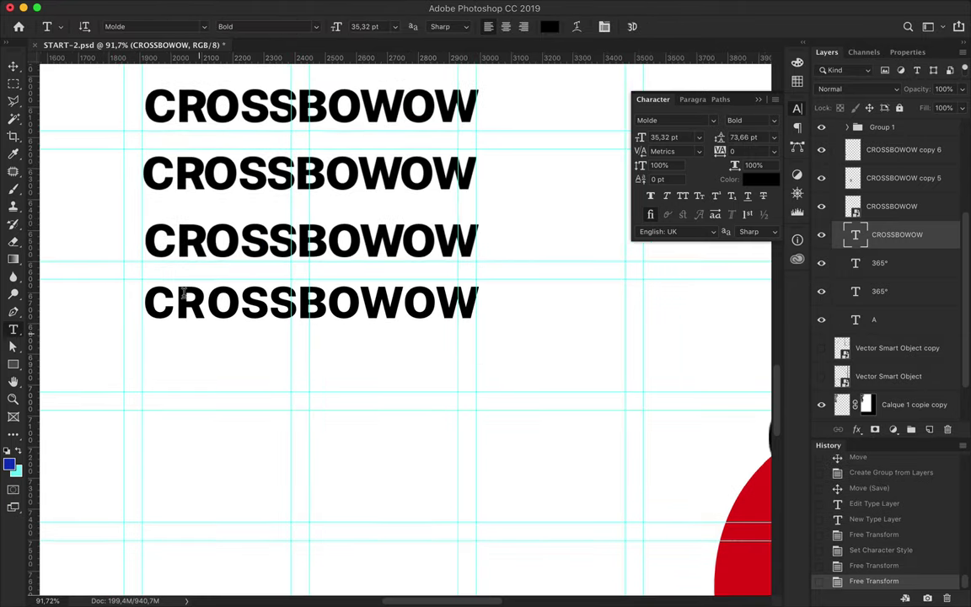
- Copy the bottom CROSSBOWOW line up and delete the extra bottom line
key("v")
scroll(337, 379, "up", 3)
mouse_move(375, 426)
left_mouse_down()
mouse_move(367, 172)
mouse_move(368, 337)
left_mouse_up()
key("Delete")
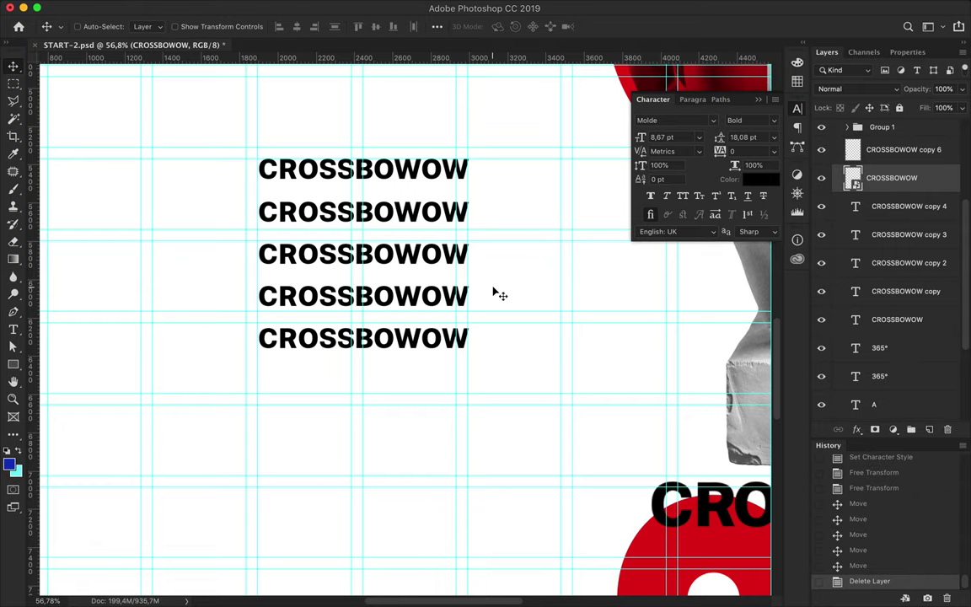
- Add a sixth CROSSBOWOW line and distribute all six lines evenly
left_click_drag(362, 337, 362, 379)
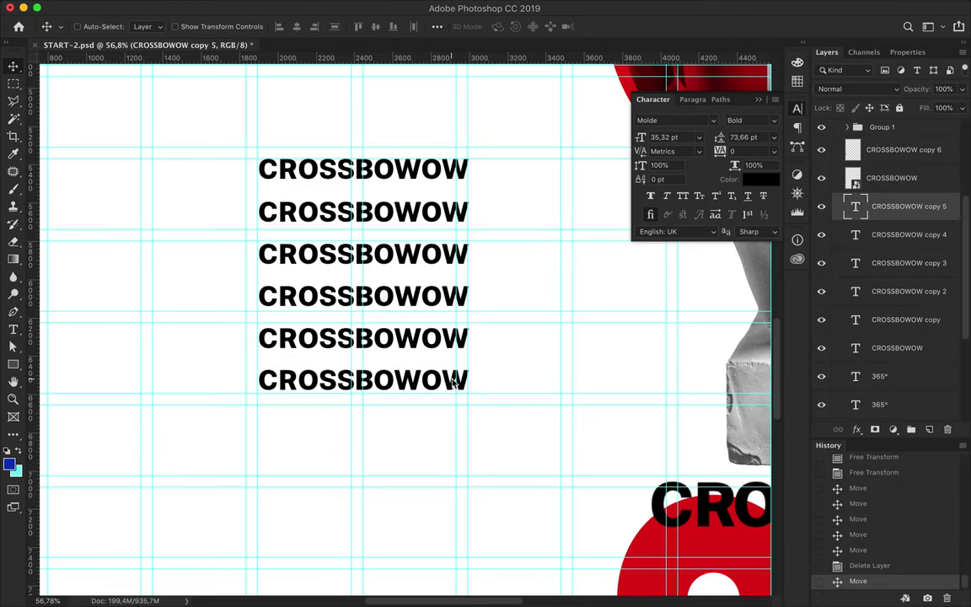
left_click(880, 346, "shift")
left_click(437, 27)
- Set letter spacing to 200 on line 2 and 400 on line 3
left_click(377, 128)
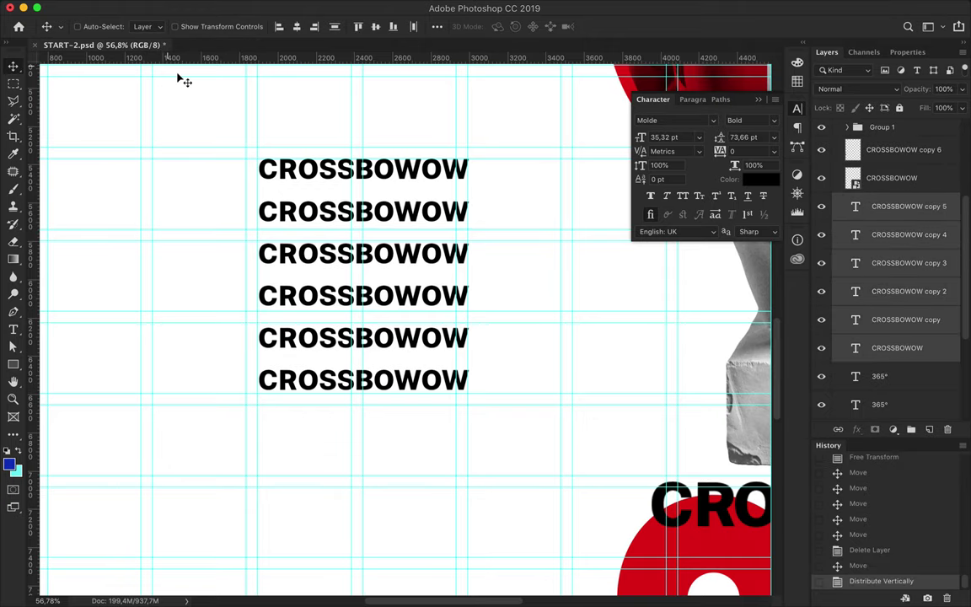
left_click(334, 195)
left_click(753, 151)
type("200")
key("Return")
left_click(444, 255)
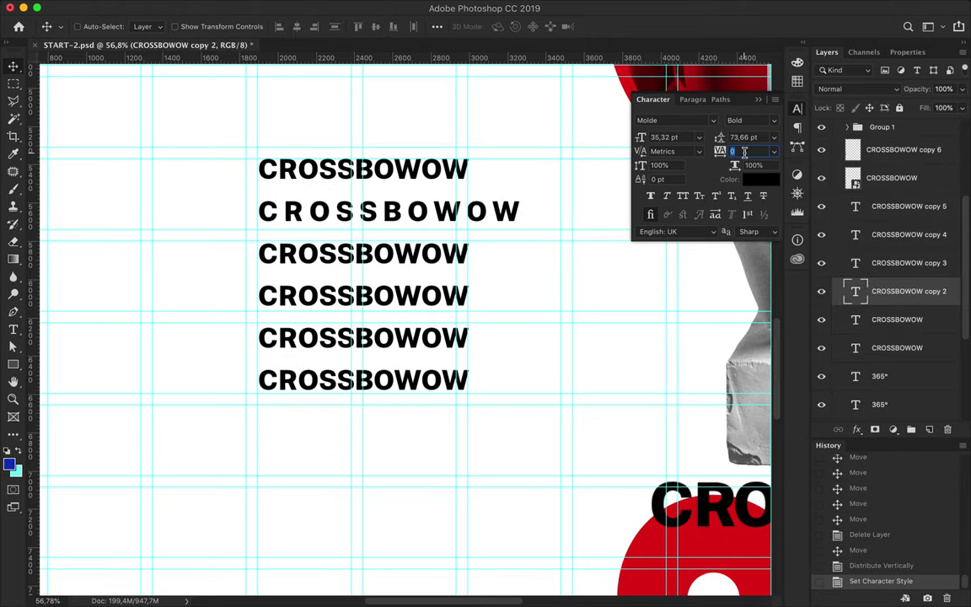
left_click(744, 150)
type("400")
key("Return")
- Set letter spacing to 600 on line 4 and 800 on line 5
type("600")
key("Return")
left_click(418, 314)
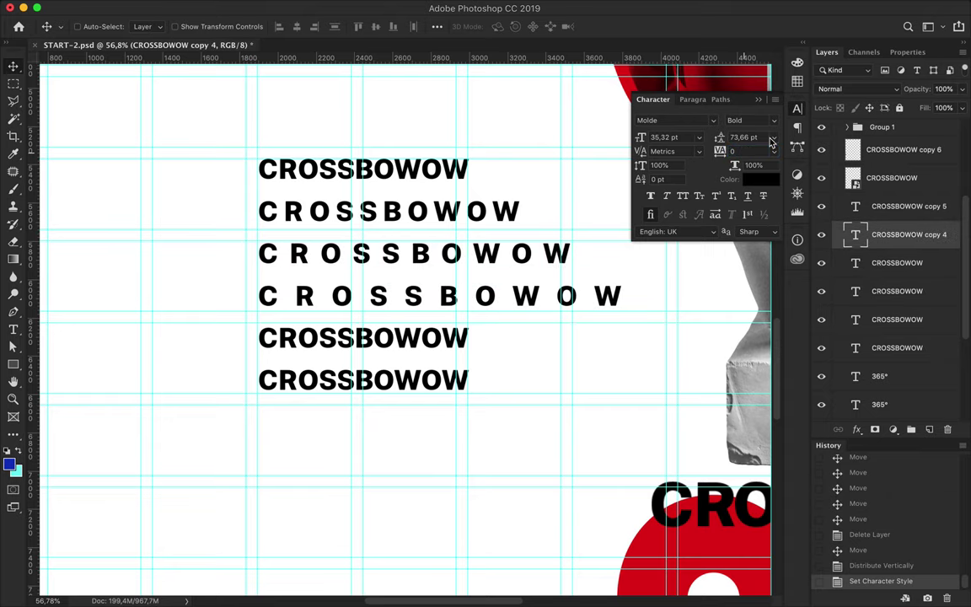
left_click(744, 150)
type("800")
key("Return")
- Widen the kerning between R and O in line 6, settling on 2200
double_click(325, 384)
left_click(737, 150)
left_click(684, 151)
type("800")
key("Return")
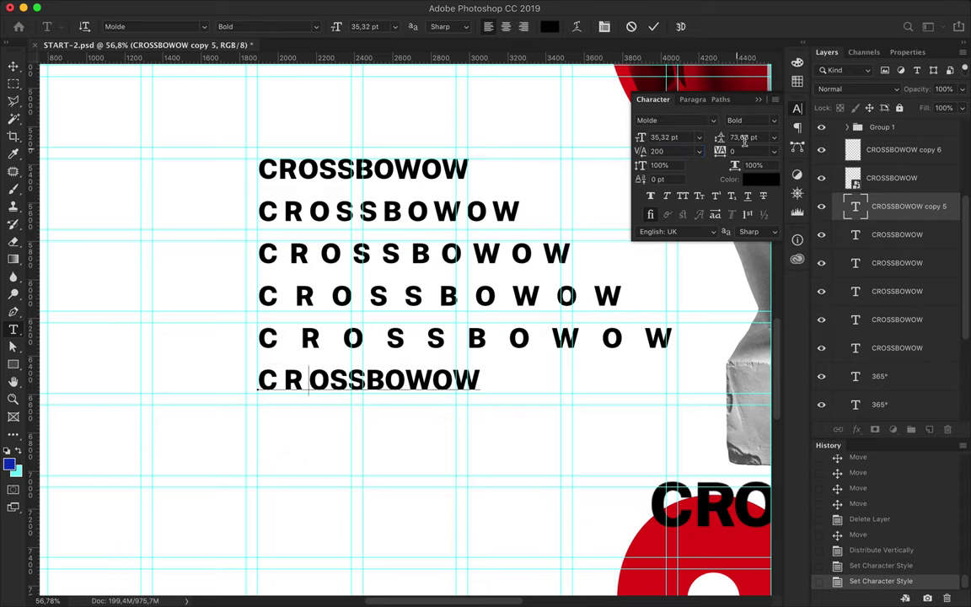
key("shift+Up")
key("shift+Up")
key("shift+Up")
key("shift+Up")
key("shift+Up")
key("shift+Up")
key("shift+Up")
key("shift+Up")
key("shift+Up")
key("shift+Up")
key("shift+Up")
key("shift+Up")
type("200")
key("Return")
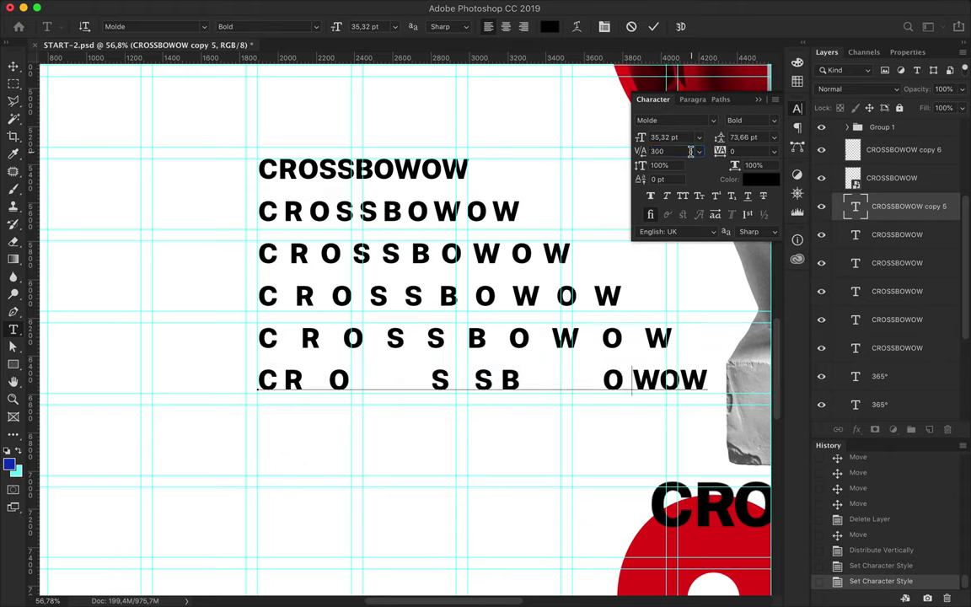
type("4400")
key("Return")
type("2200")
key("Return")
scroll(279, 202, "down", 3)
scroll(264, 329, "left", 3)
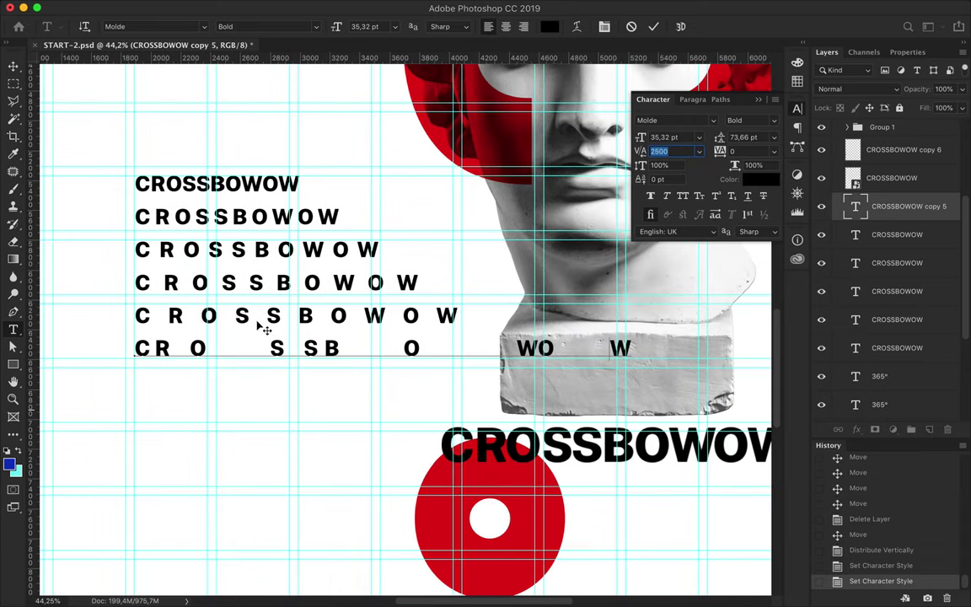
- Set kerning gaps of 1600 in line 5 and 2800 in line 4
left_click(362, 317)
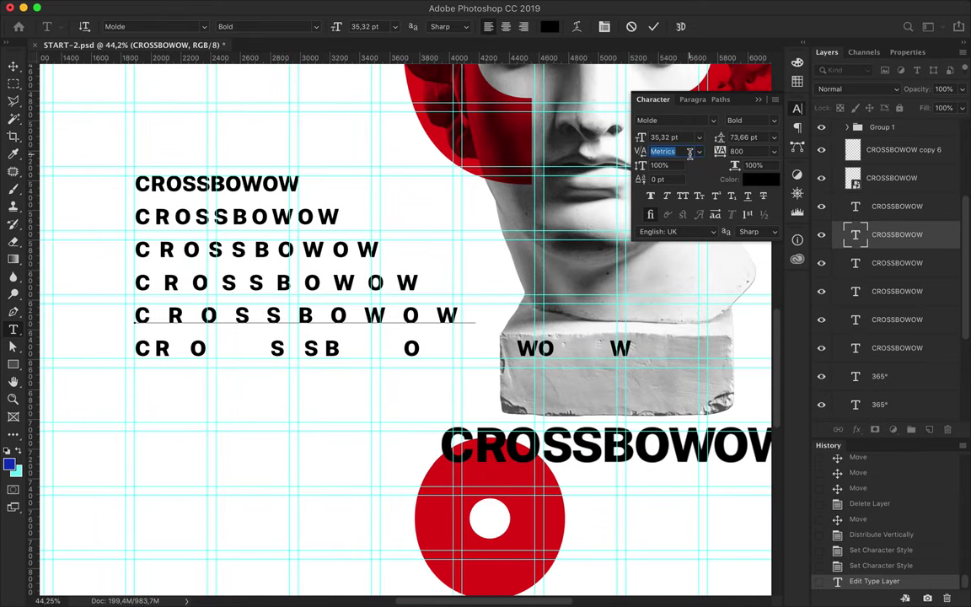
type("1000")
key("Return")
type("1600")
key("Return")
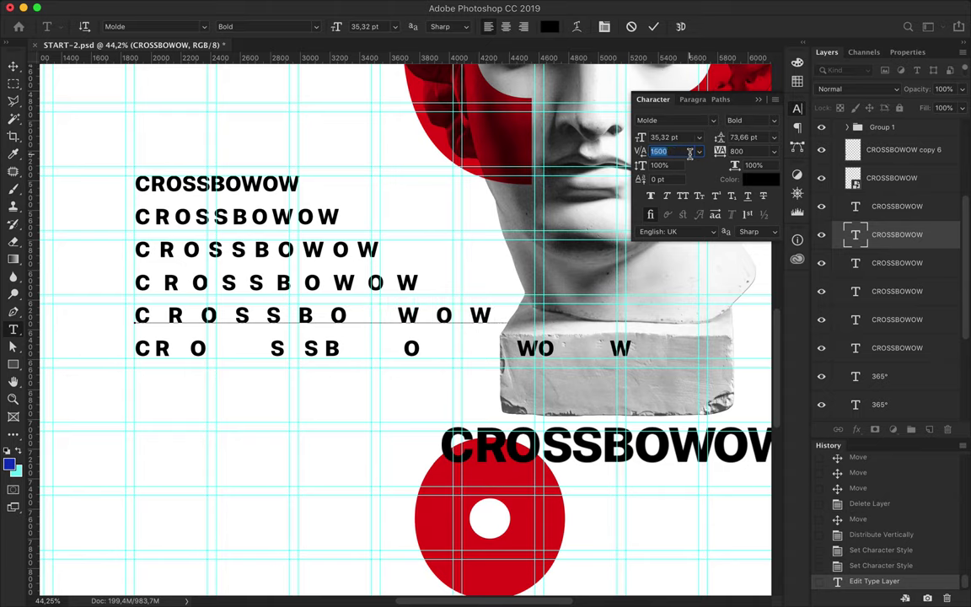
left_click(335, 287)
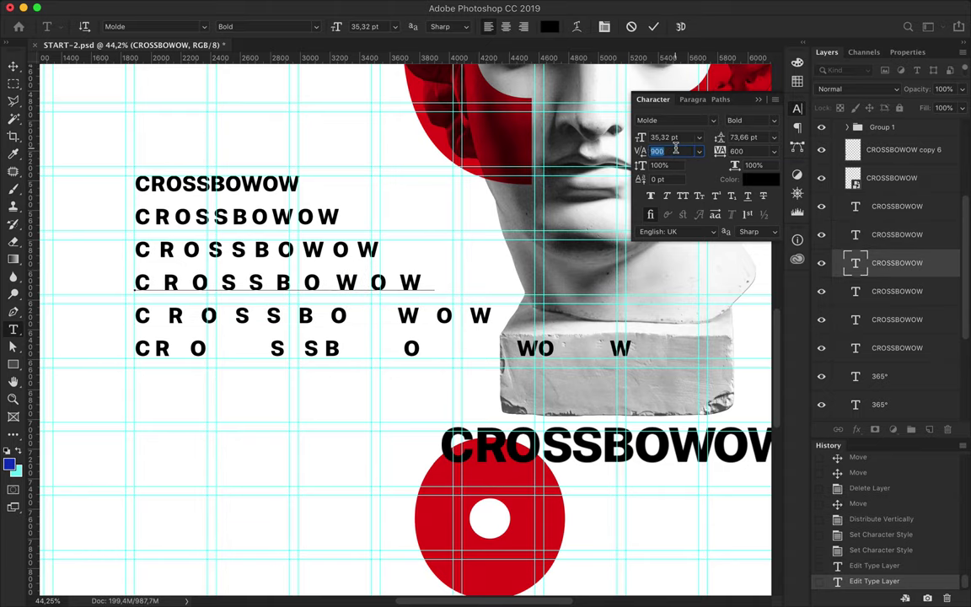
type("2300")
key("Return")
type("2800")
key("Return")
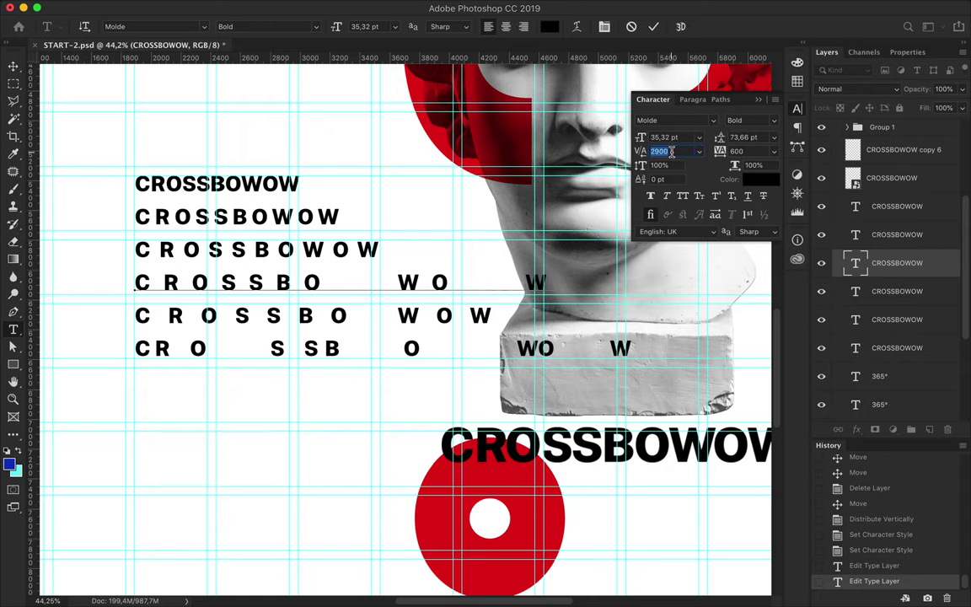
key("Escape")
key("v")
- Grade the line weights down the stack: Thin, Light, Regular, then Semibold
left_click(256, 190, "ctrl")
left_click(270, 202, "ctrl")
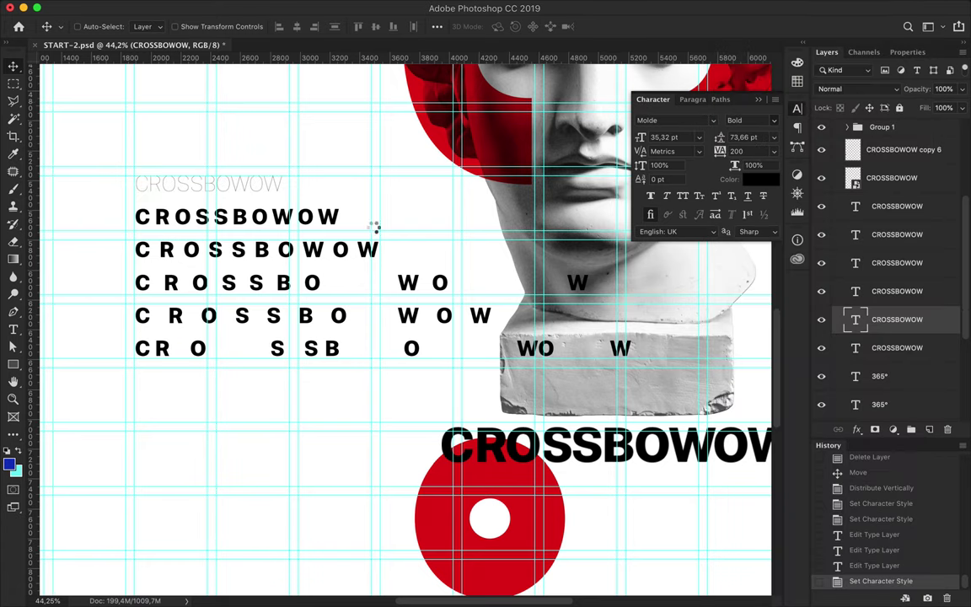
left_click(746, 121)
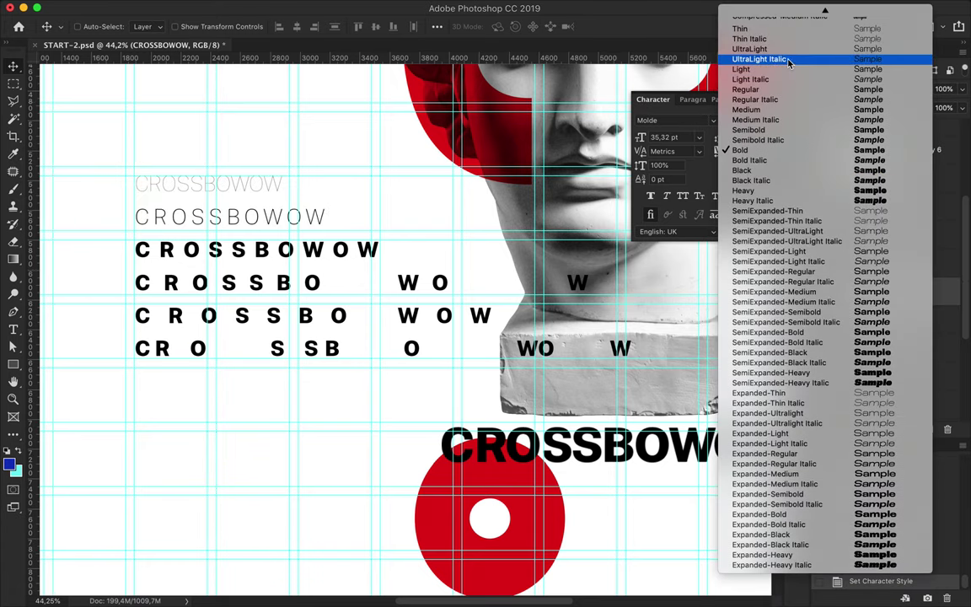
left_click(786, 69)
left_click(746, 121)
scroll(758, 101, "up", 2)
left_click(758, 76)
left_click(408, 317)
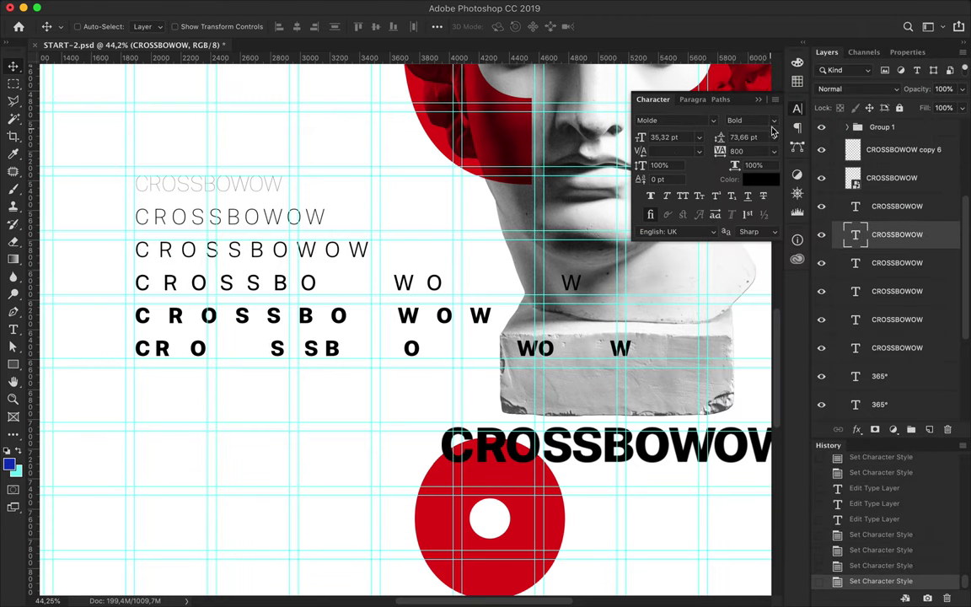
left_click(773, 123)
left_click(775, 184)
key("alt+bracketright")
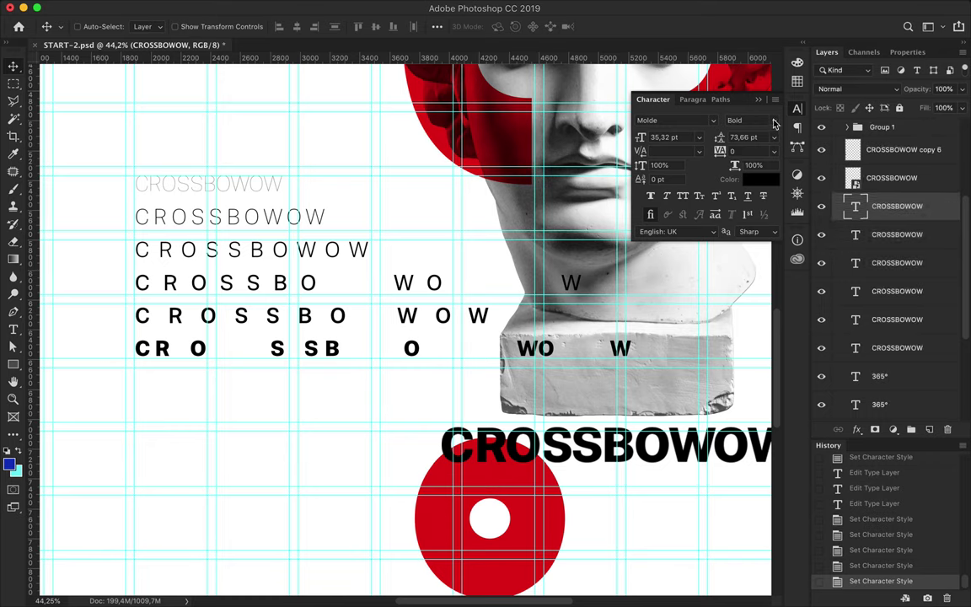
left_click(774, 124)
left_click(778, 94)
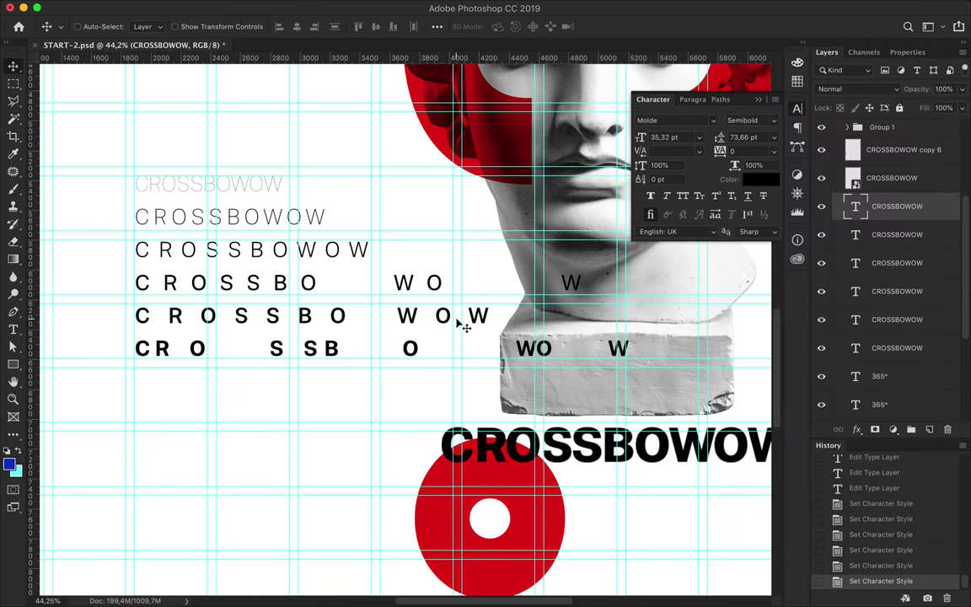
- Duplicate the bottom spaced line, placing the copy higher and to the left
scroll(463, 325, "down", 3)
scroll(310, 216, "down", 3)
scroll(345, 283, "up", 2)
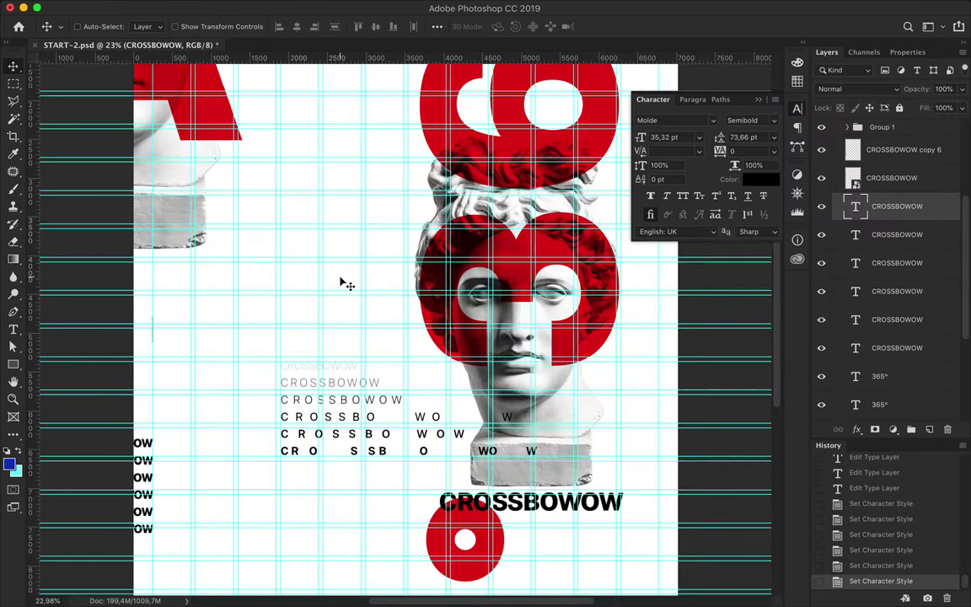
left_click_drag(391, 455, 278, 352)
- Change the copied spaced CROSSBOWOW line to the Heavy weight
left_click(773, 120)
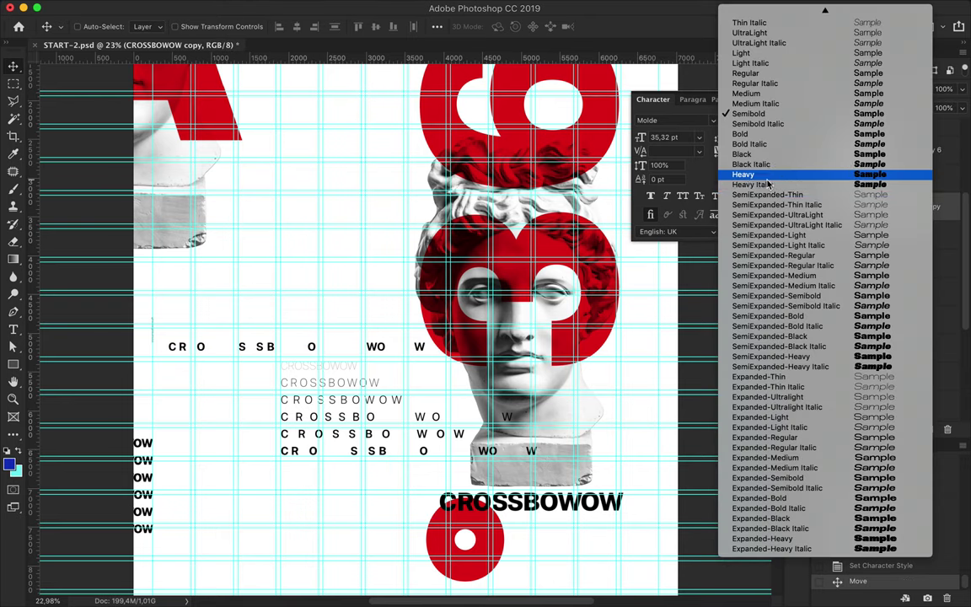
left_click(743, 175)
scroll(268, 349, "up", 2)
double_click(252, 349)
left_click(229, 357)
- Duplicate the heavy line and stretch the copy to about 1000% size
left_click_drag(229, 357, 234, 307)
key("ctrl+t")
scroll(253, 308, "down", 2)
mouse_move(311, 301)
left_mouse_down()
mouse_move(312, 246)
mouse_move(350, 268)
left_mouse_up()
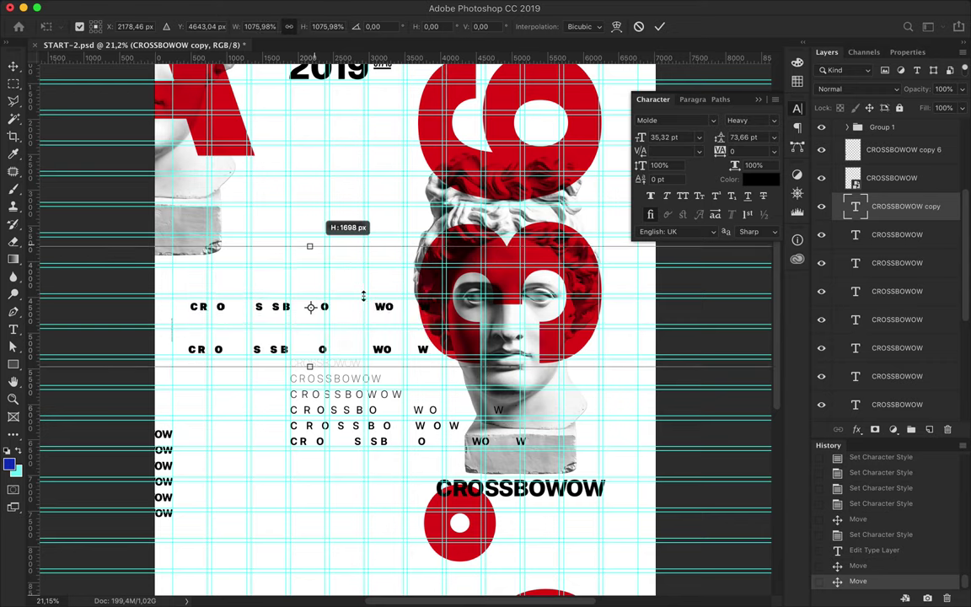
key("Return")
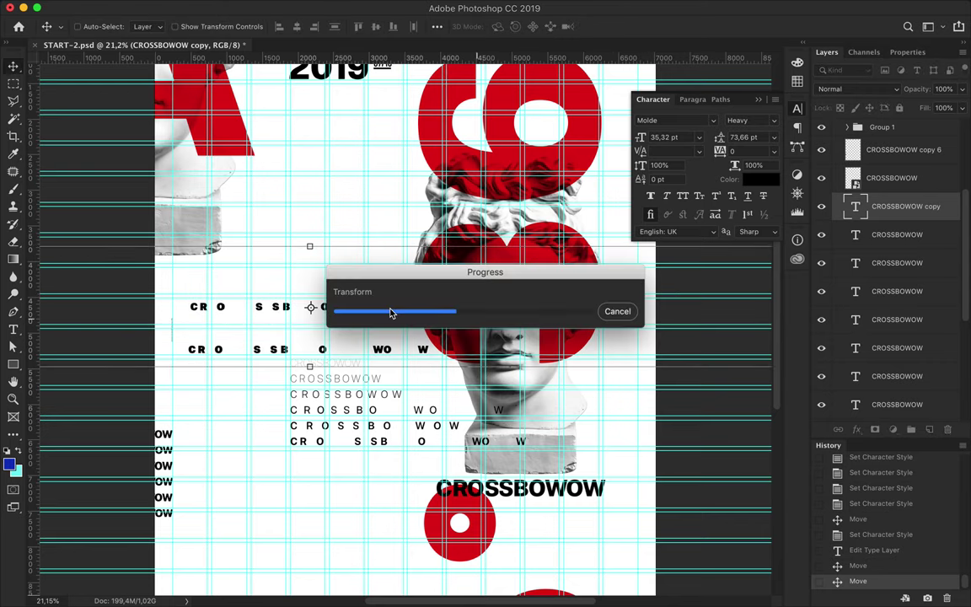
- Position the giant CROSSBOWOW copies at the poster's left edge and lower area
left_click_drag(390, 312, 285, 311)
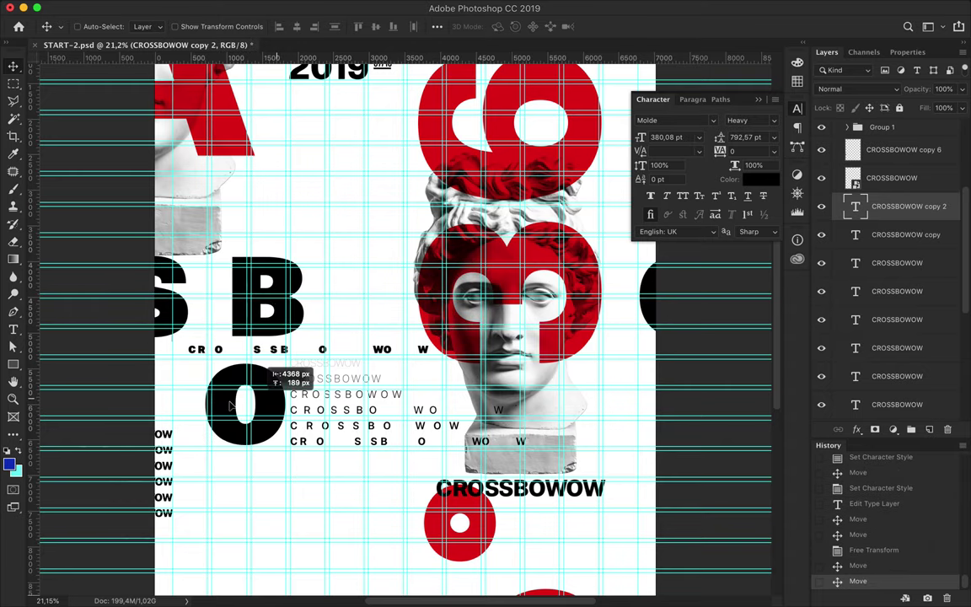
mouse_move(684, 379)
left_mouse_down()
mouse_move(641, 406)
mouse_move(61, 388)
left_mouse_up()
scroll(61, 389, "down", 2)
left_click_drag(61, 389, 287, 459)
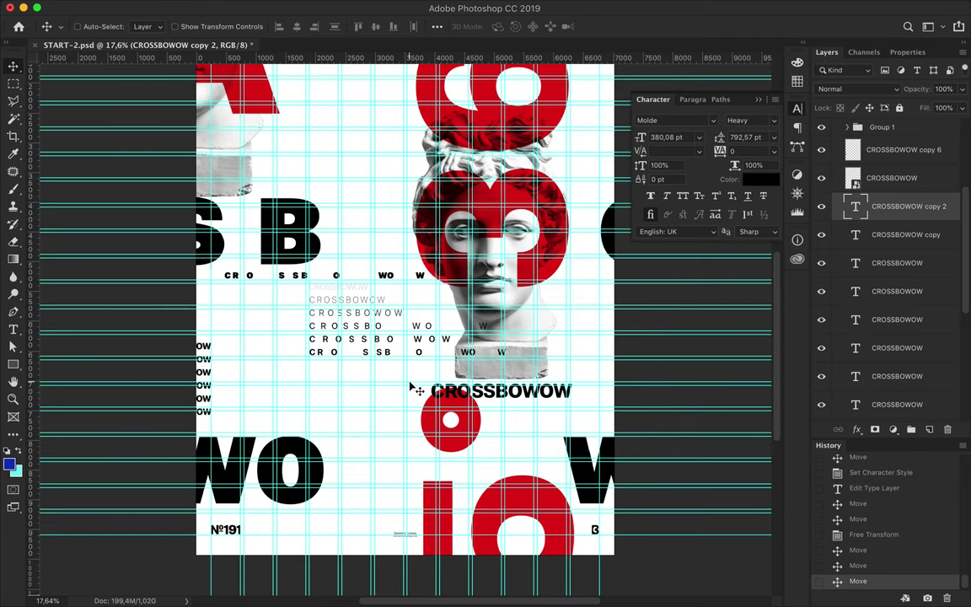
scroll(287, 455, "up", 3)
left_click(319, 320)
- Select the 2019 date group and shift it left
scroll(318, 320, "down", 2)
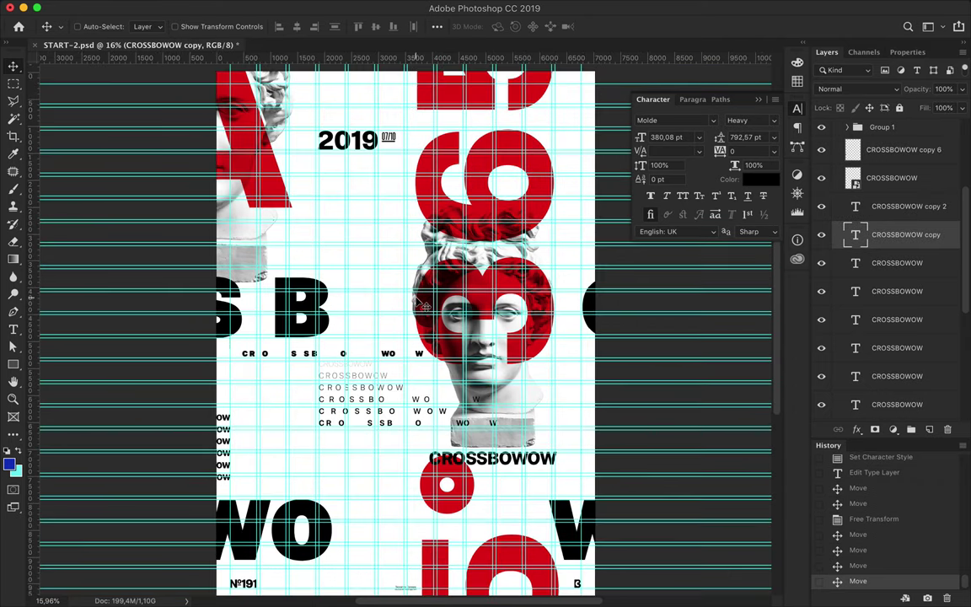
left_click(387, 177)
mouse_move(390, 177)
left_mouse_down()
mouse_move(318, 184)
mouse_move(364, 210)
left_mouse_up()
- Reposition the 2019 date toward the poster's top left
key("ctrl+z")
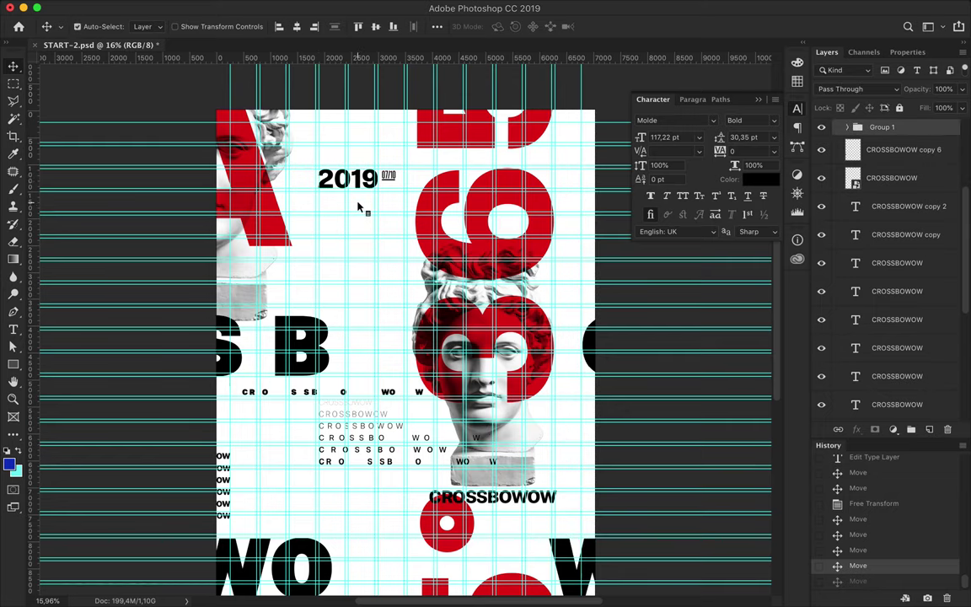
left_click_drag(444, 173, 371, 210)
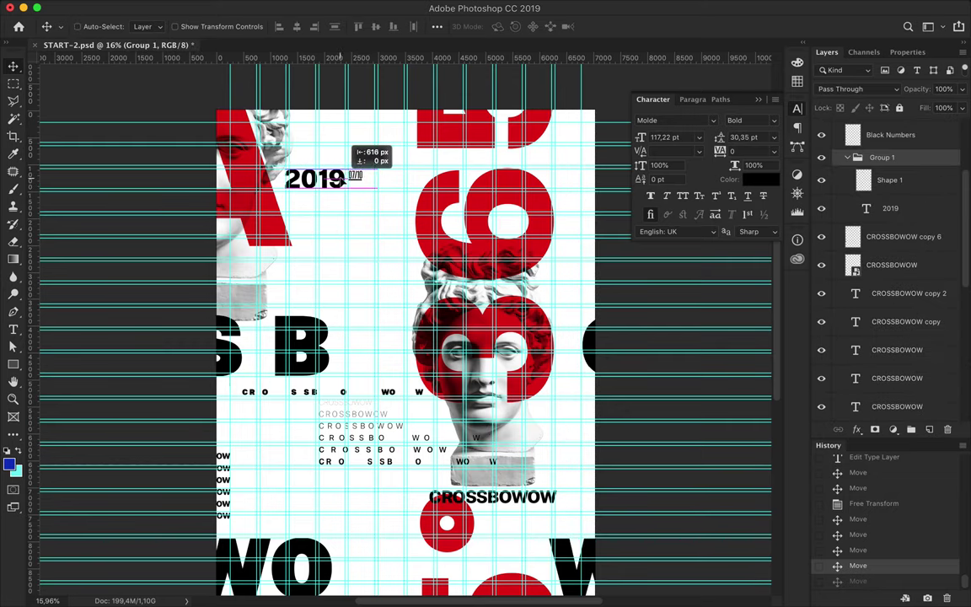
scroll(371, 213, "down", 3)
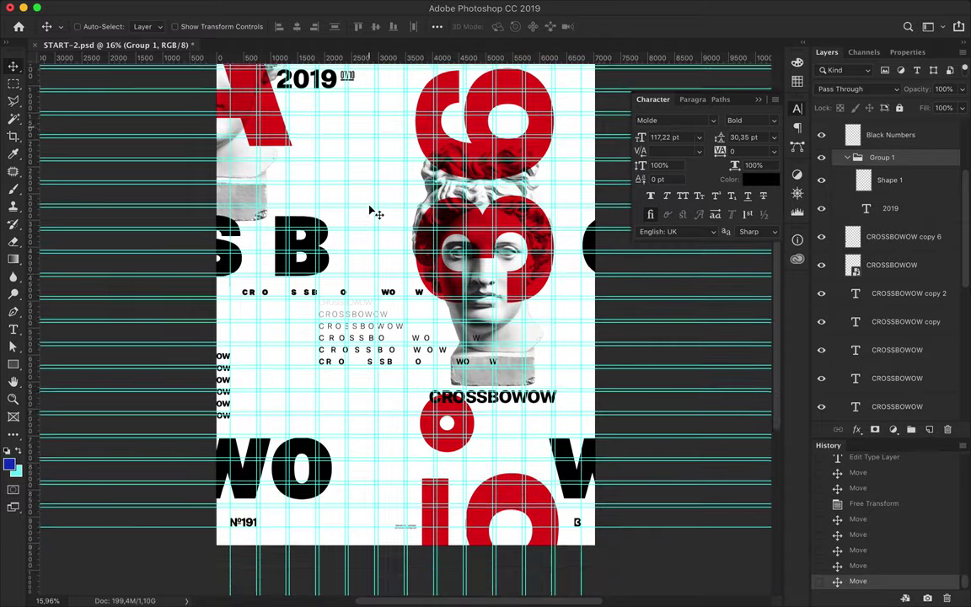
scroll(370, 212, "down", 2)
- Add a -90° rotated copy of the spaced line at top right and hide guides
mouse_move(395, 346)
left_mouse_down()
mouse_move(554, 427)
mouse_move(228, 463)
mouse_move(548, 237)
mouse_move(541, 122)
left_mouse_up()
key("ctrl+t")
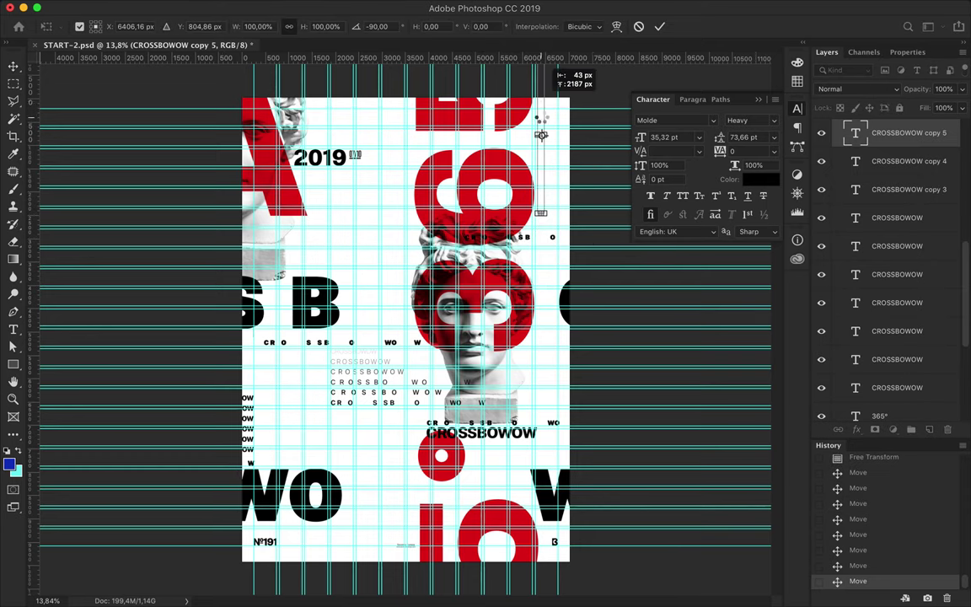
key("Return")
key("ctrl+semicolon")
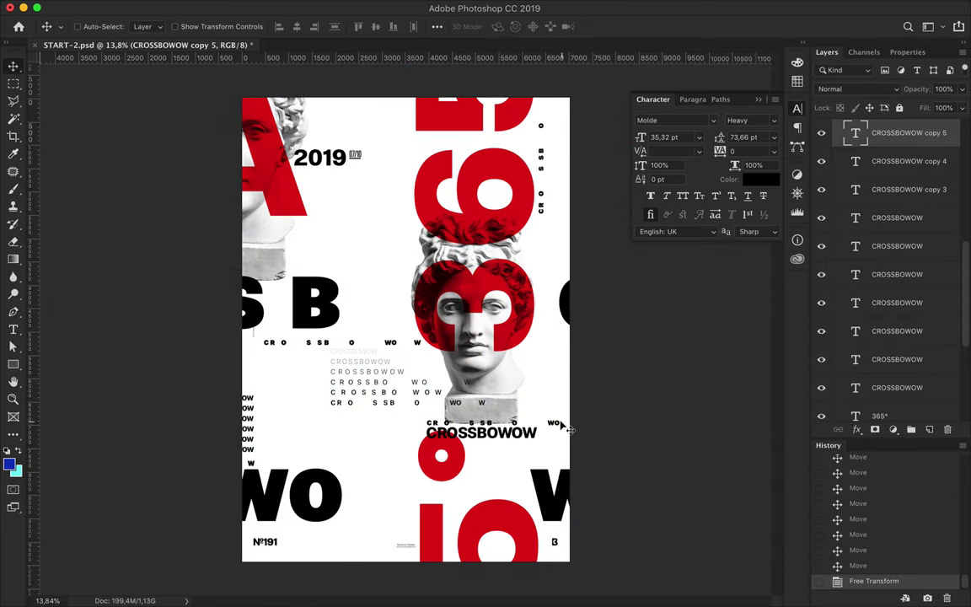
left_click_drag(515, 423, 516, 428)
left_click(345, 350, "ctrl")
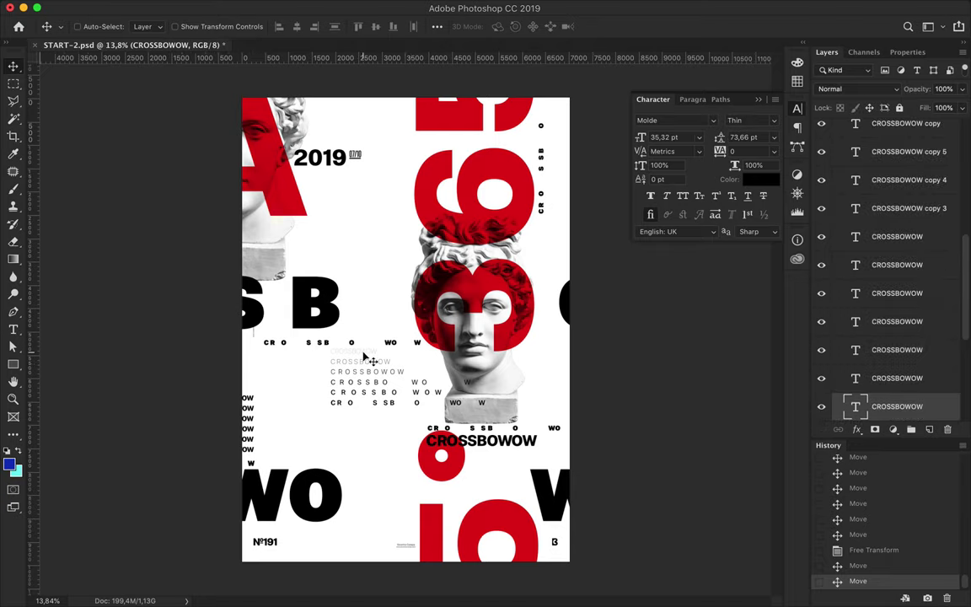
- Set the bottom line to Regular and the second CROSSBOWOW line to Bold
scroll(406, 329, "up", 5)
left_click(750, 120)
left_click(712, 224)
left_click(749, 120)
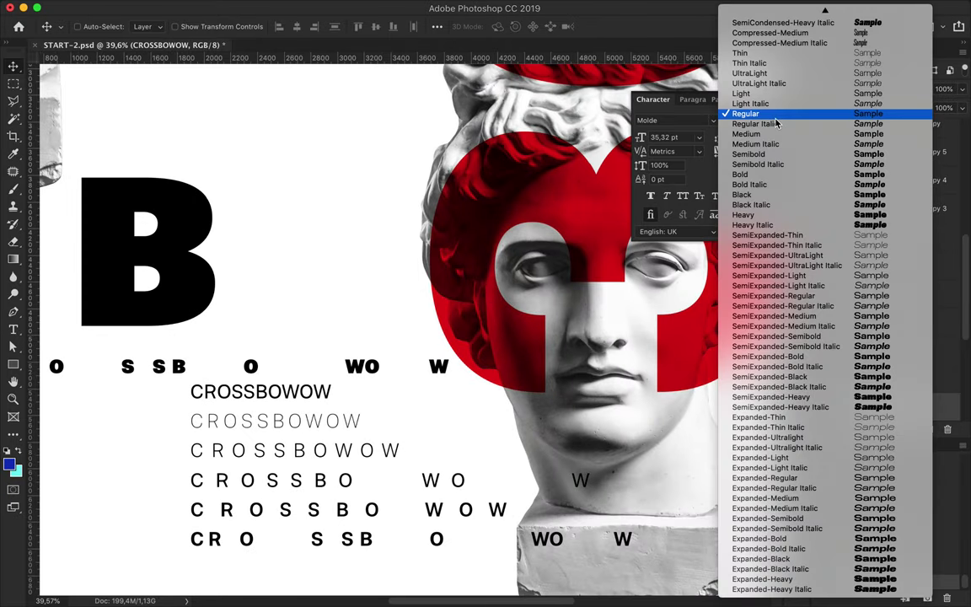
left_click(742, 126)
left_click(346, 423, "ctrl")
left_click(740, 121)
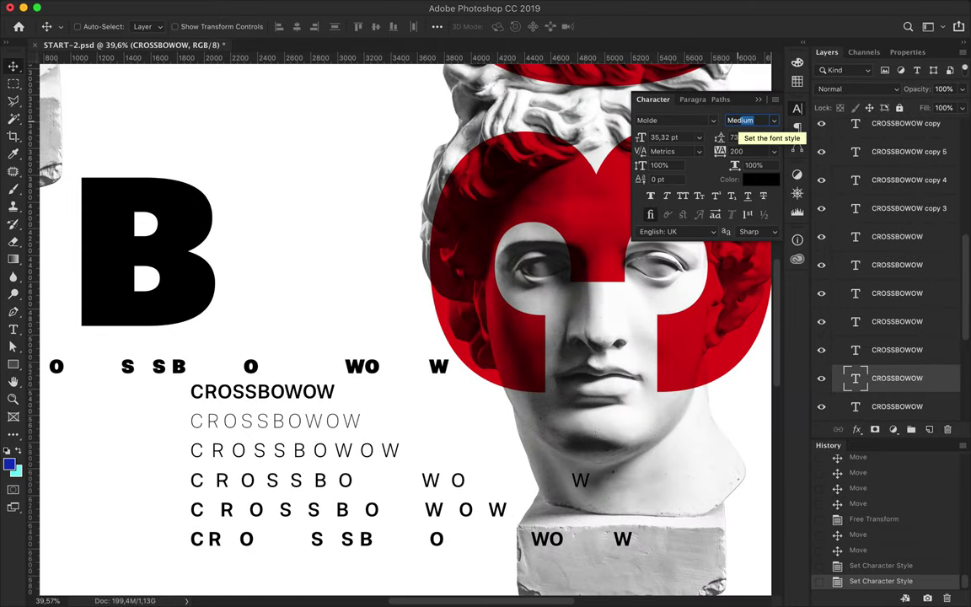
type("Bold")
key("Return")
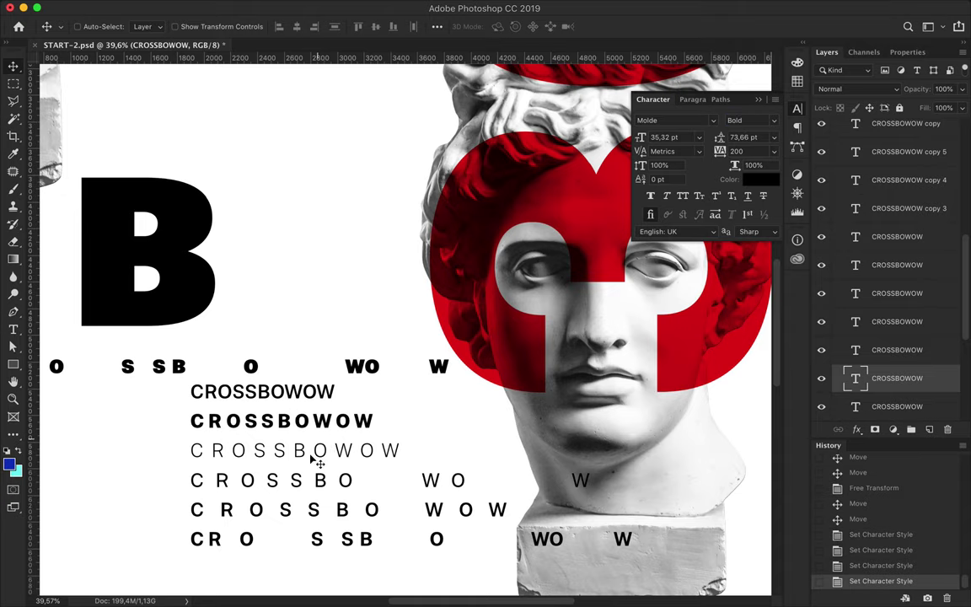
- Make the fourth stacked CROSSBOWOW line Bold
left_click(380, 477, "ctrl")
left_click(341, 435, "ctrl")
left_click(750, 120)
left_click(774, 177)
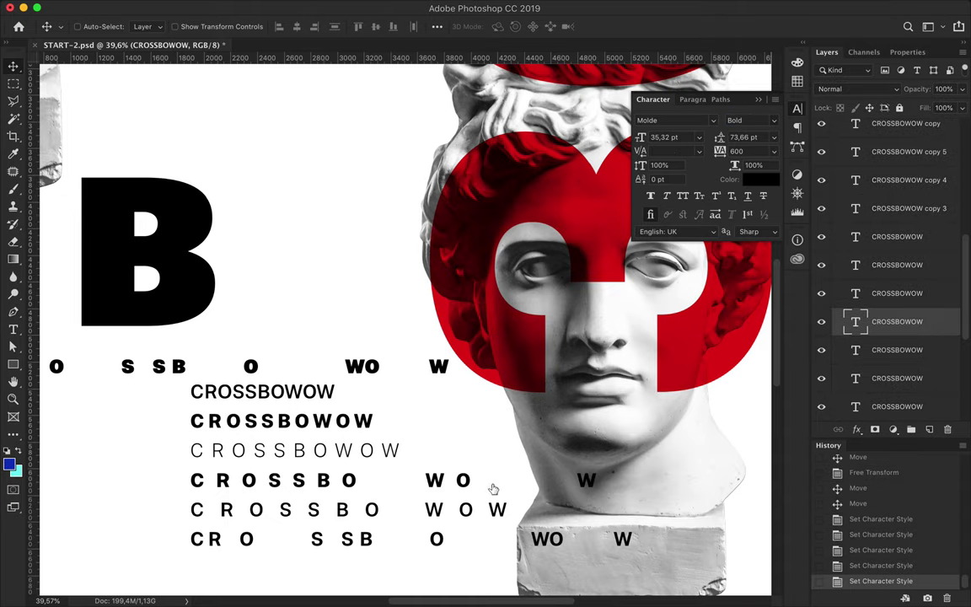
- Try saving the poster with Ctrl+S and dismiss the file-size error
scroll(474, 490, "down", 2)
scroll(478, 492, "down", 3)
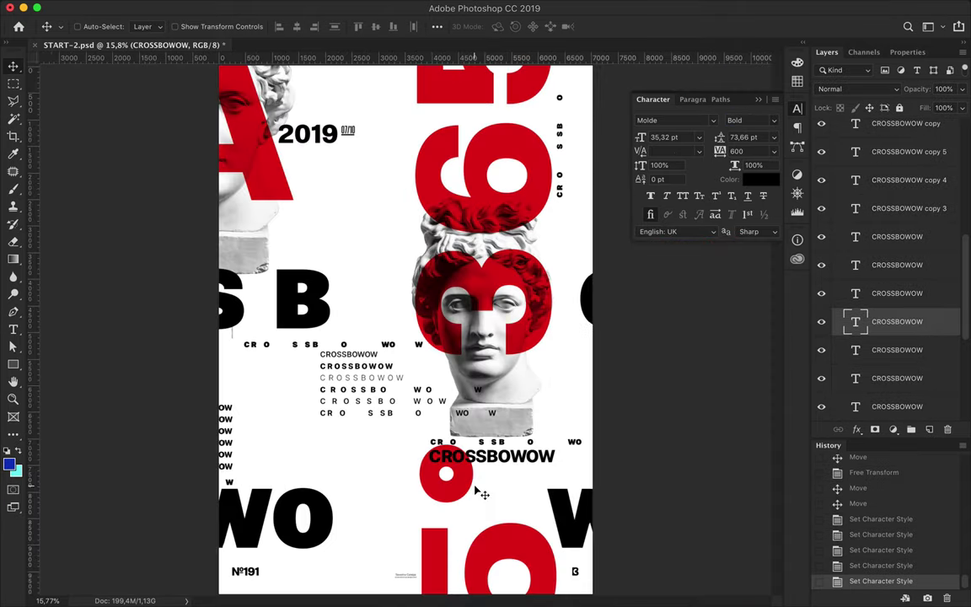
key("ctrl+s")
left_click(487, 384, "ctrl")
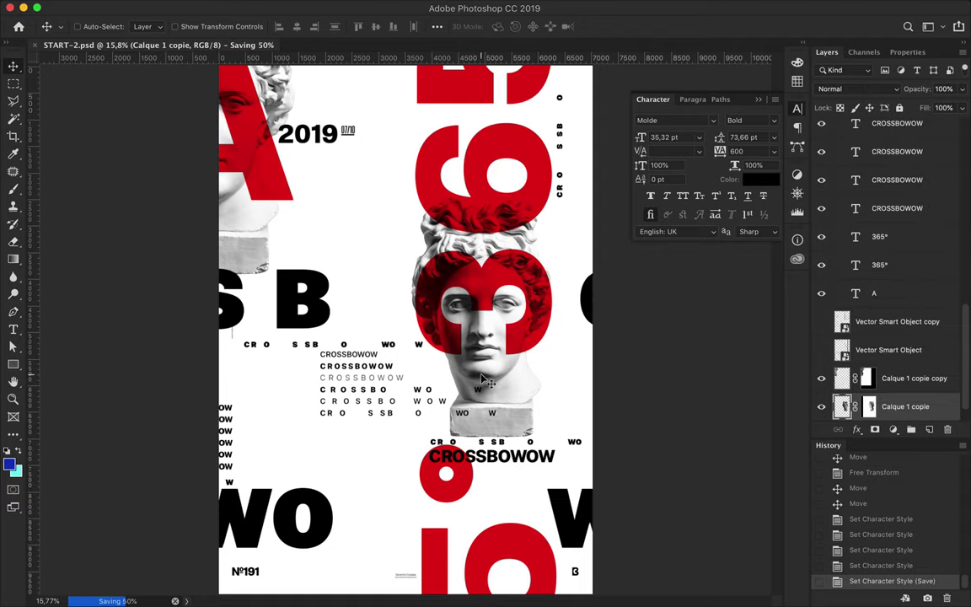
left_click(584, 225)
- Save the poster as START-3.psb in Large Document Format with compatibility kept
key("ctrl+shift+s")
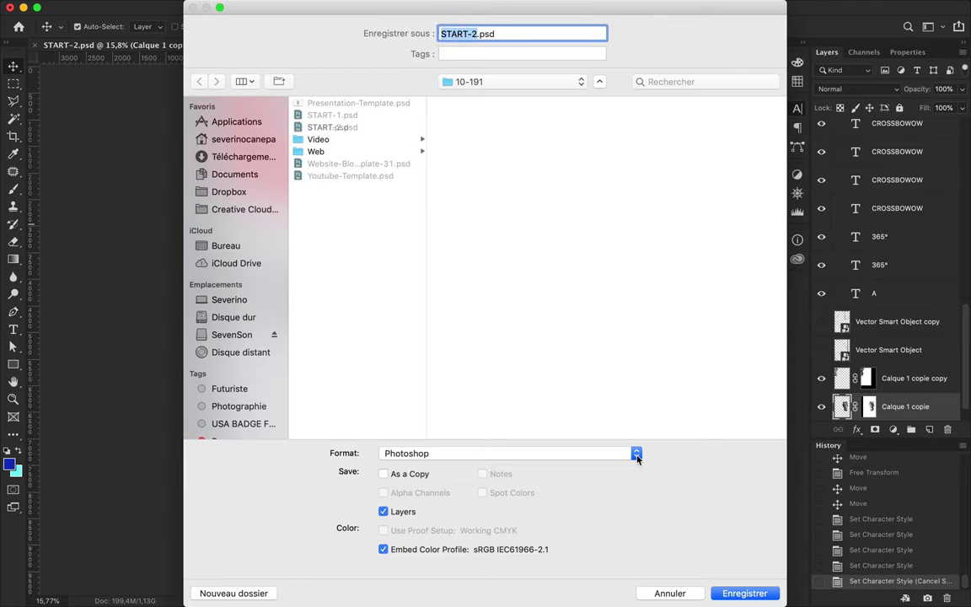
left_click(636, 456)
left_click(600, 468)
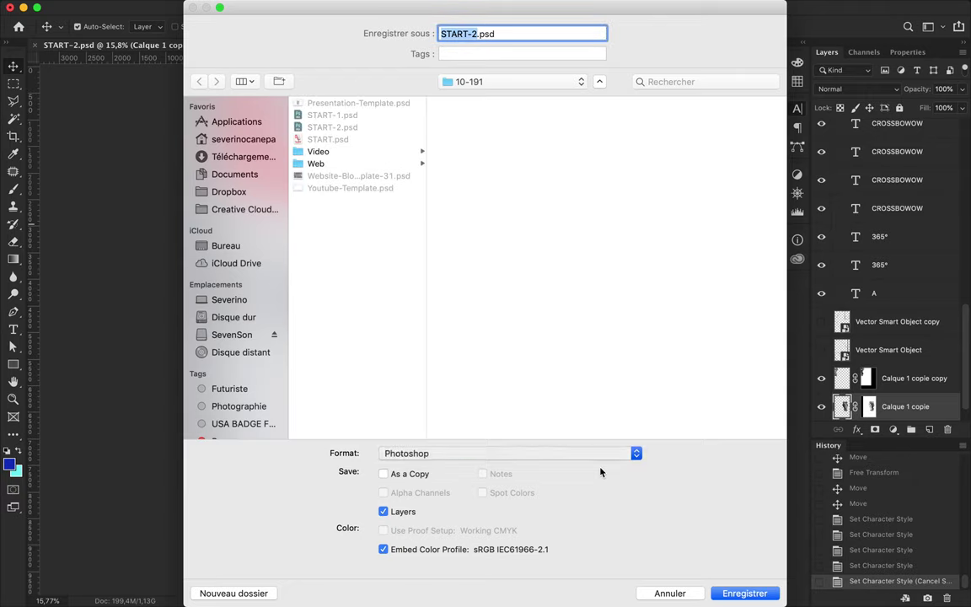
key("Return")
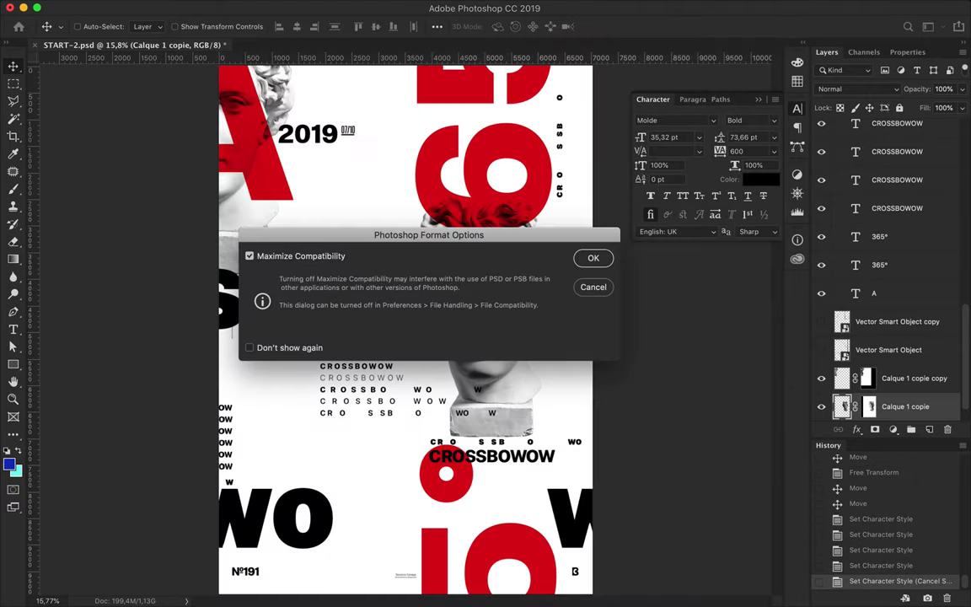
left_click(589, 258)
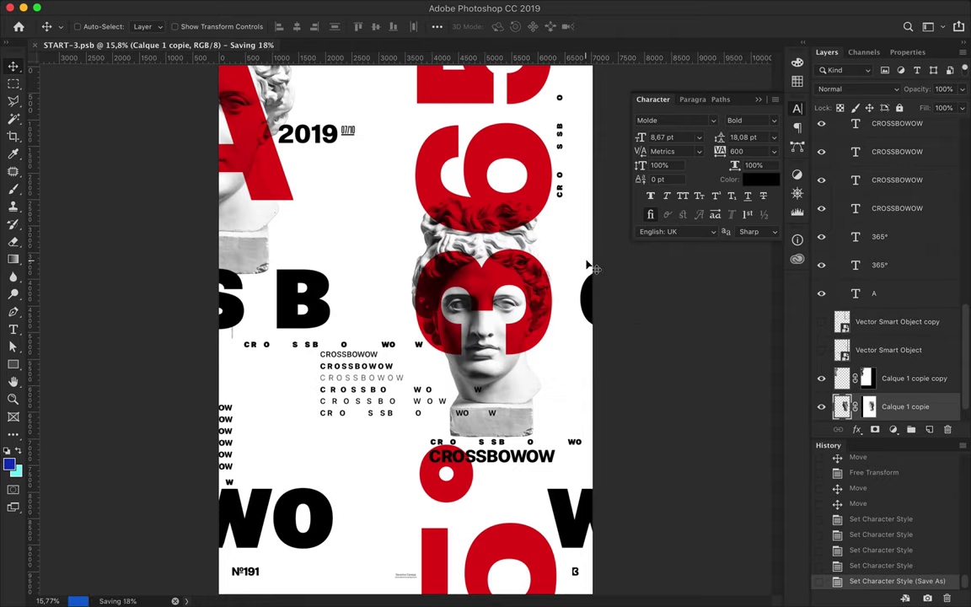
- Shift the thin and fifth CROSSBOWOW lines further left
left_click_drag(387, 377, 344, 377)
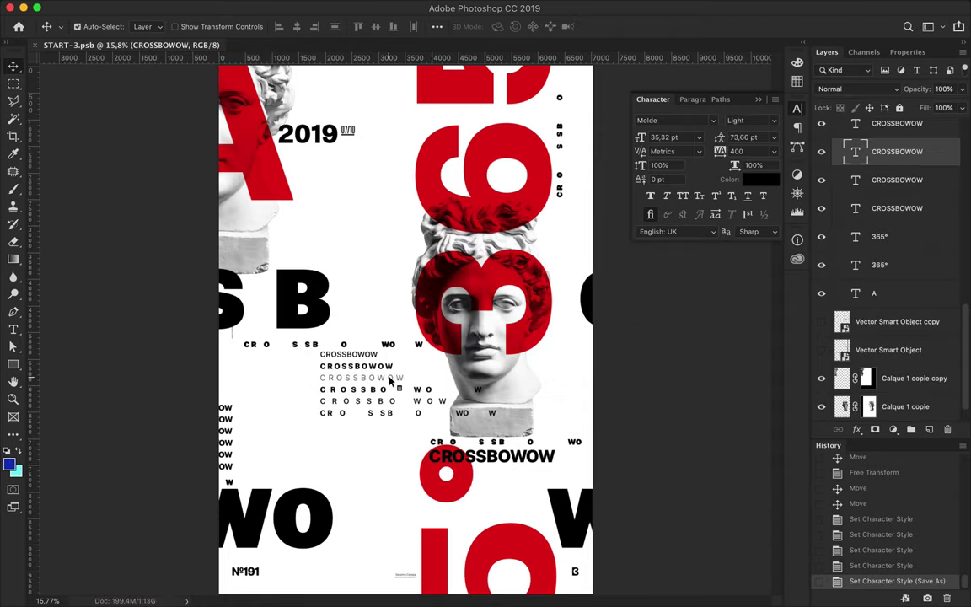
left_click_drag(434, 413, 368, 413)
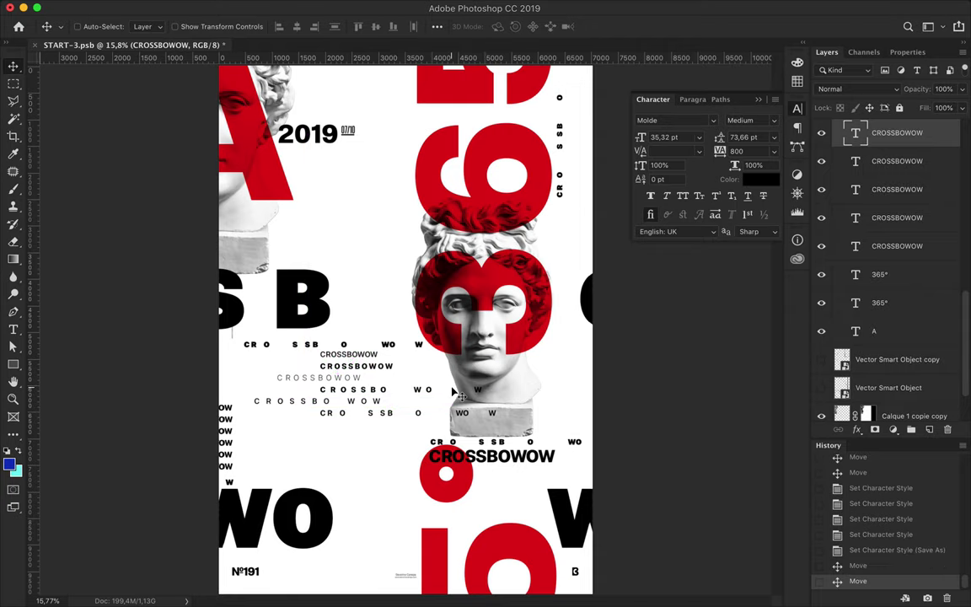
scroll(320, 124, "up", 5)
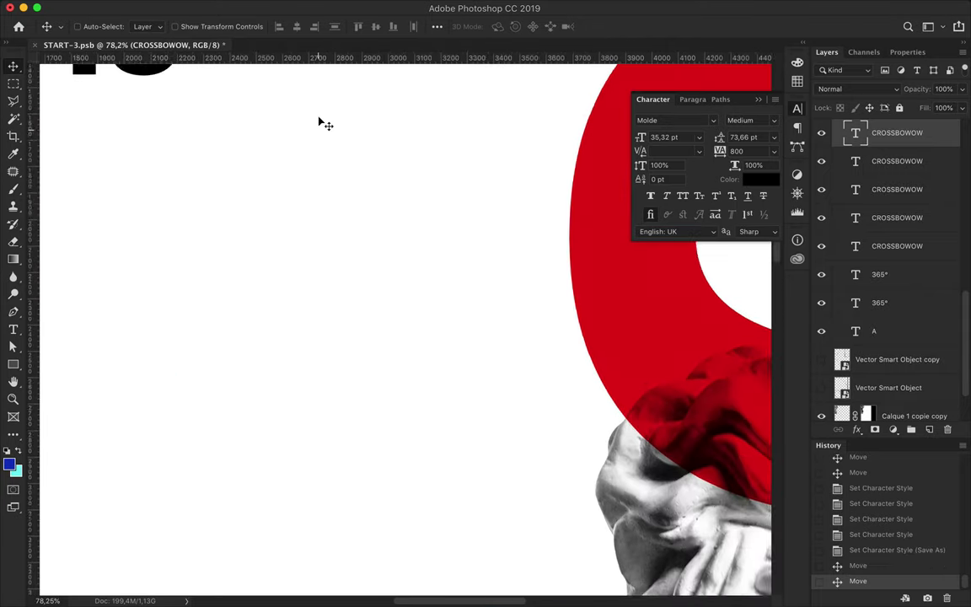
- Erase the underline beneath the 07/10 date with a rectangular marquee
left_click_drag(320, 124, 320, 328)
left_click(320, 326, "ctrl")
key("Up")
key("m")
left_click_drag(274, 317, 372, 337)
key("Delete")
key("ctrl+d")
key("ctrl+0")
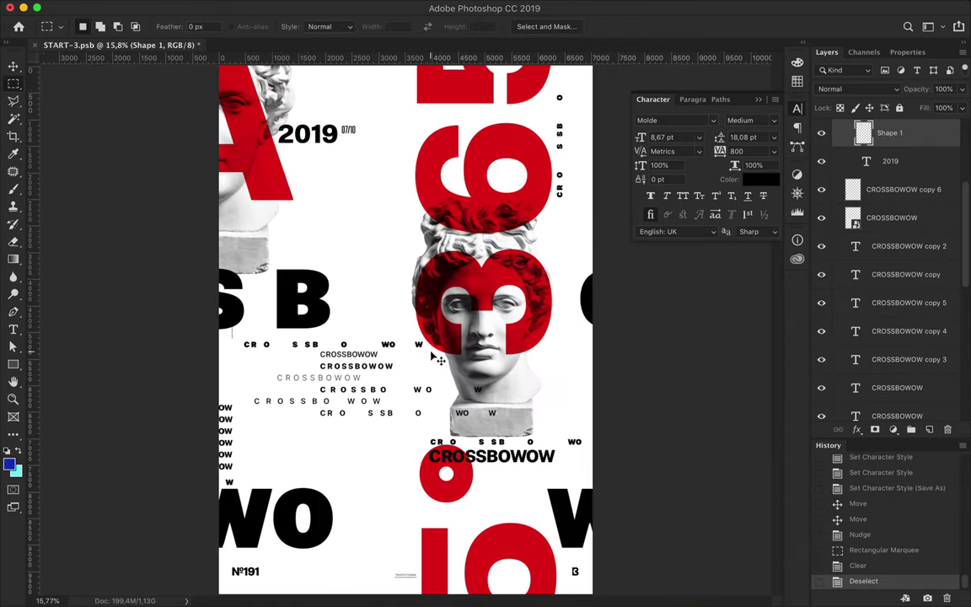
- Delete the Nº191 text layers and erase the leftover mark at the poster's bottom-left
key("v")
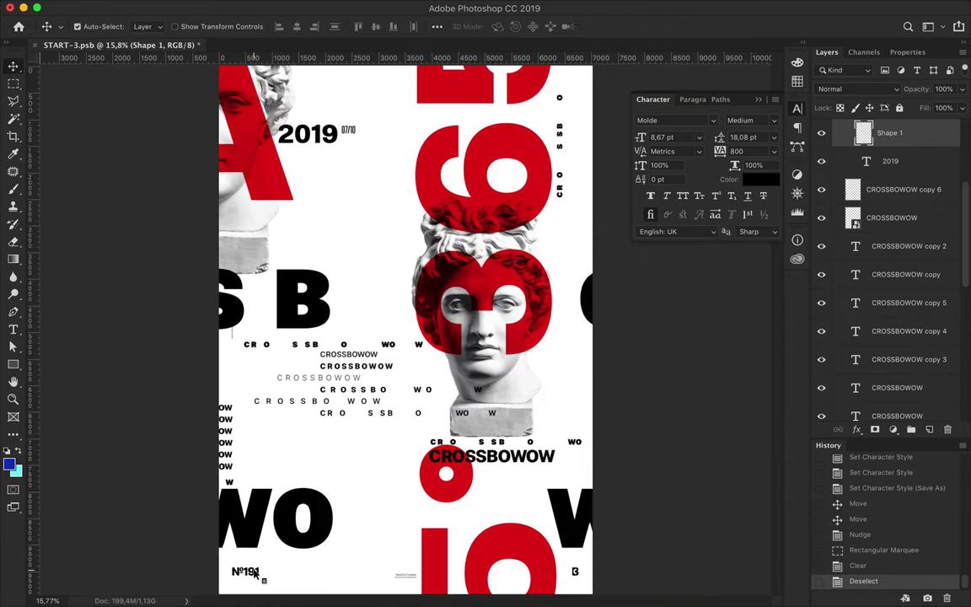
left_click(245, 572, "ctrl")
scroll(890, 221, "up", 2)
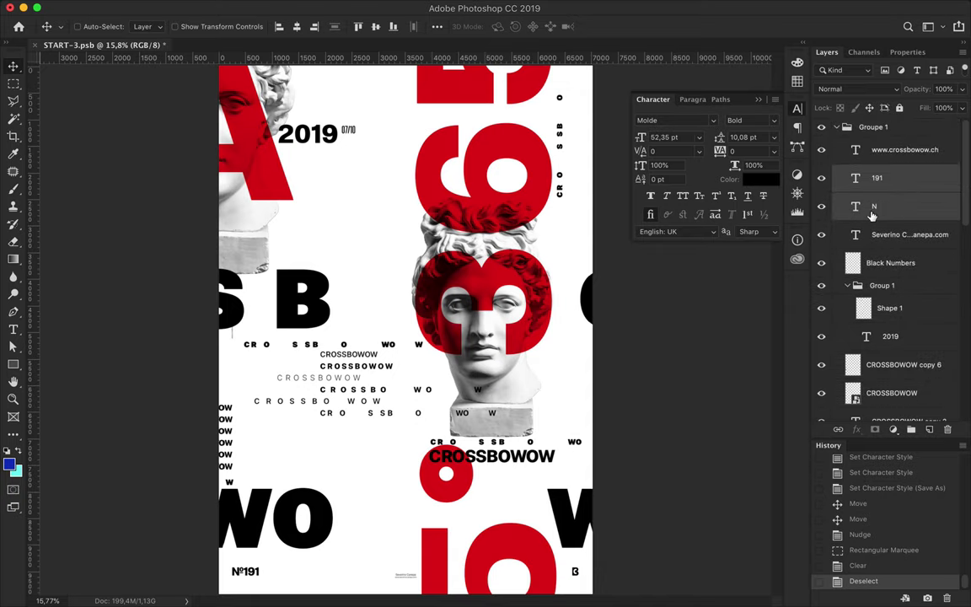
key("Delete")
scroll(893, 253, "down", 5)
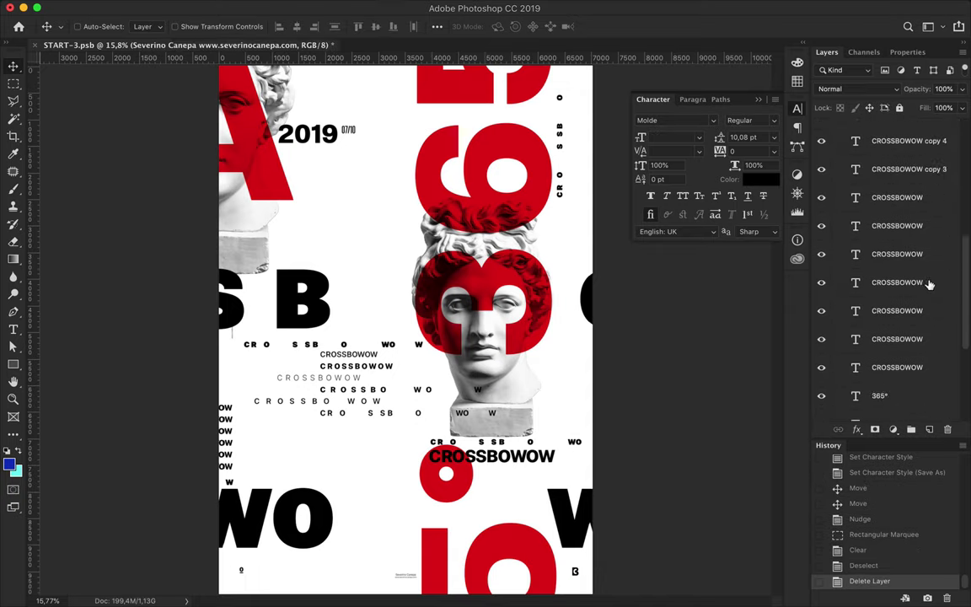
left_click(574, 575, "ctrl")
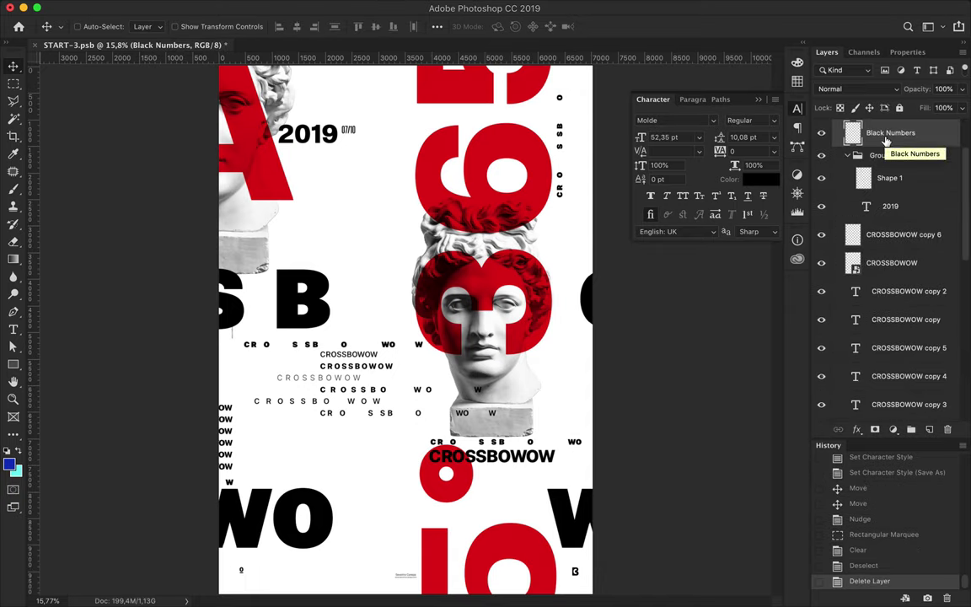
key("m")
left_click_drag(235, 556, 261, 583)
key("Delete")
- Add a new text line reading #191 in Bold
key("t")
left_click(345, 477)
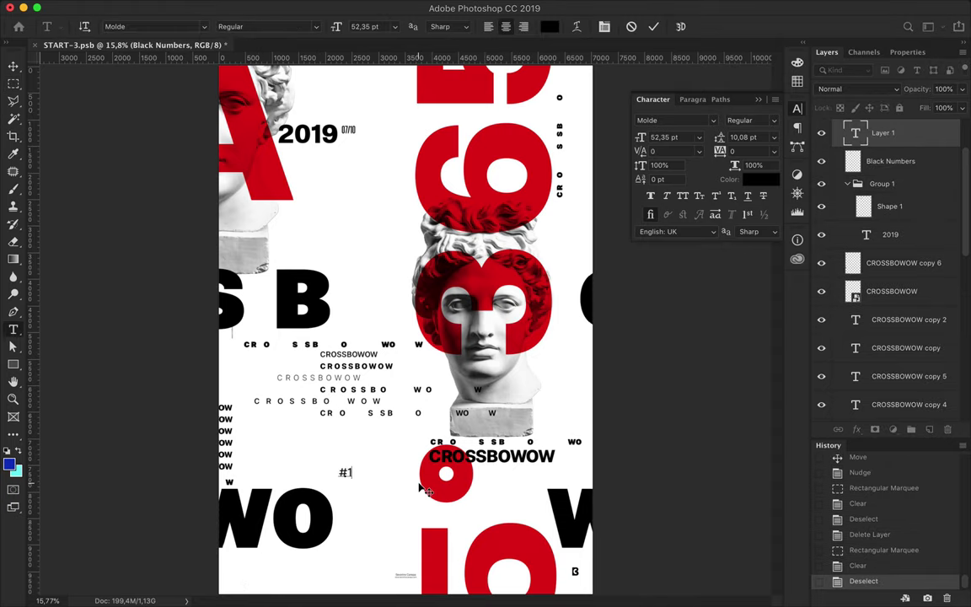
type("#191")
key("ctrl+Return")
left_click(748, 120)
left_click(741, 174)
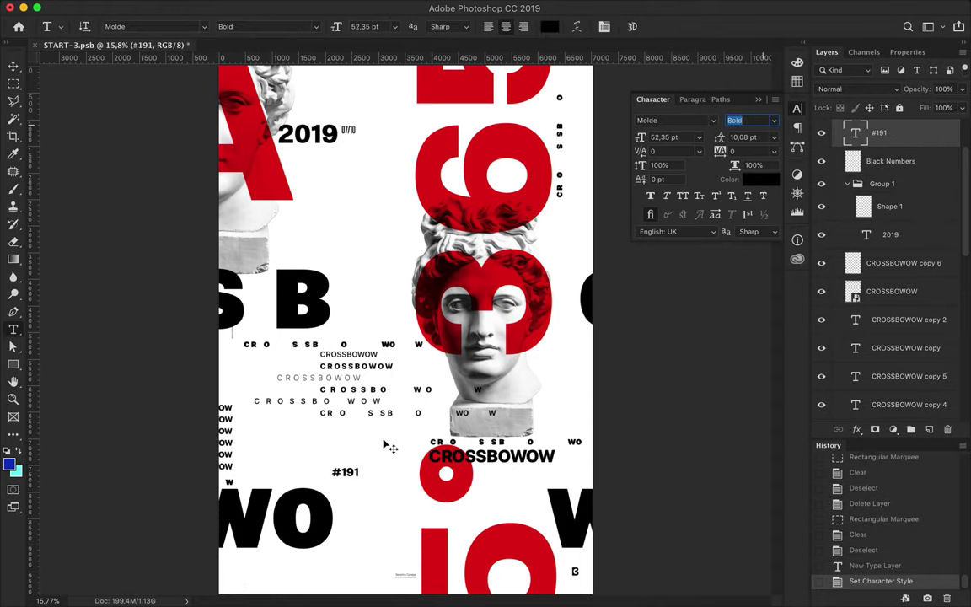
- Enlarge #191 to about 525% and place it at the poster's bottom-left
key("ctrl+t")
left_click_drag(344, 487, 298, 524)
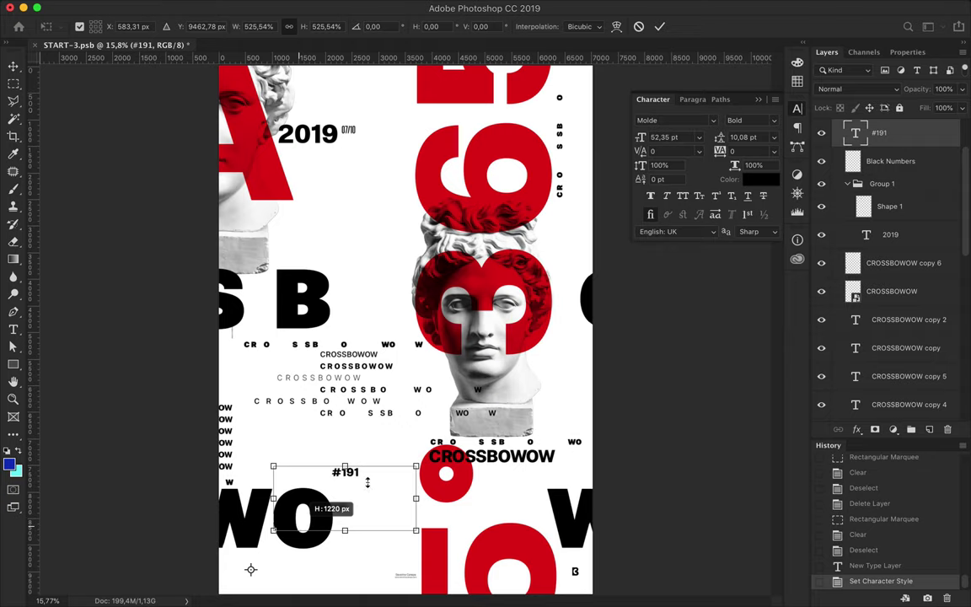
mouse_move(368, 482)
left_mouse_down()
mouse_move(280, 577)
mouse_move(267, 577)
left_mouse_up()
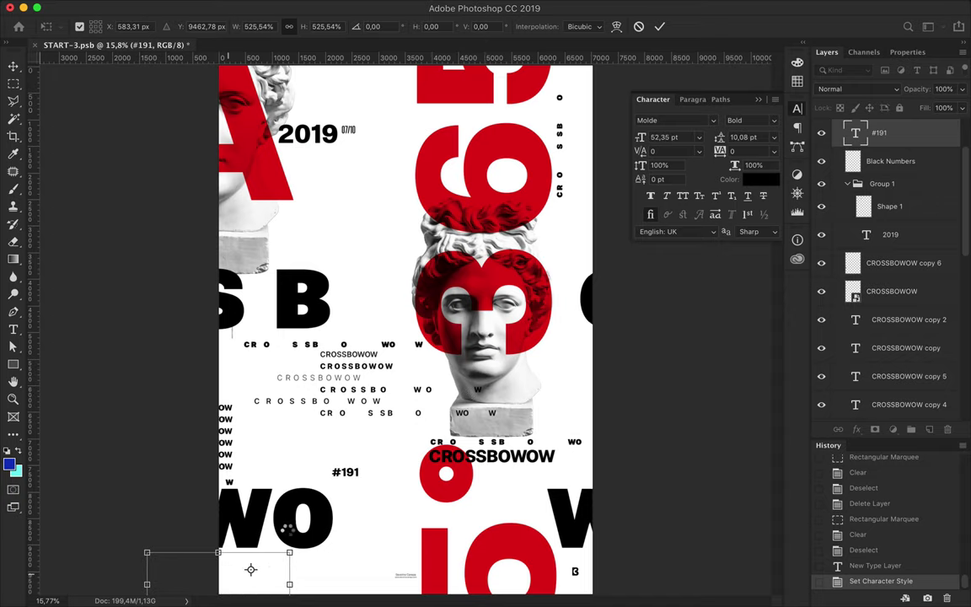
key("v")
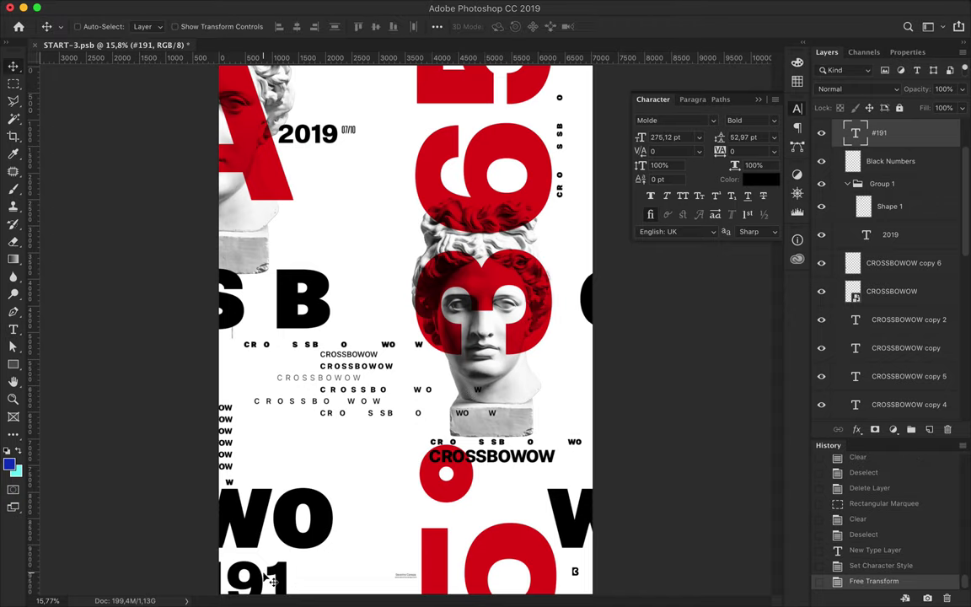
key("Left")
- Place a copy of #191 at the top-right, rotated -90° to run vertically
left_click_drag(250, 573, 609, 131)
key("ctrl+0")
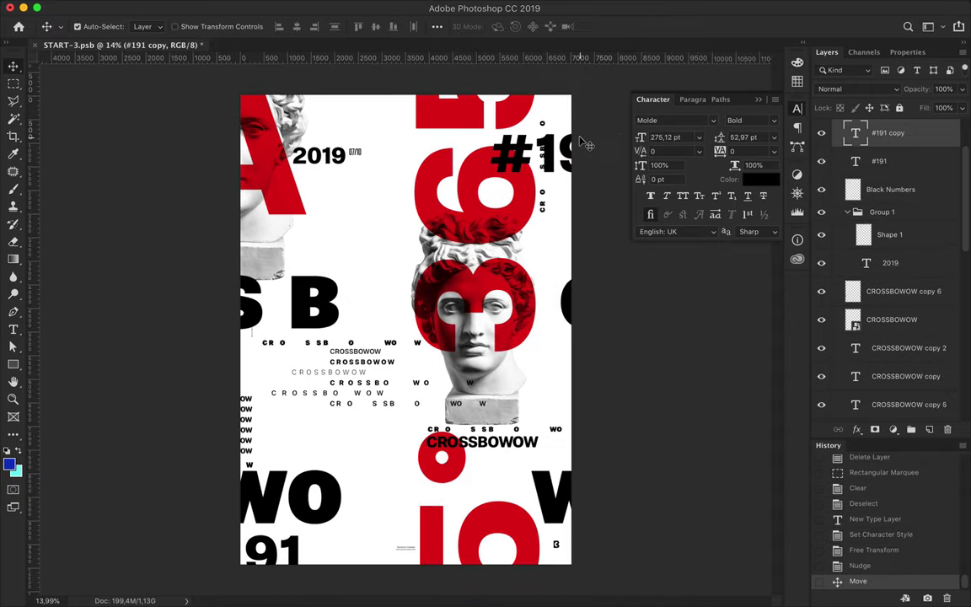
key("ctrl+t")
left_click_drag(609, 93, 592, 134)
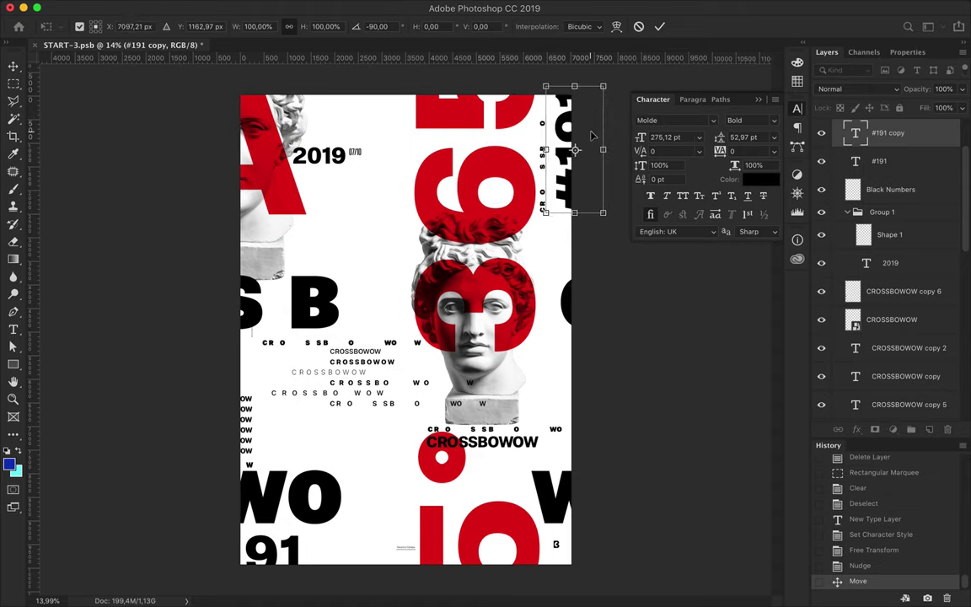
key("Return")
key("Right")
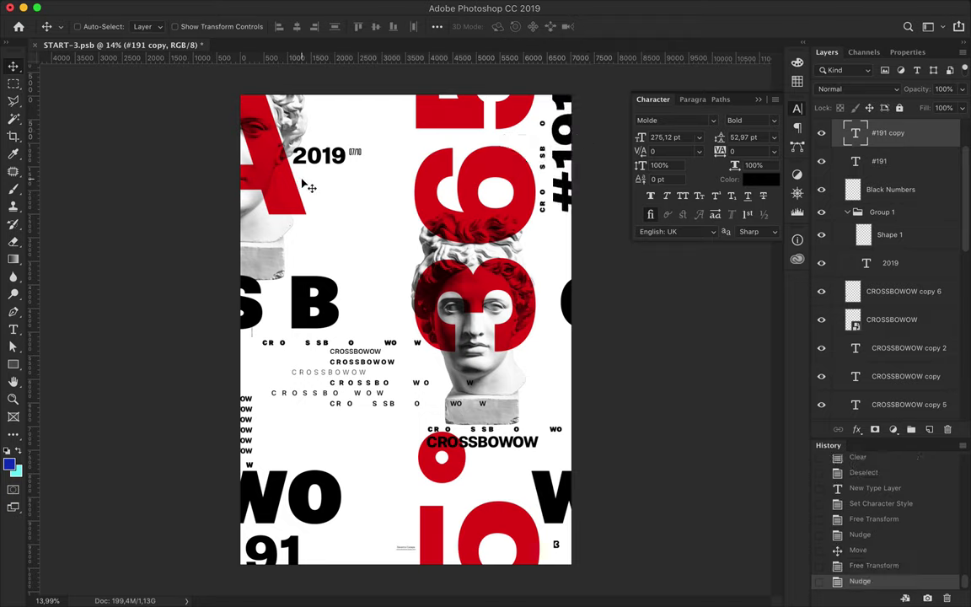
left_click(363, 158, "ctrl")
- Set the 2019 text to 47.22 pt
key("t")
left_click(364, 26)
type("57,22")
key("Return")
key("shift+Down")
key("Return")
- Move 2019 and the 07/10 date so they sit side by side at the top-left
key("v")
scroll(376, 32, "up", 2)
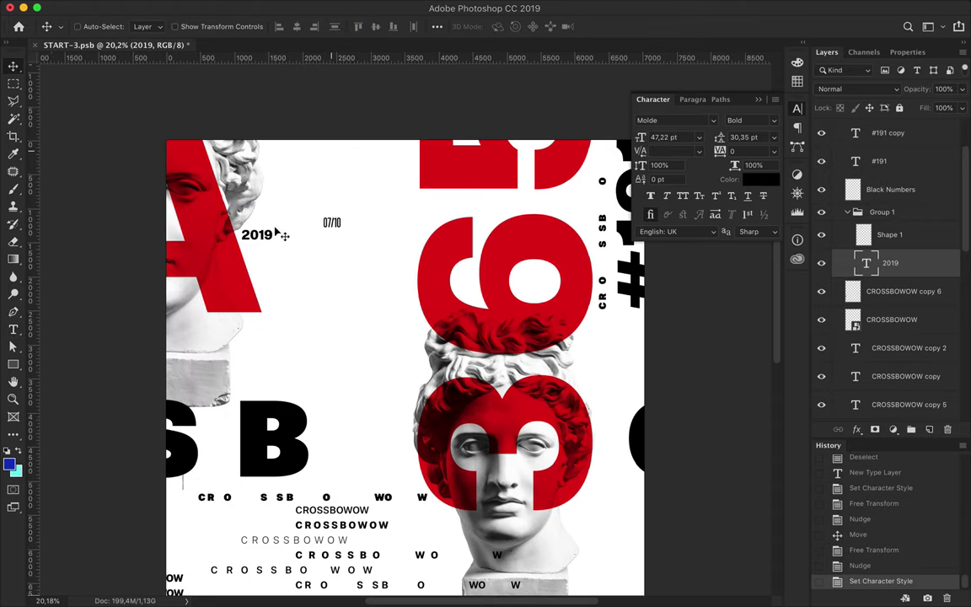
left_click_drag(253, 202, 270, 224)
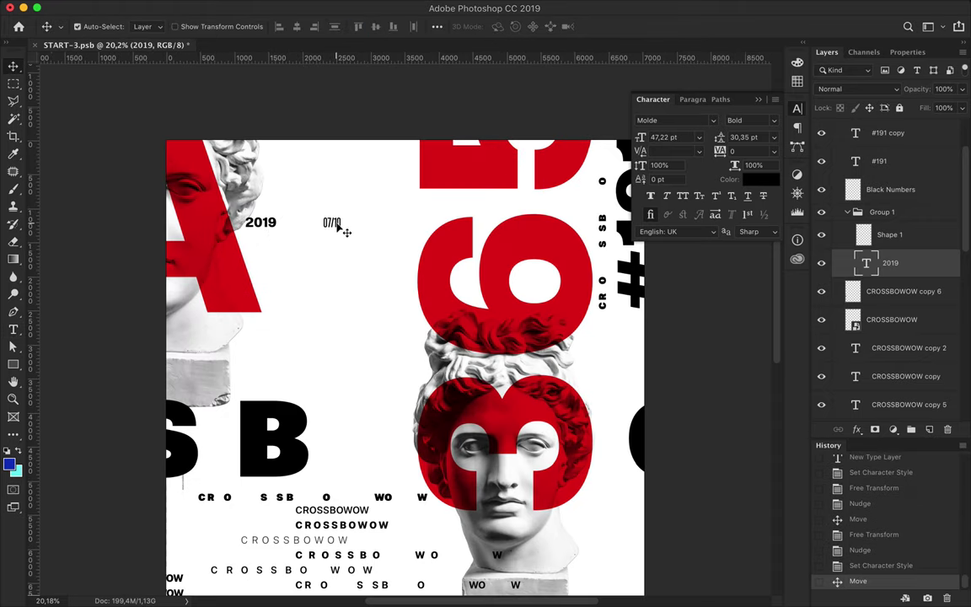
left_click(337, 226, "ctrl")
left_click_drag(337, 224, 295, 223)
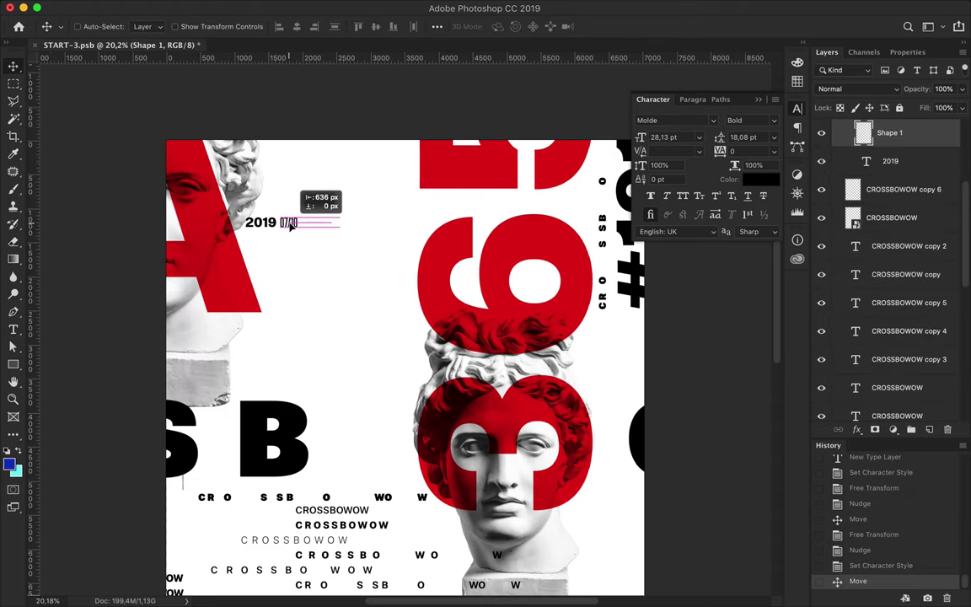
scroll(419, 200, "down", 2)
scroll(419, 200, "down", 1)
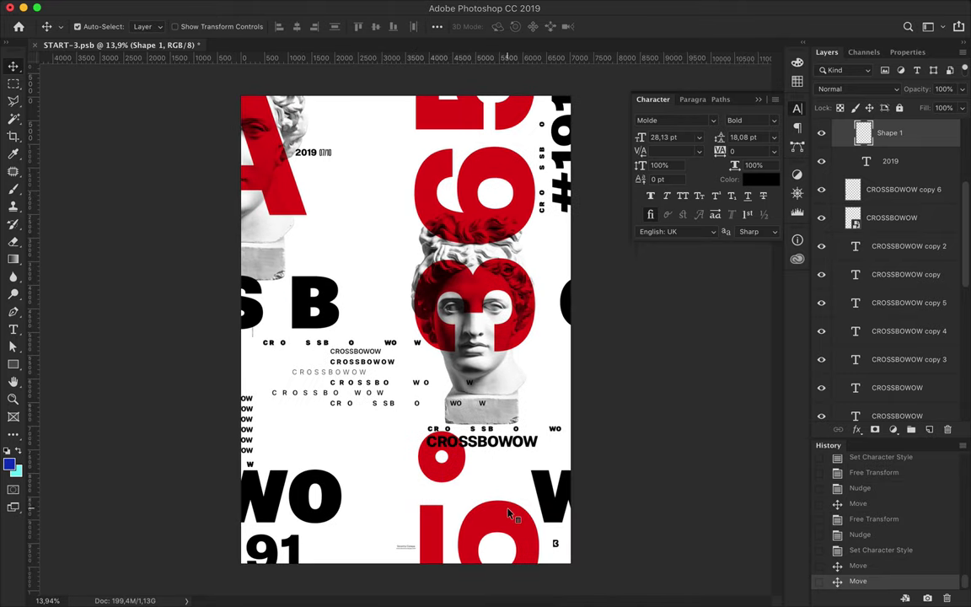
- Nudge a CROSSBOWOW line down slightly and save the poster
left_click(465, 445)
key("Down")
left_click(439, 467)
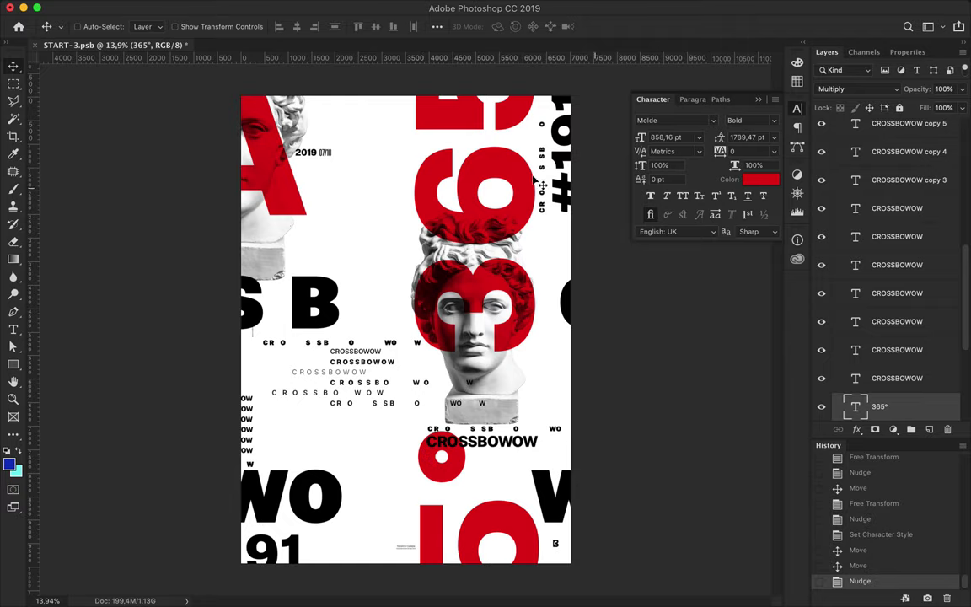
key("ctrl+s")
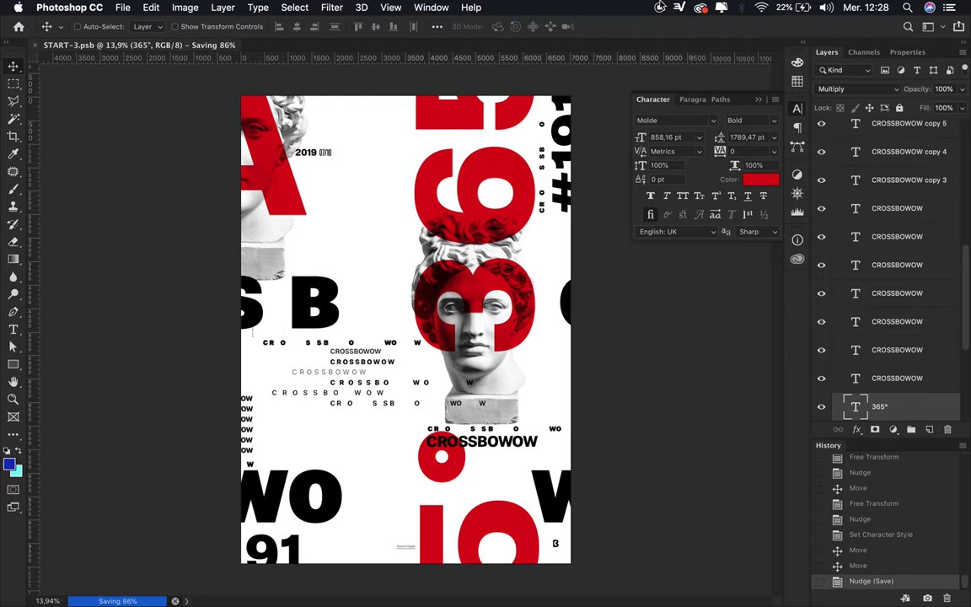